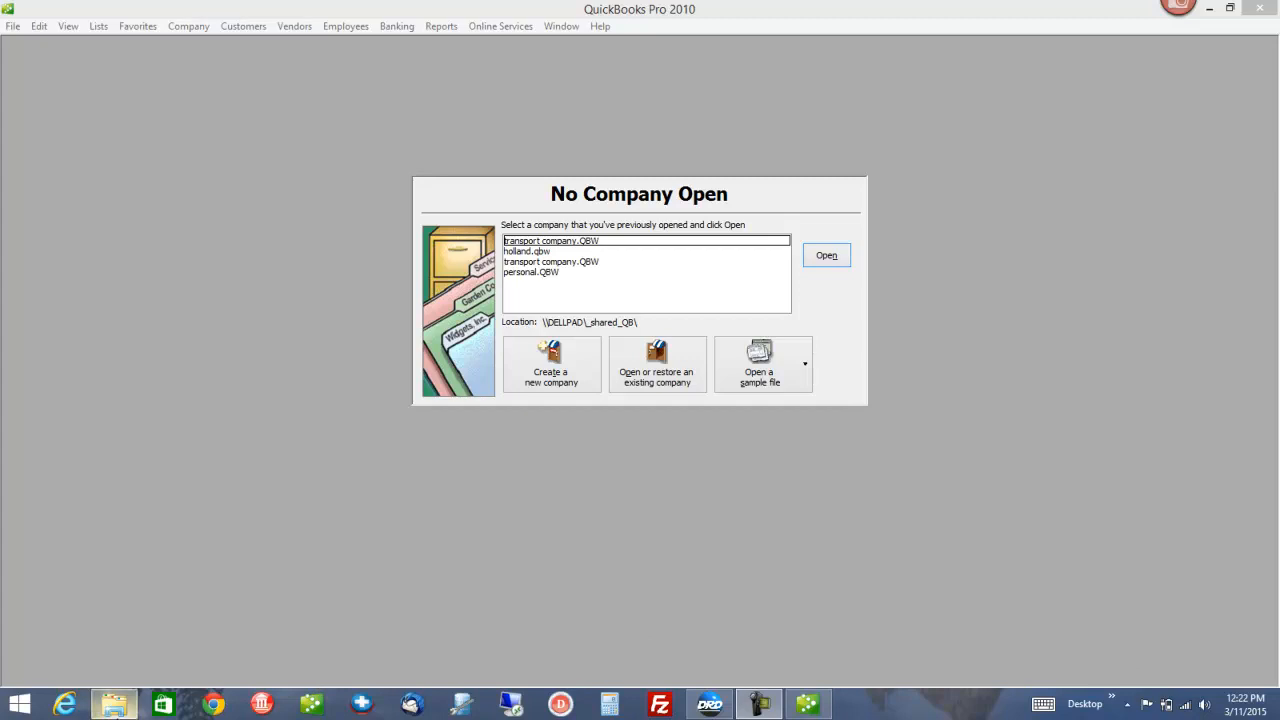
# Open a File Explorer window on top of QuickBooks' no-company window
pyautogui.click(113, 706)
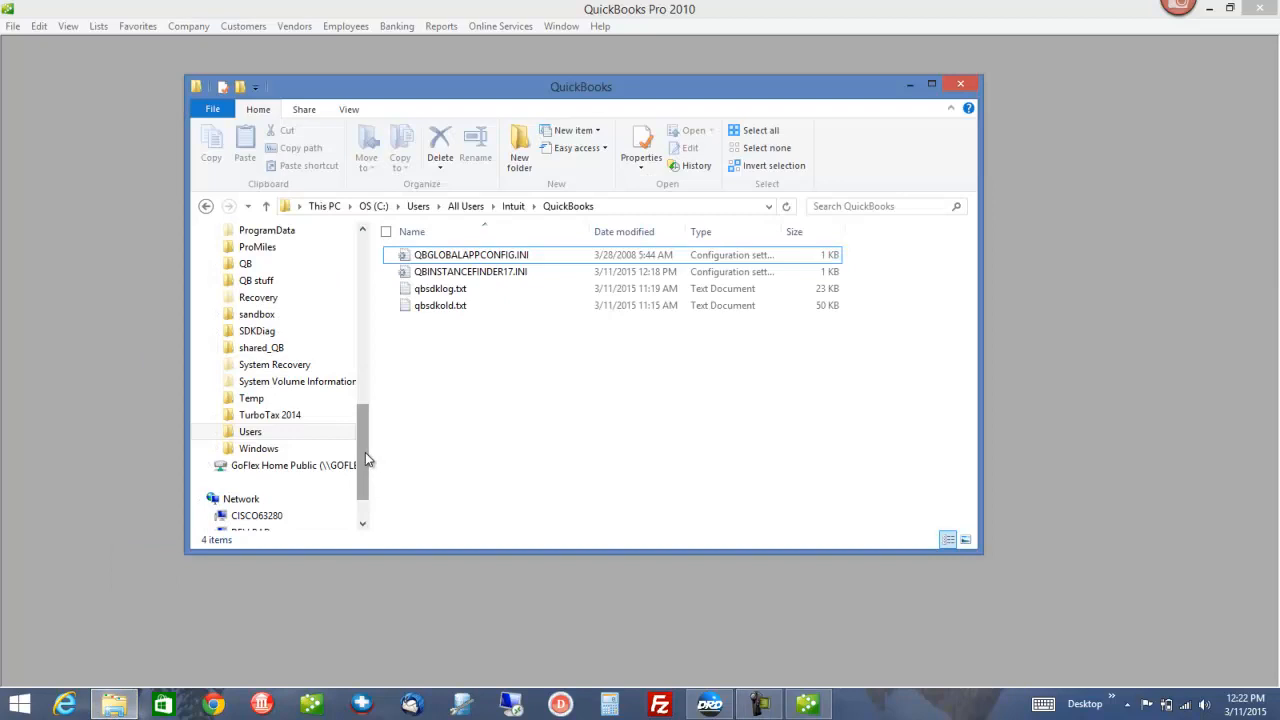
# Expand OS (C:) > Users > All Users > Intuit in the folder tree to reach the QuickBooks folder
pyautogui.moveTo(365, 452); pyautogui.dragTo(368, 355)
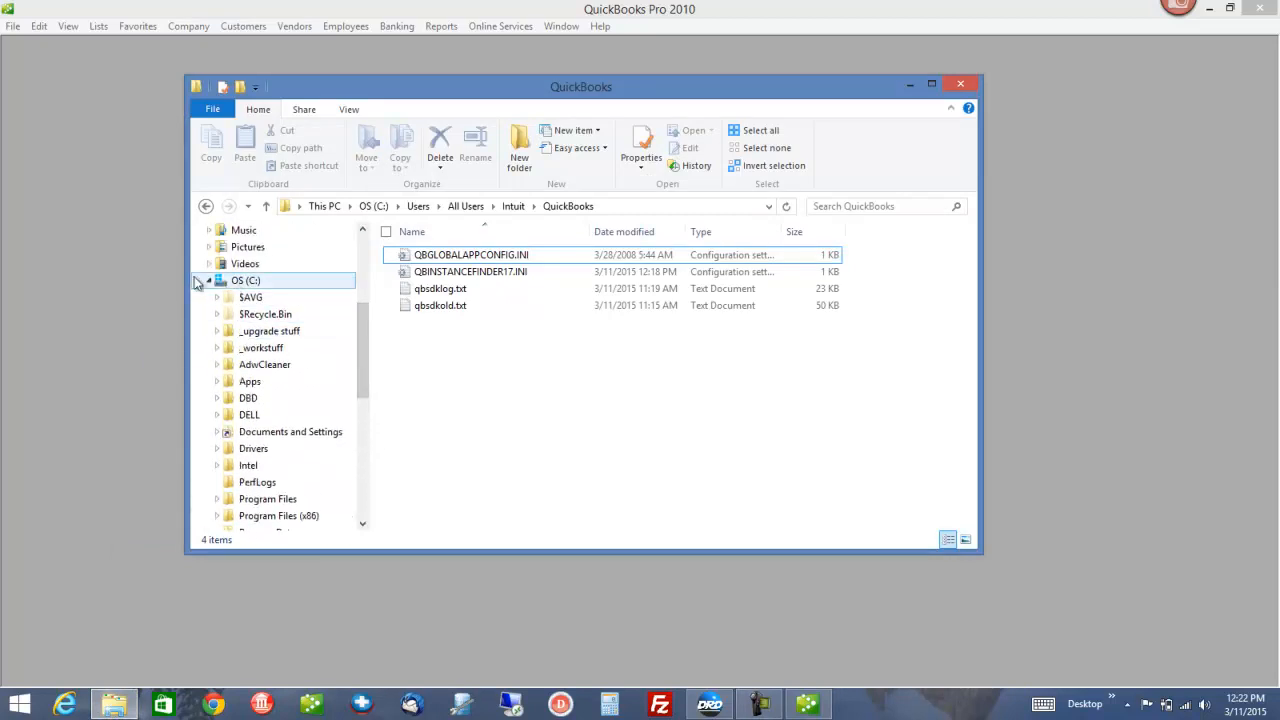
pyautogui.click(209, 281)
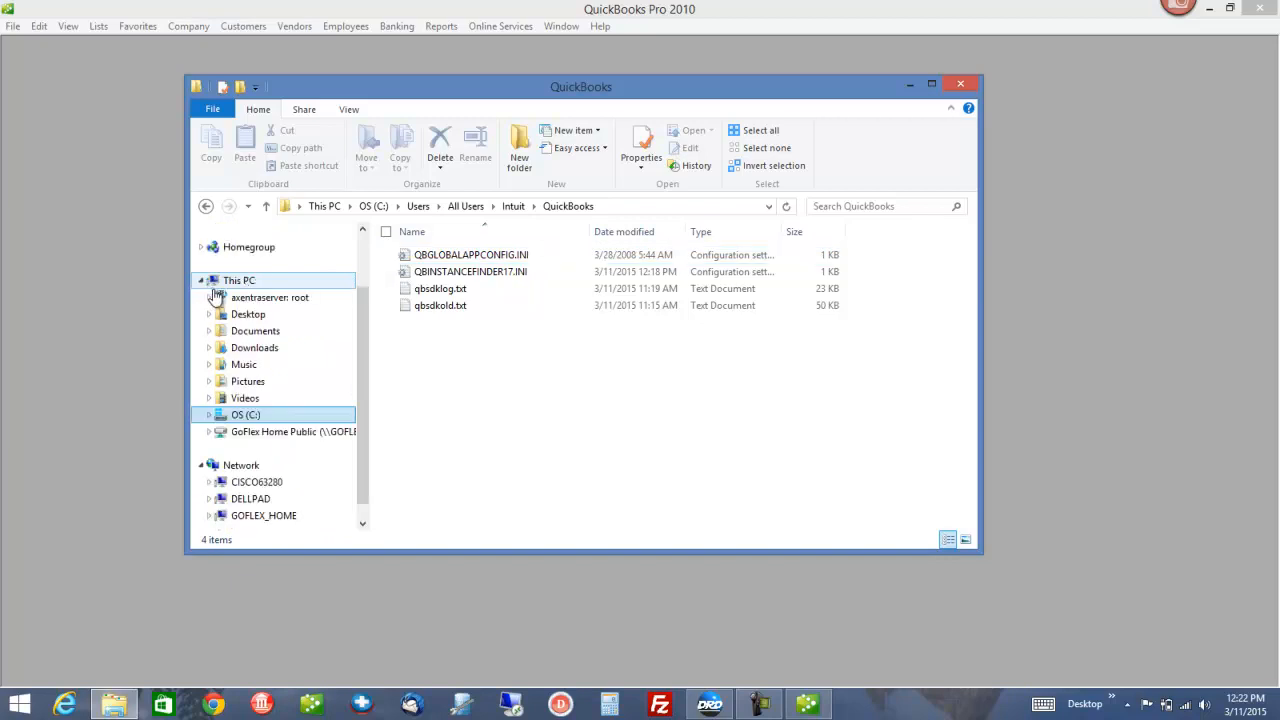
pyautogui.click(210, 418)
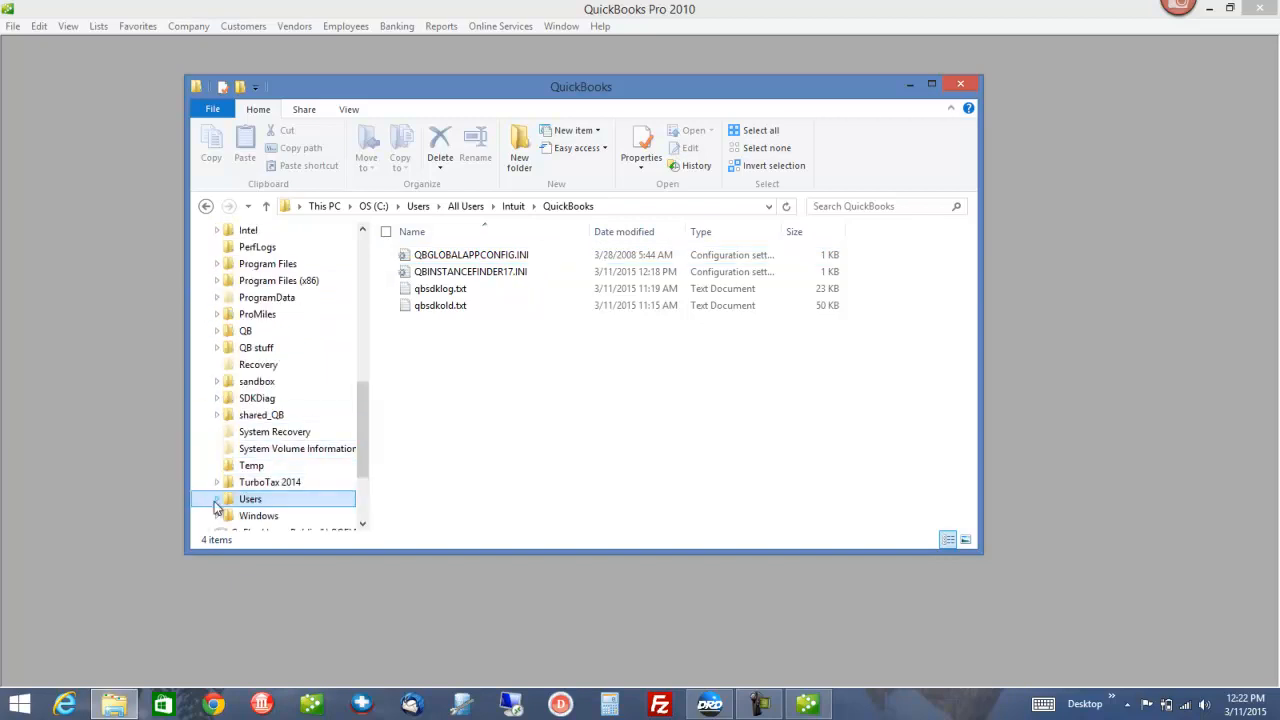
pyautogui.click(217, 499)
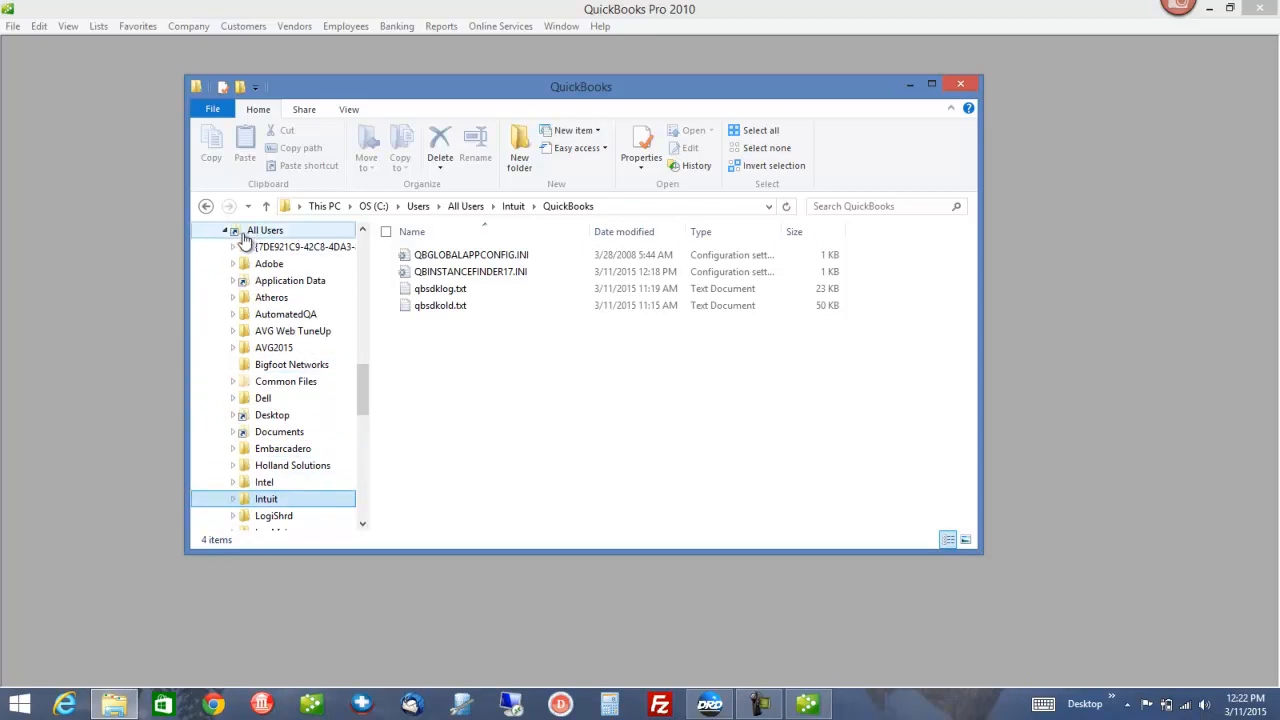
pyautogui.click(226, 231)
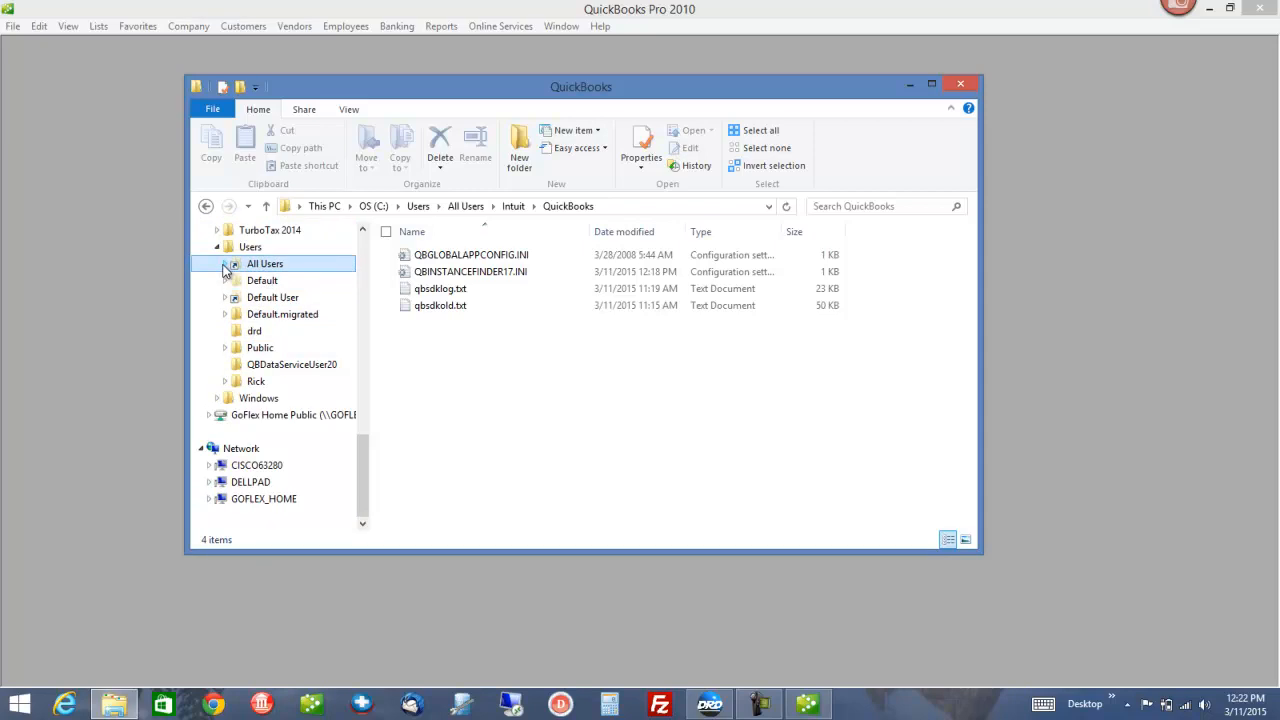
pyautogui.click(225, 264)
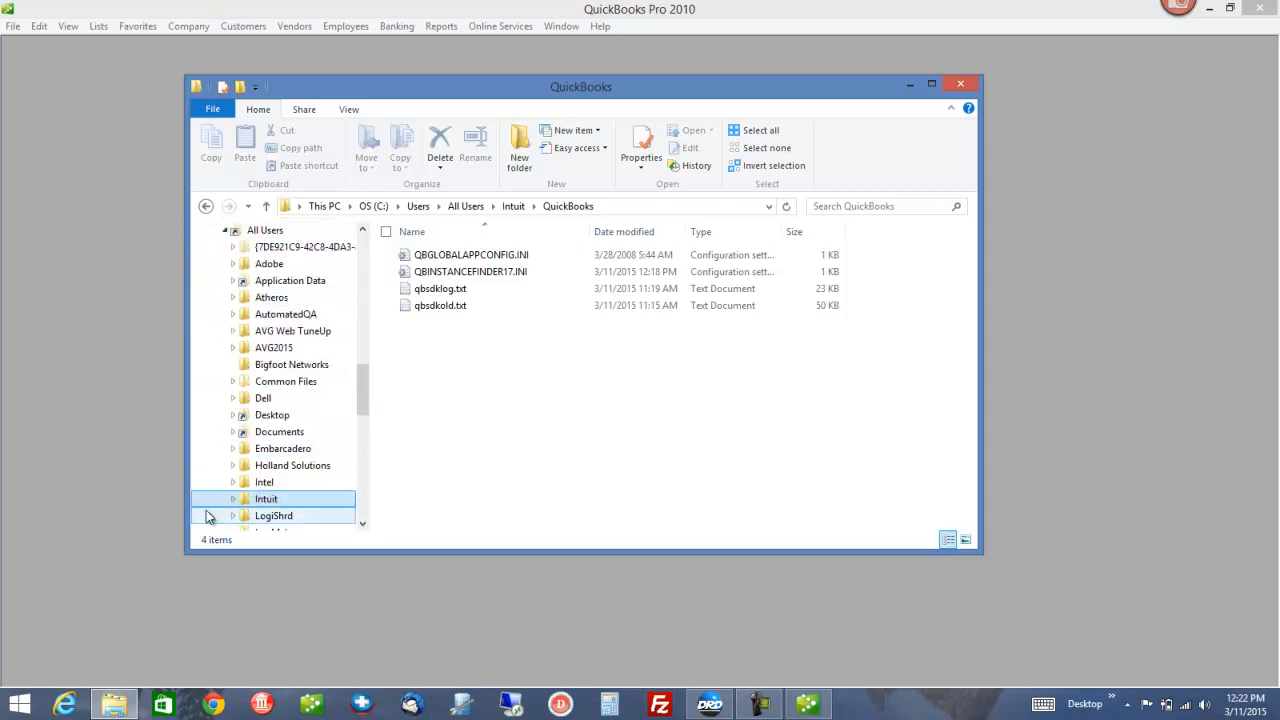
pyautogui.click(232, 500)
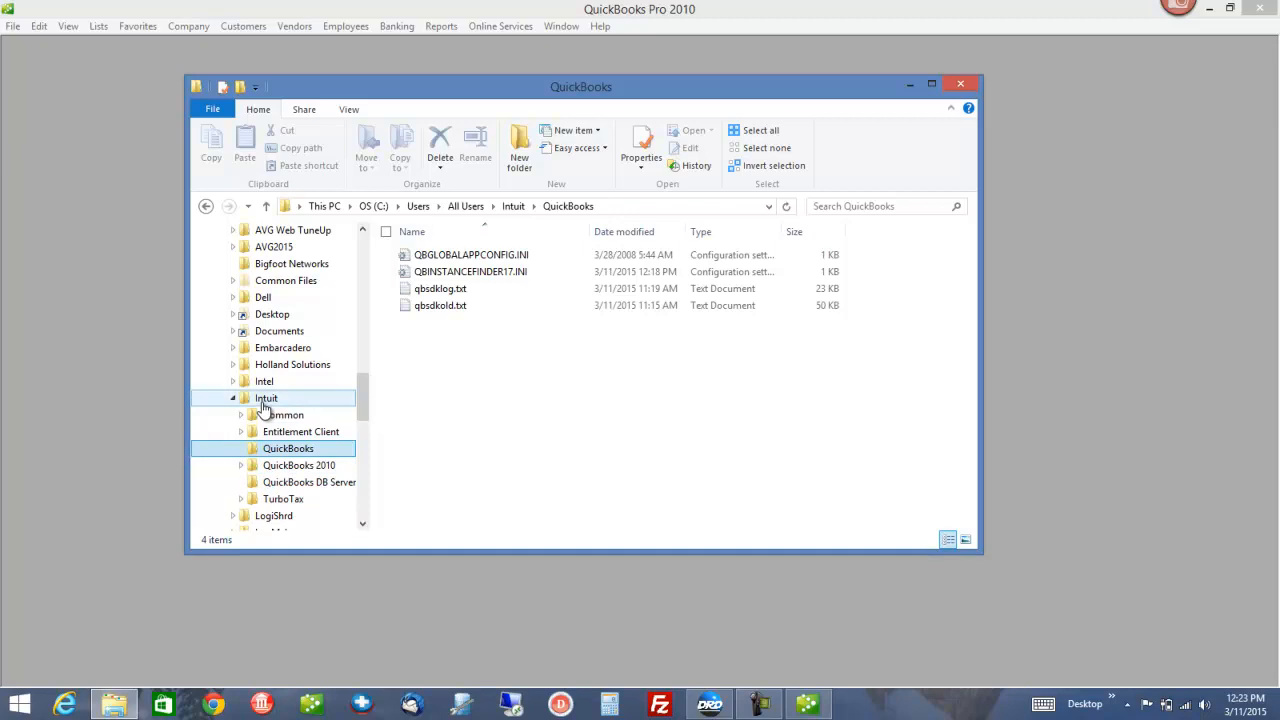
pyautogui.click(241, 465)
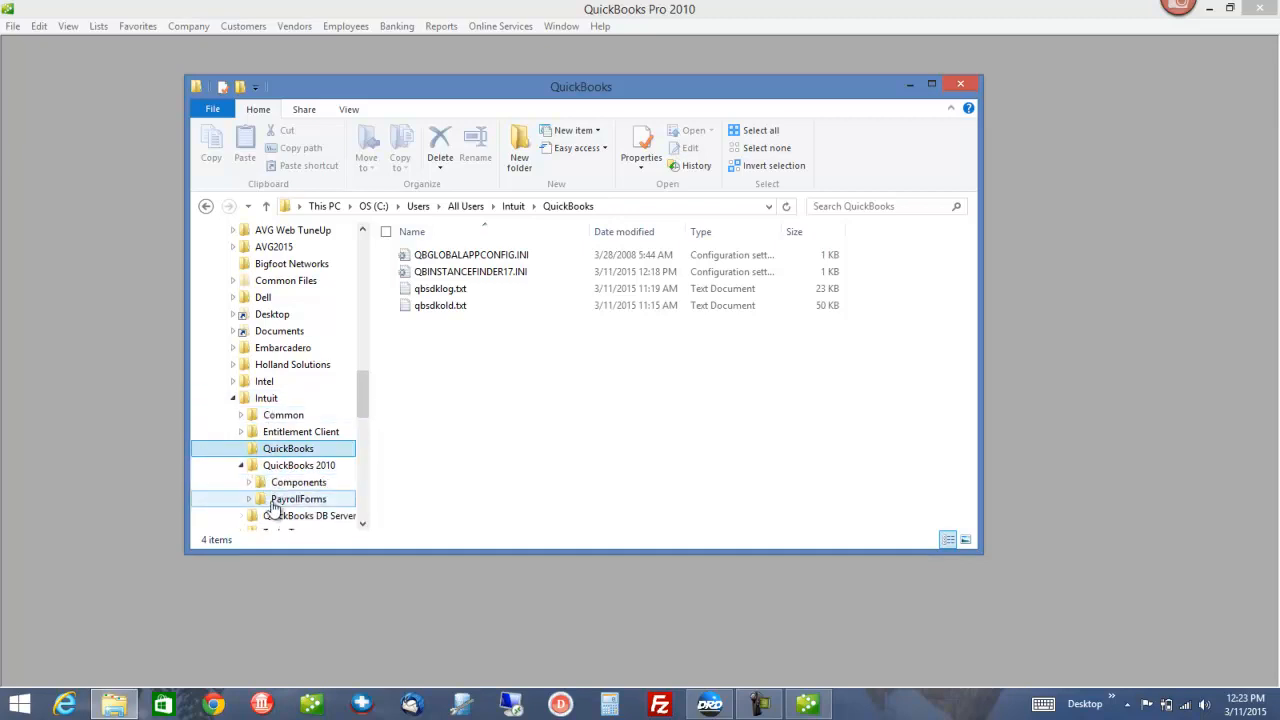
pyautogui.click(241, 467)
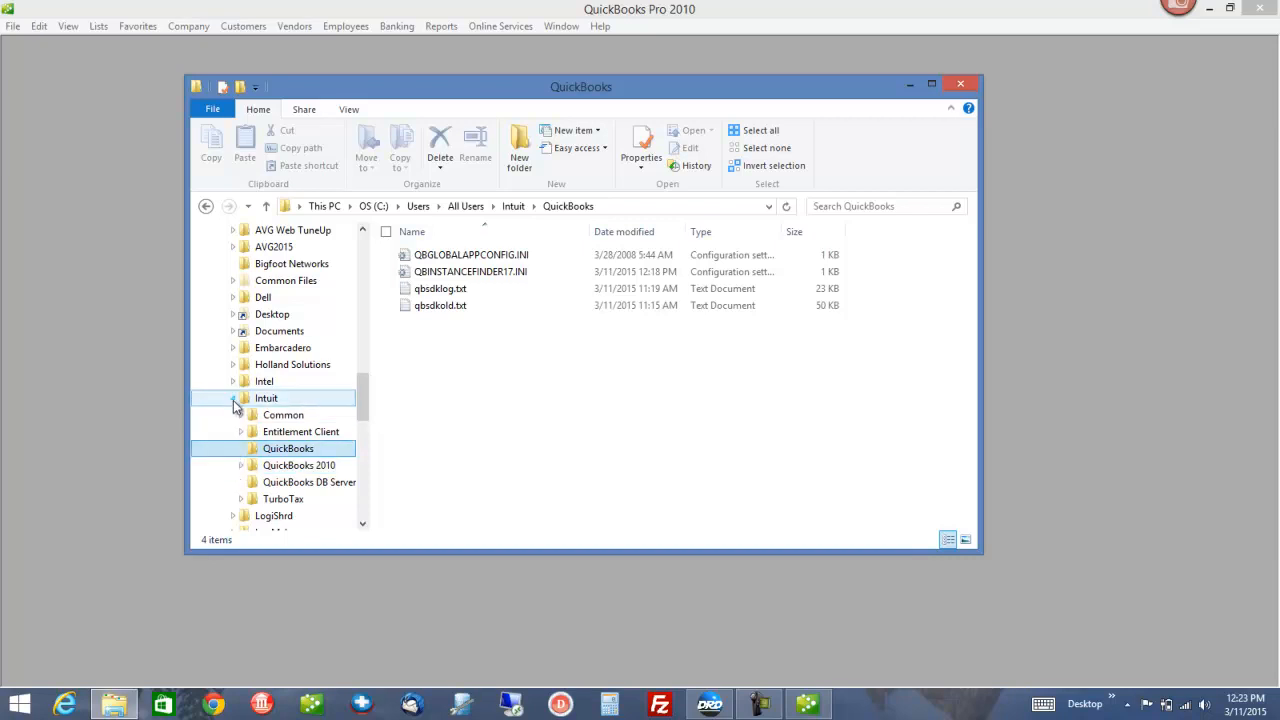
# Share the Intuit folder with Everyone, applying the change to its already-shared subfolders
pyautogui.rightClick(266, 400)
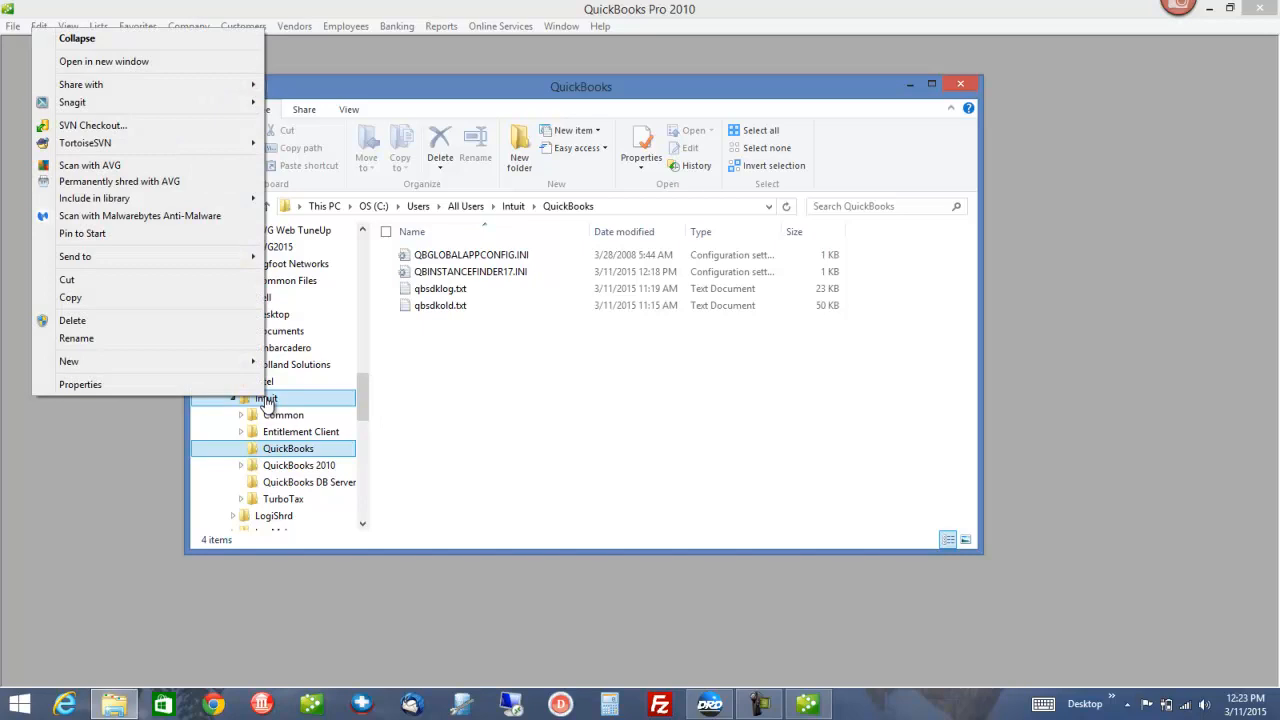
pyautogui.moveTo(238, 88)
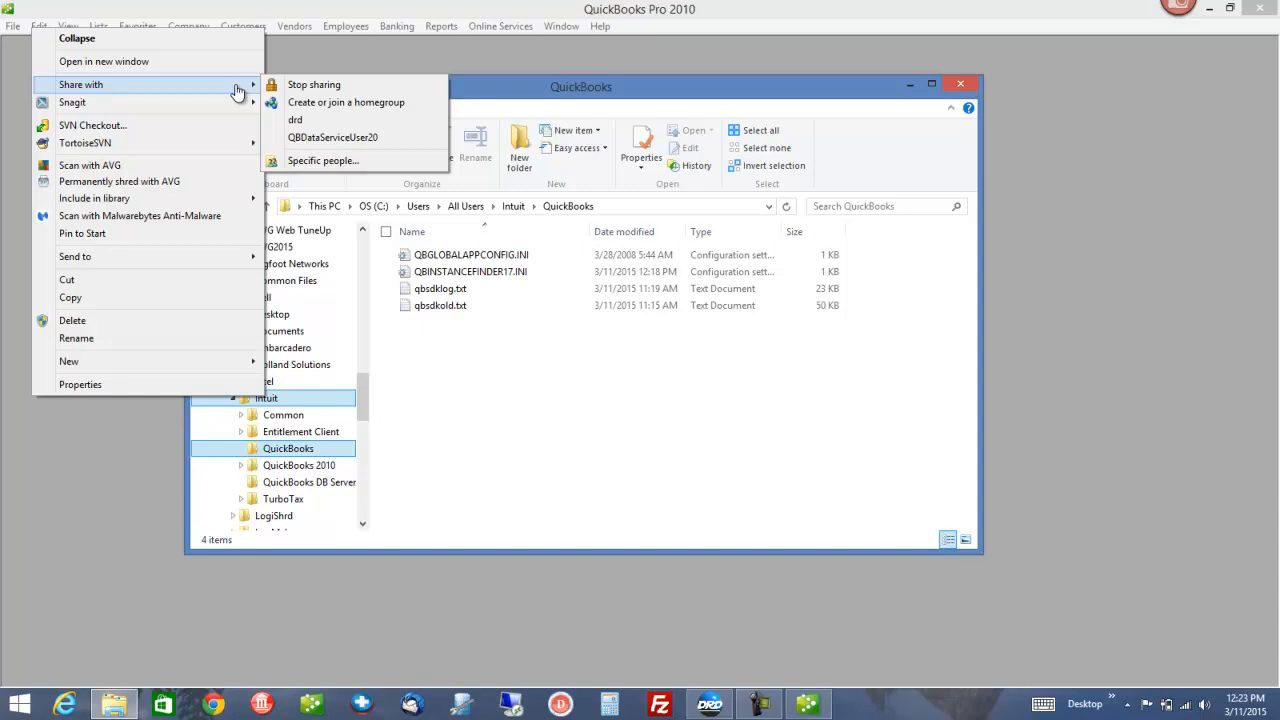
pyautogui.click(321, 163)
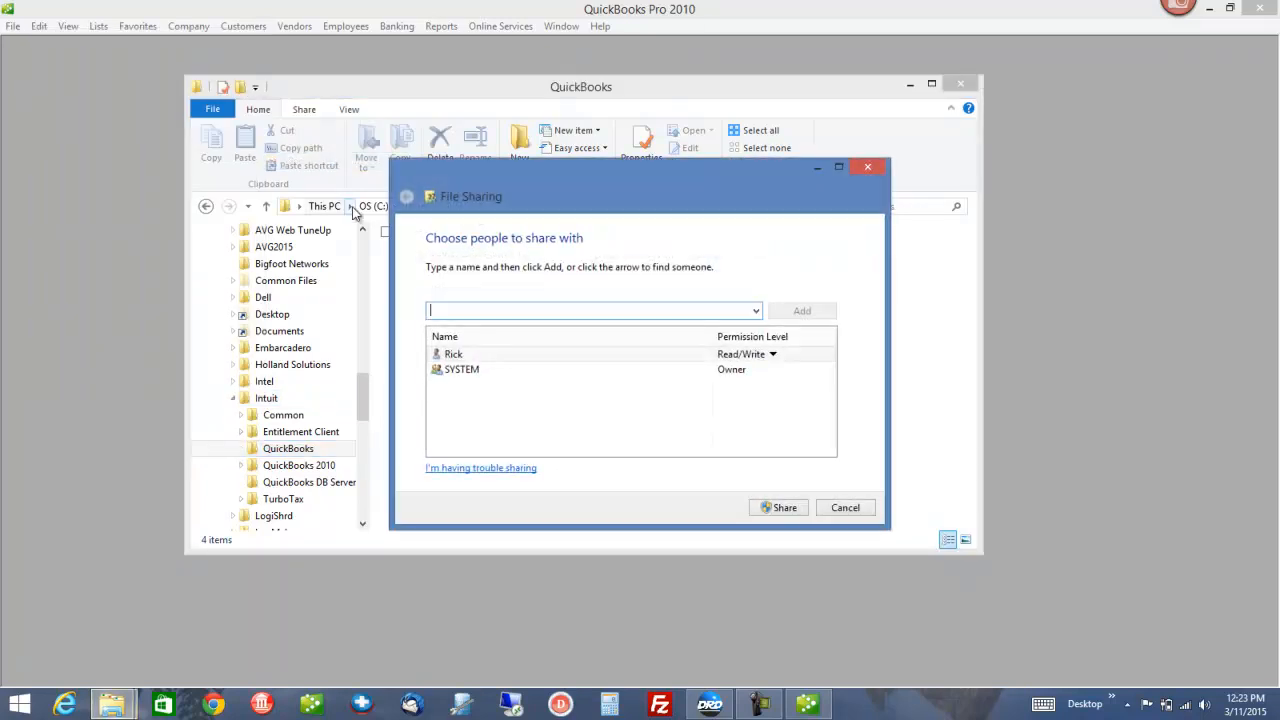
pyautogui.click(757, 312)
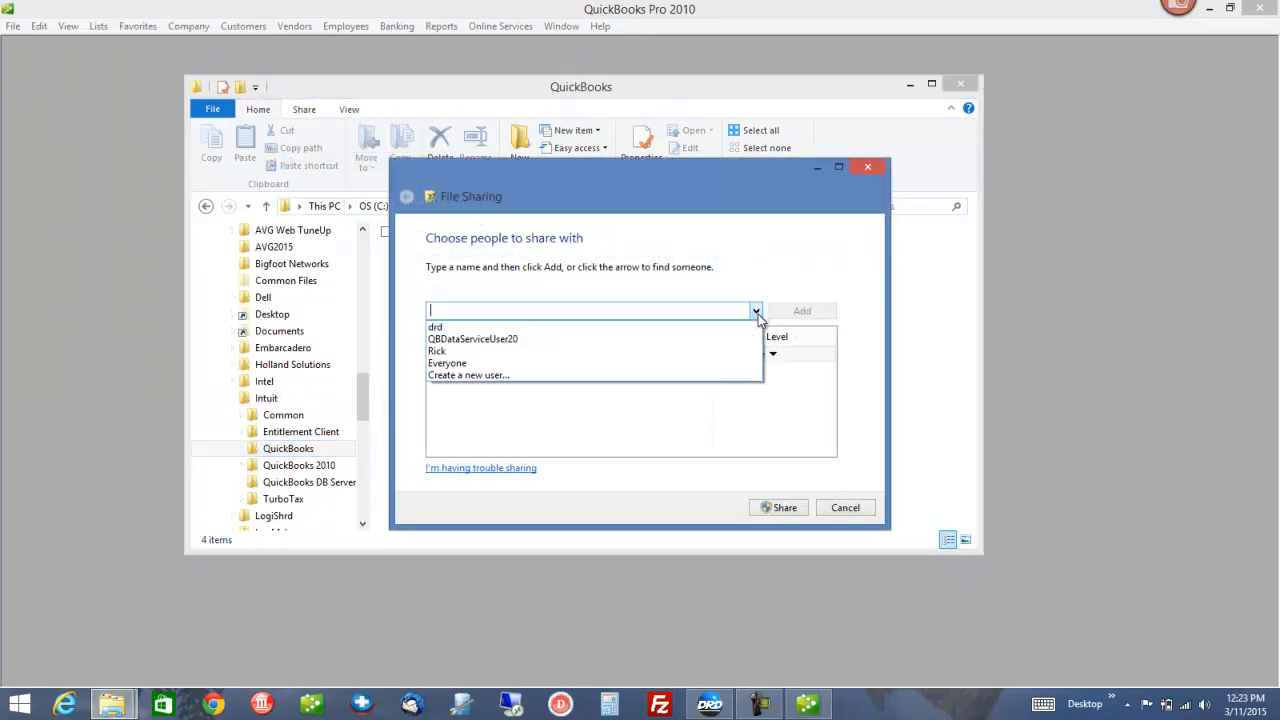
pyautogui.click(676, 366)
pyautogui.click(777, 508)
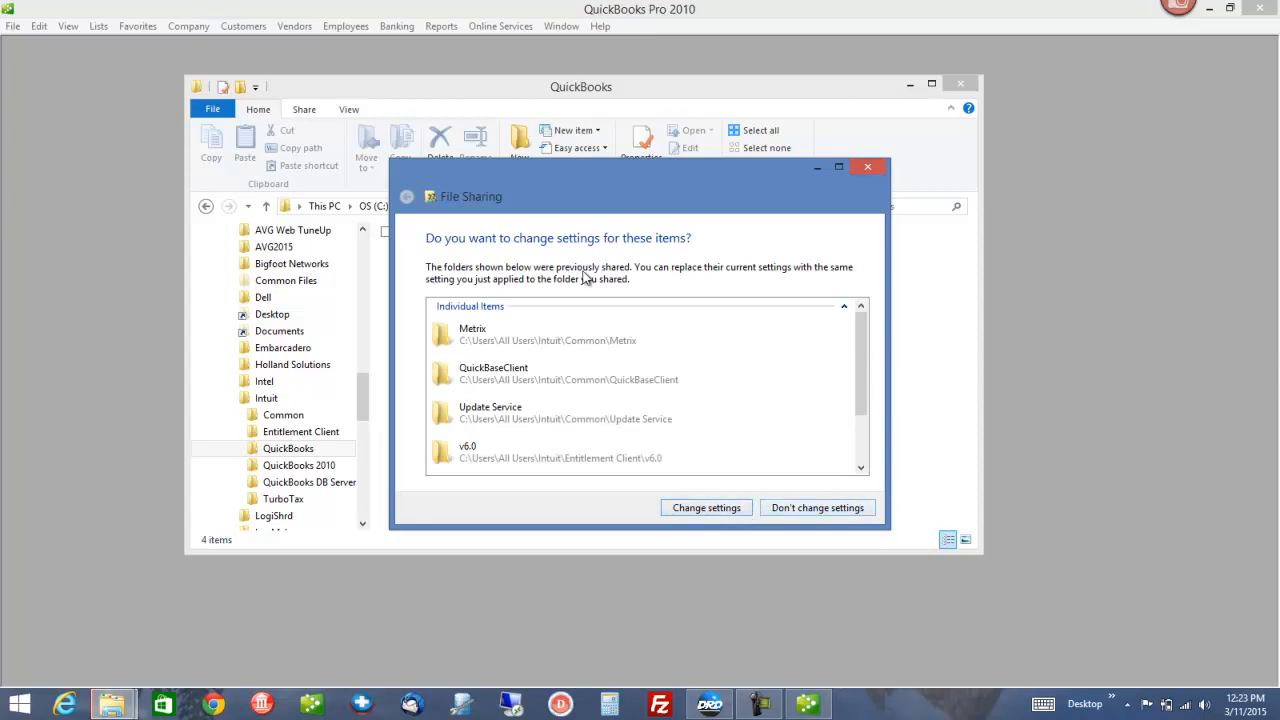
pyautogui.click(706, 508)
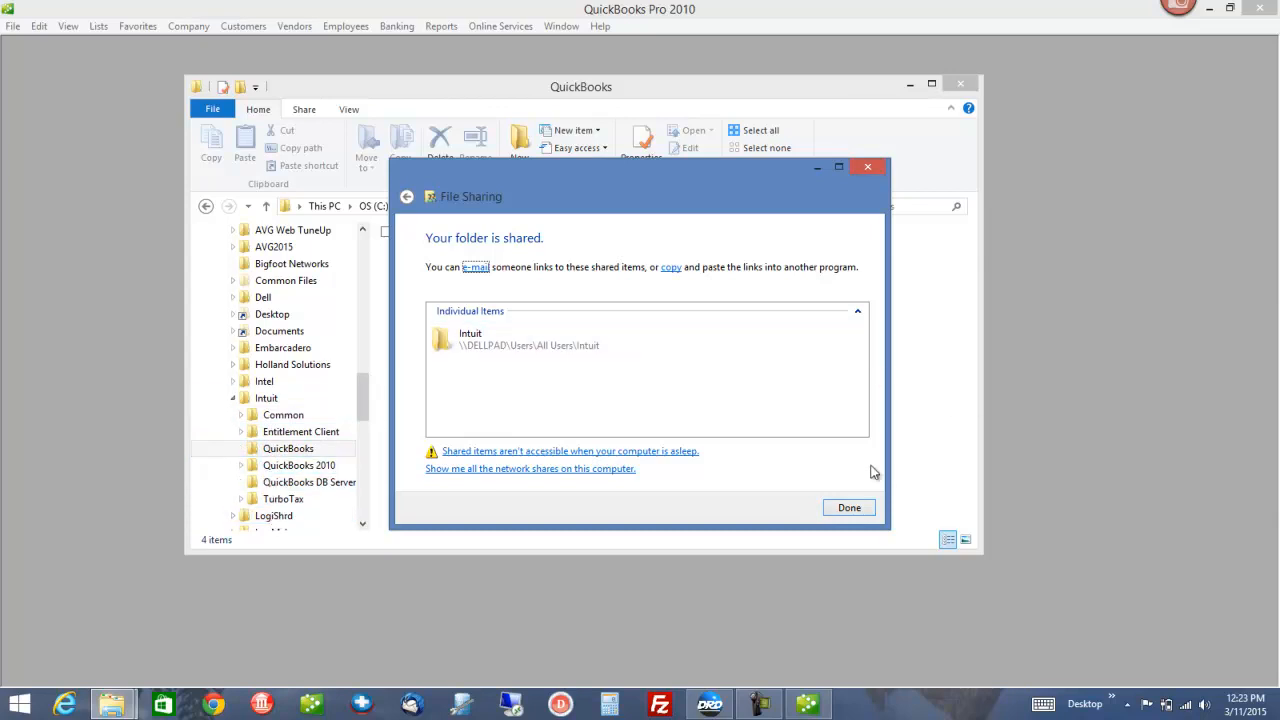
pyautogui.click(849, 508)
pyautogui.rightClick(268, 402)
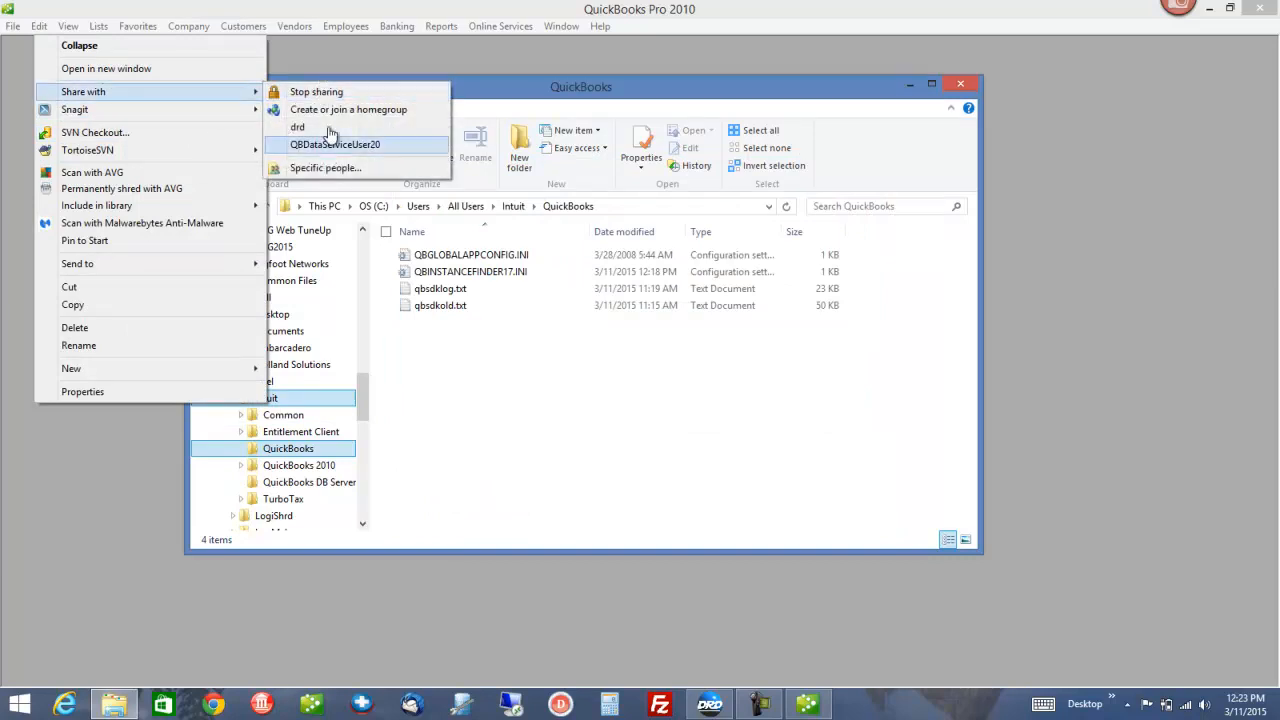
pyautogui.click(364, 410)
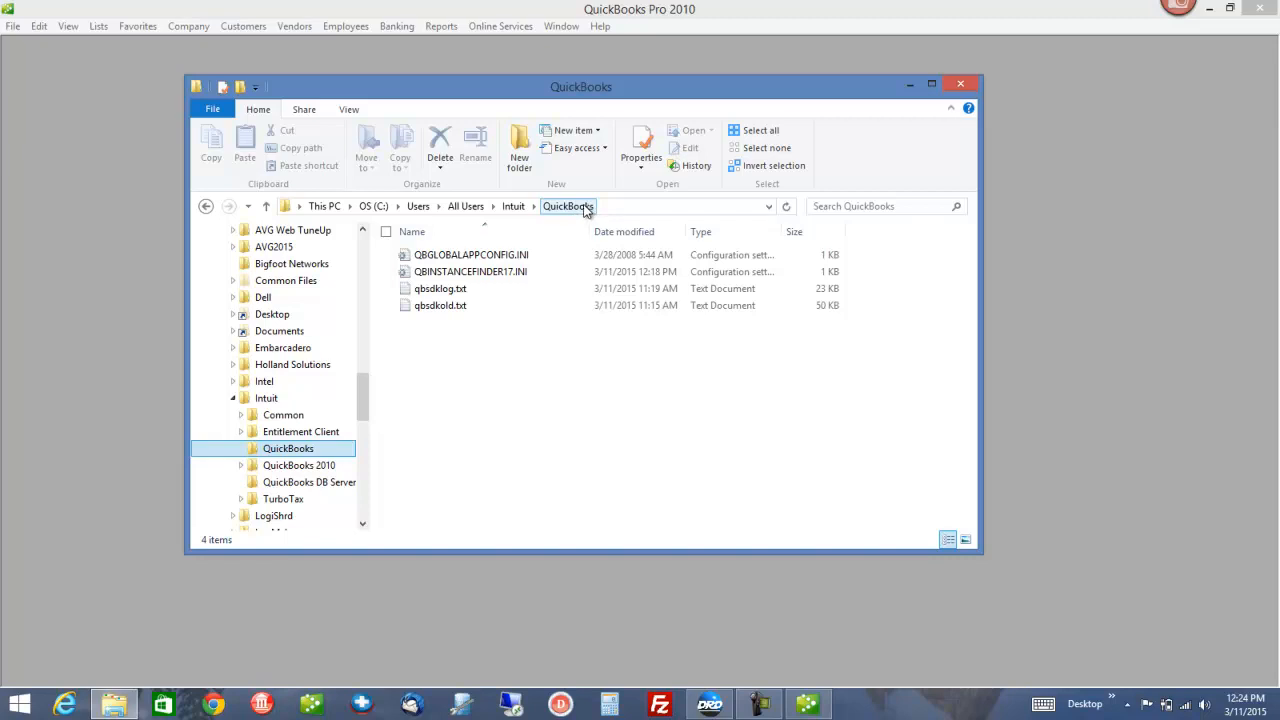
# Create a new folder named '_shared QB' at the root of the OS (C:) drive
pyautogui.moveTo(361, 417); pyautogui.dragTo(366, 303)
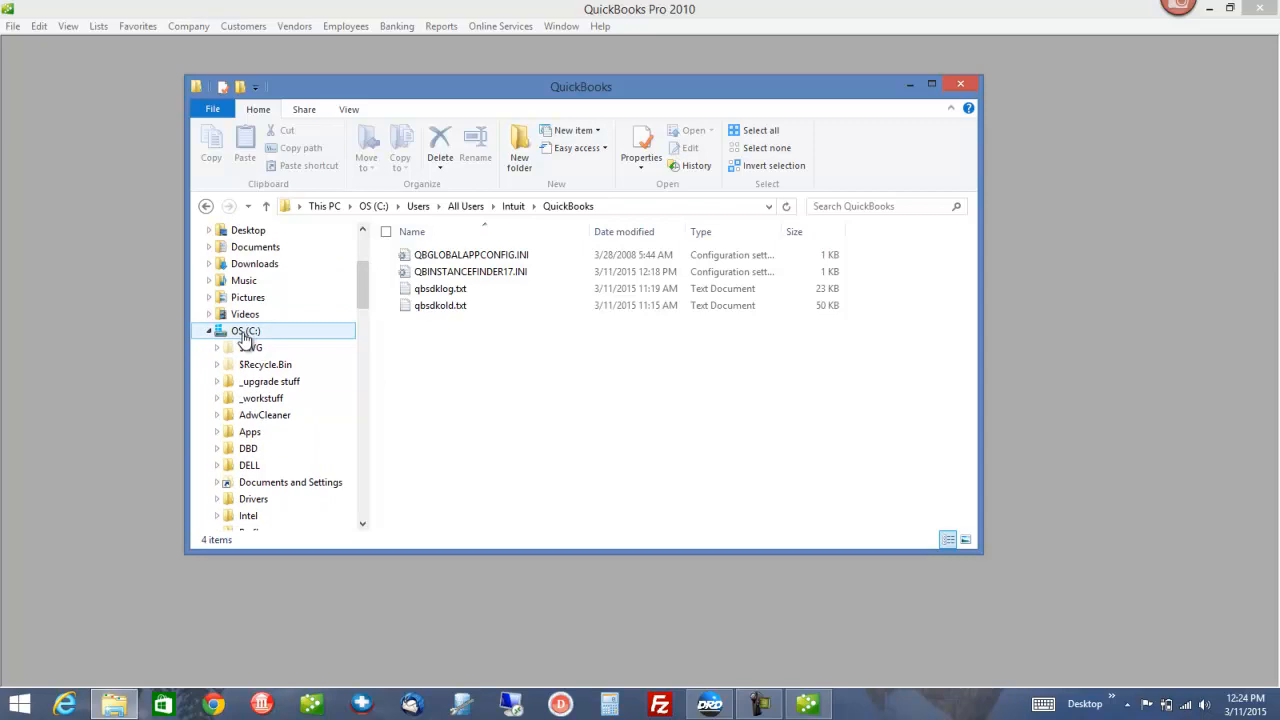
pyautogui.rightClick(245, 337)
pyautogui.moveTo(243, 587)
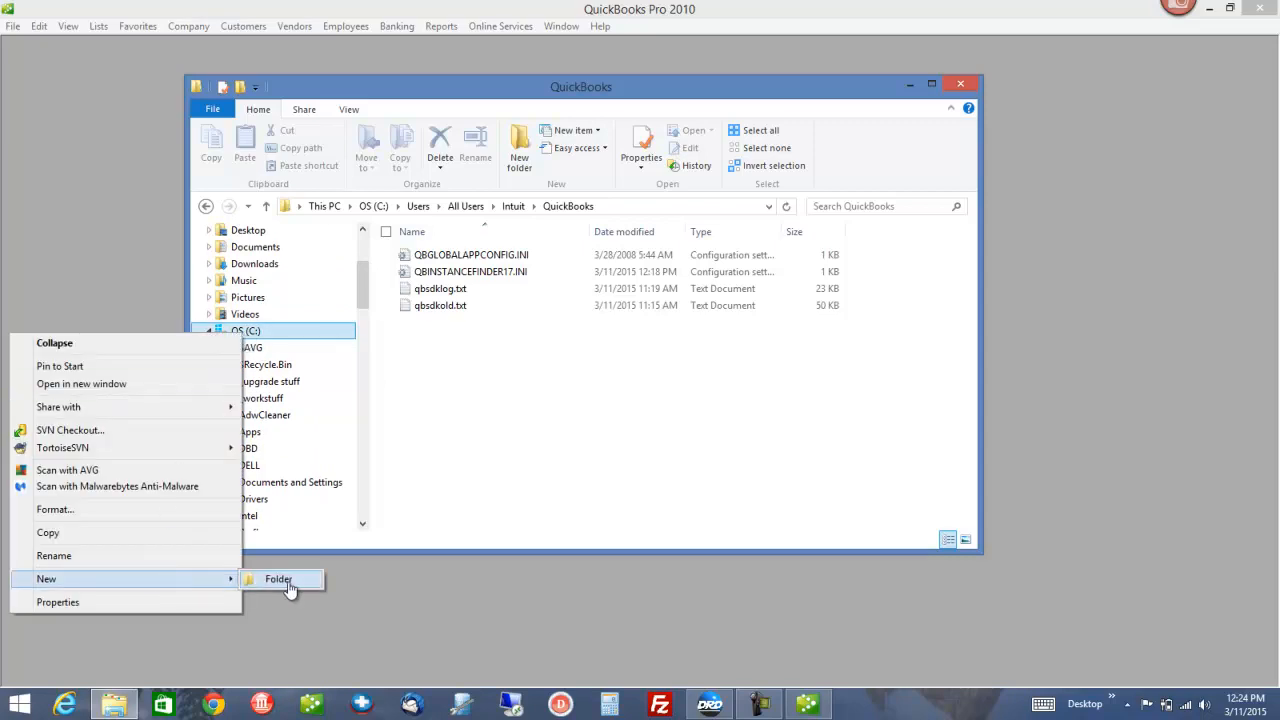
pyautogui.click(285, 581)
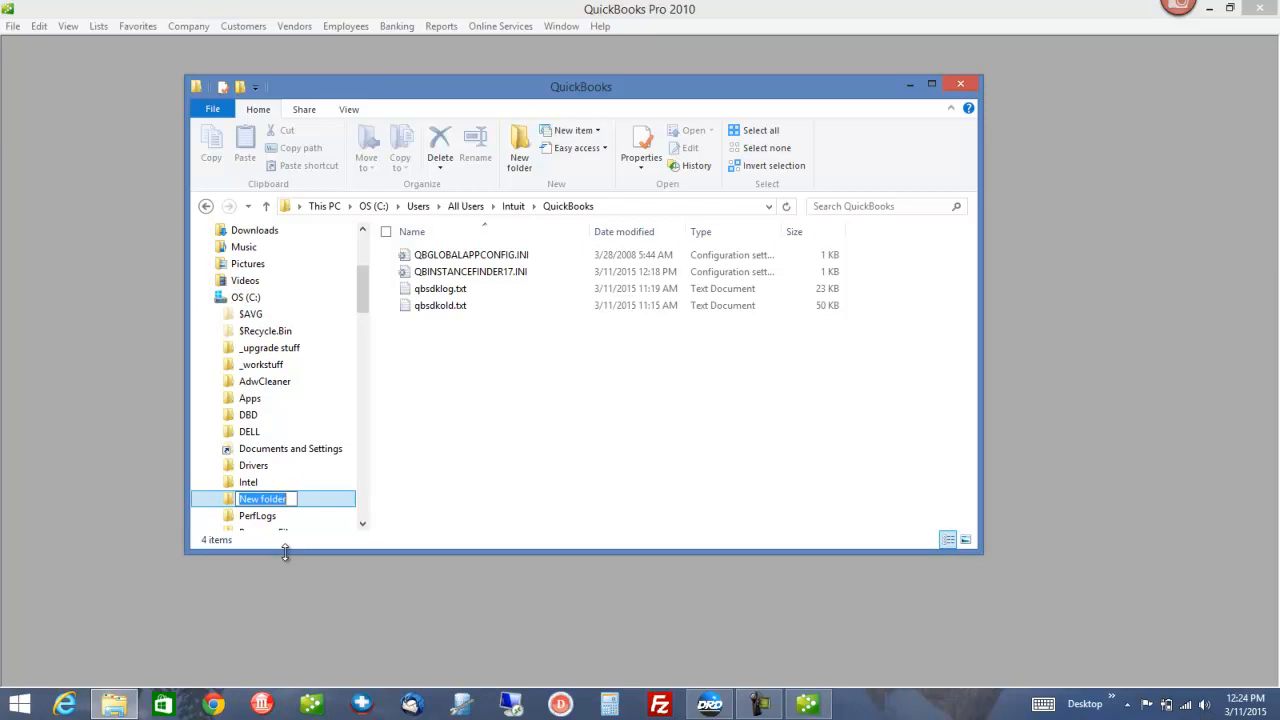
pyautogui.write('_shared QB')
pyautogui.press('Return')
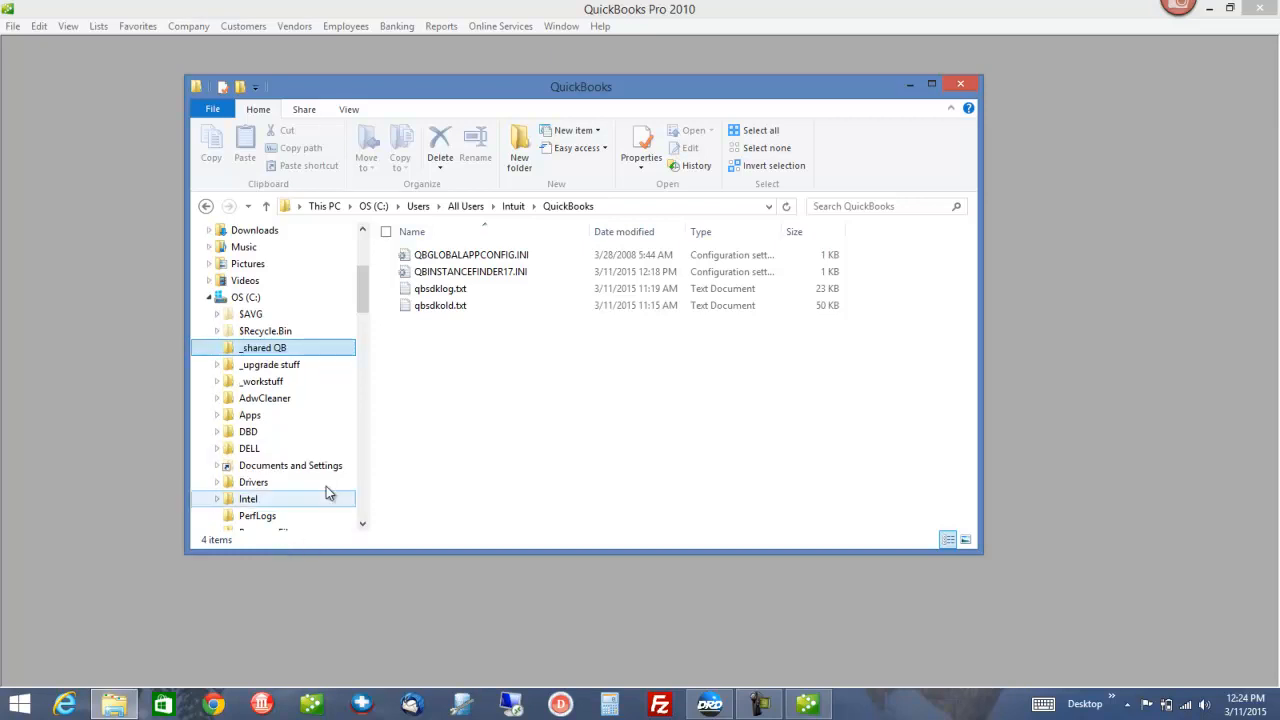
# Select and copy the four transport company files in the shared_QB folder
pyautogui.click(259, 351)
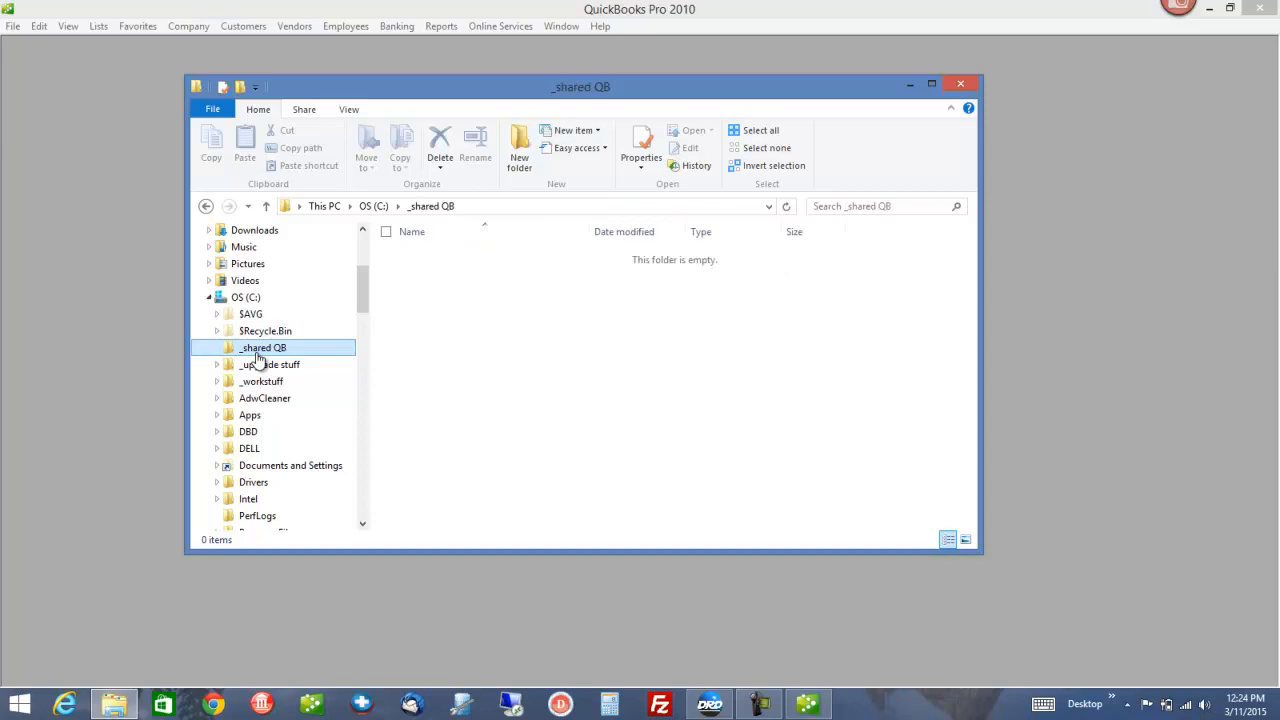
pyautogui.click(362, 464)
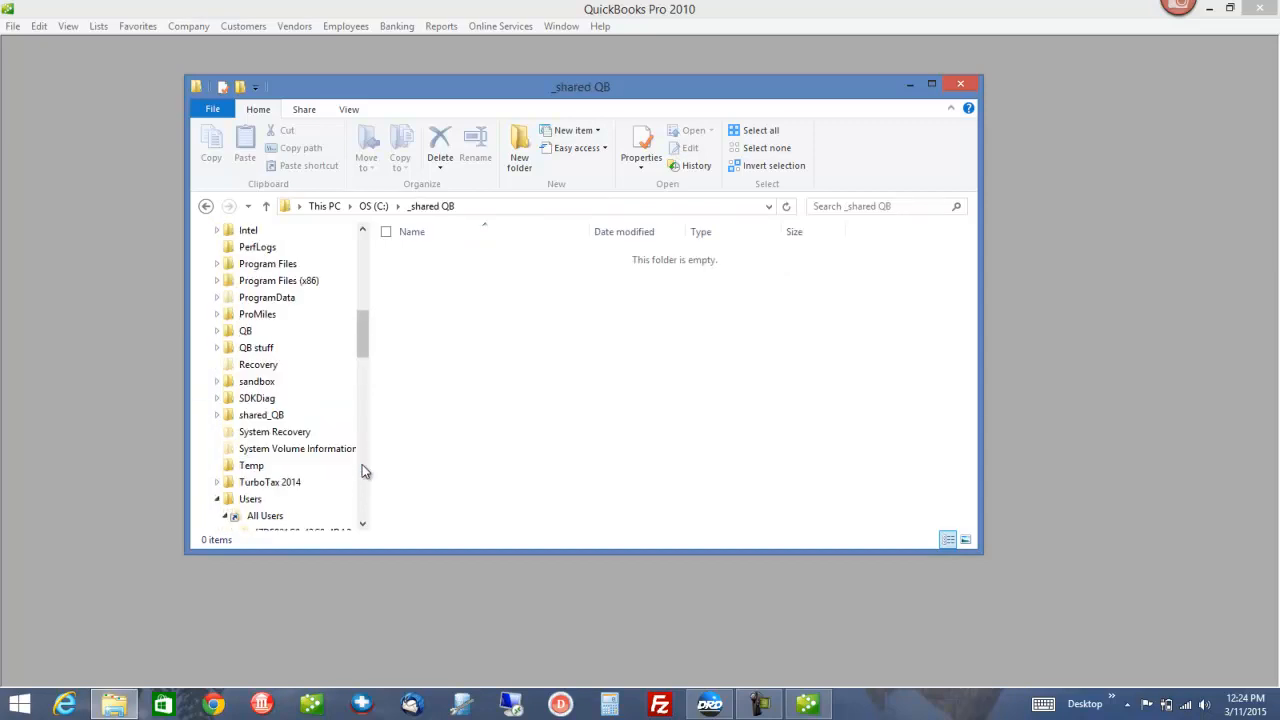
pyautogui.click(262, 418)
pyautogui.click(443, 273)
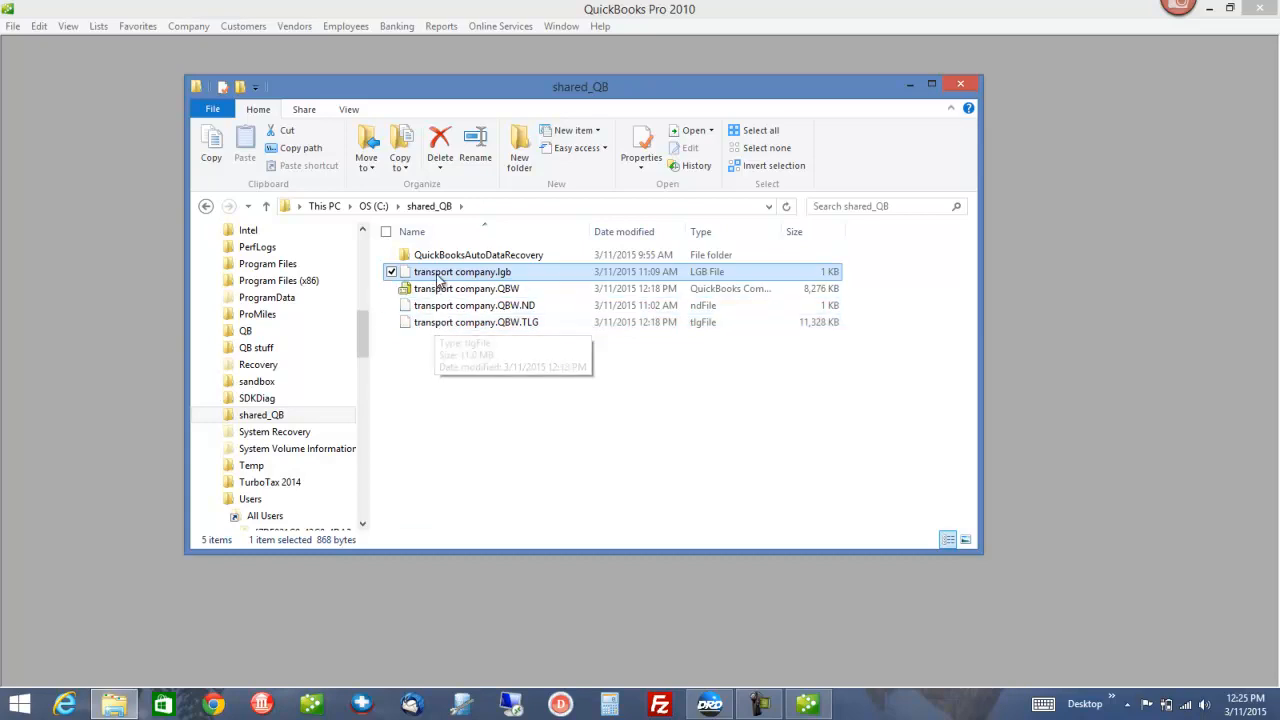
pyautogui.keyDown('shift'); pyautogui.click(448, 330); pyautogui.keyUp('shift')
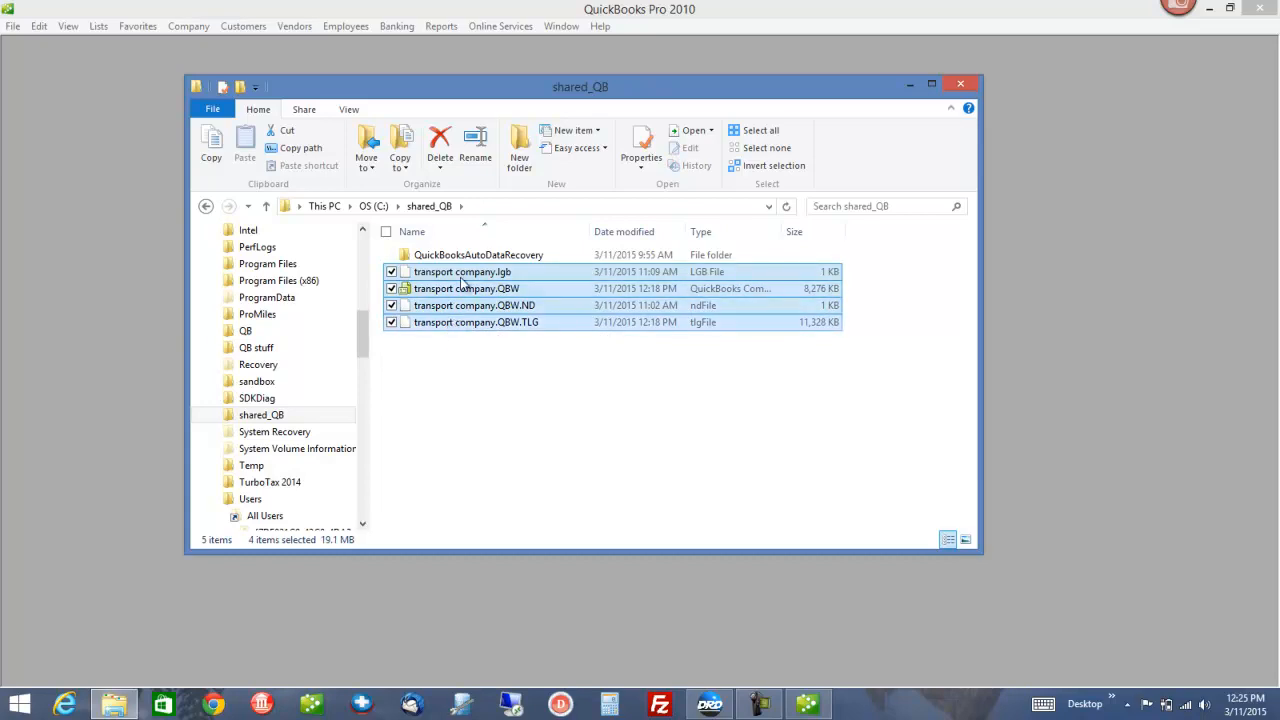
pyautogui.click(468, 282)
pyautogui.keyDown('shift'); pyautogui.click(478, 324); pyautogui.keyUp('shift')
pyautogui.rightClick(472, 290)
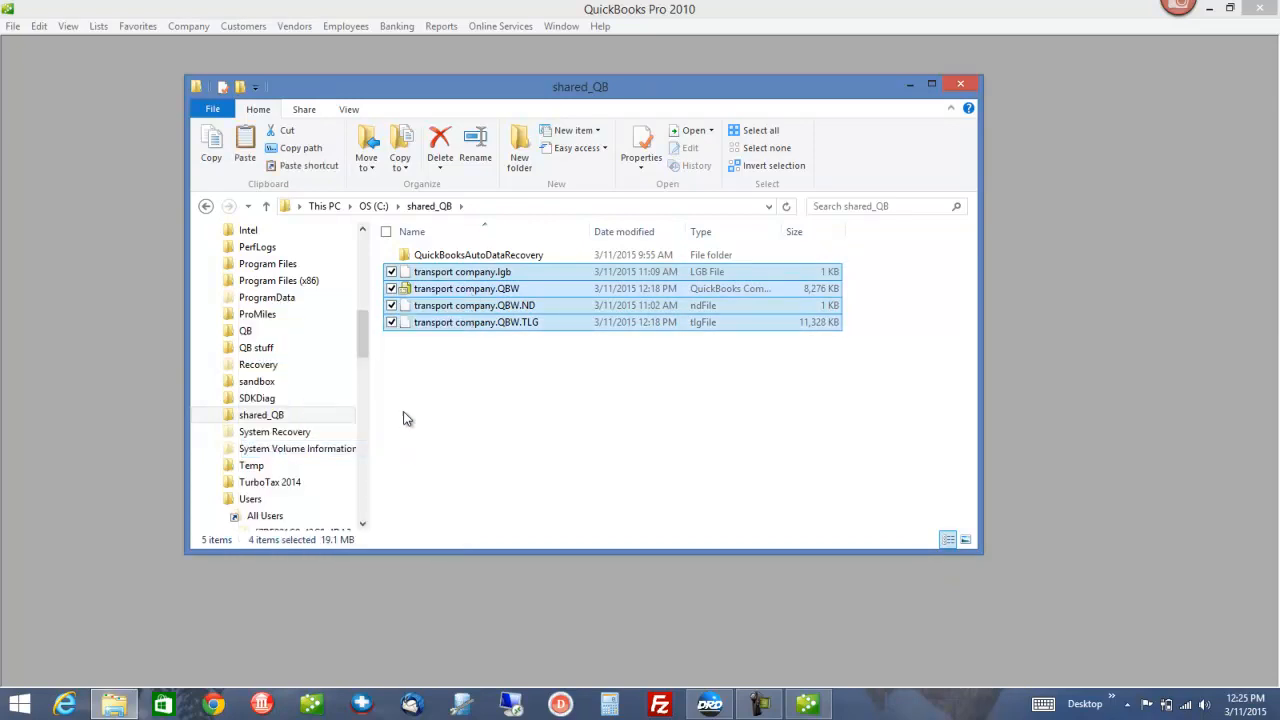
# Paste the files into _shared QB, replacing the existing file, and view the folder
pyautogui.moveTo(363, 351); pyautogui.dragTo(363, 346)
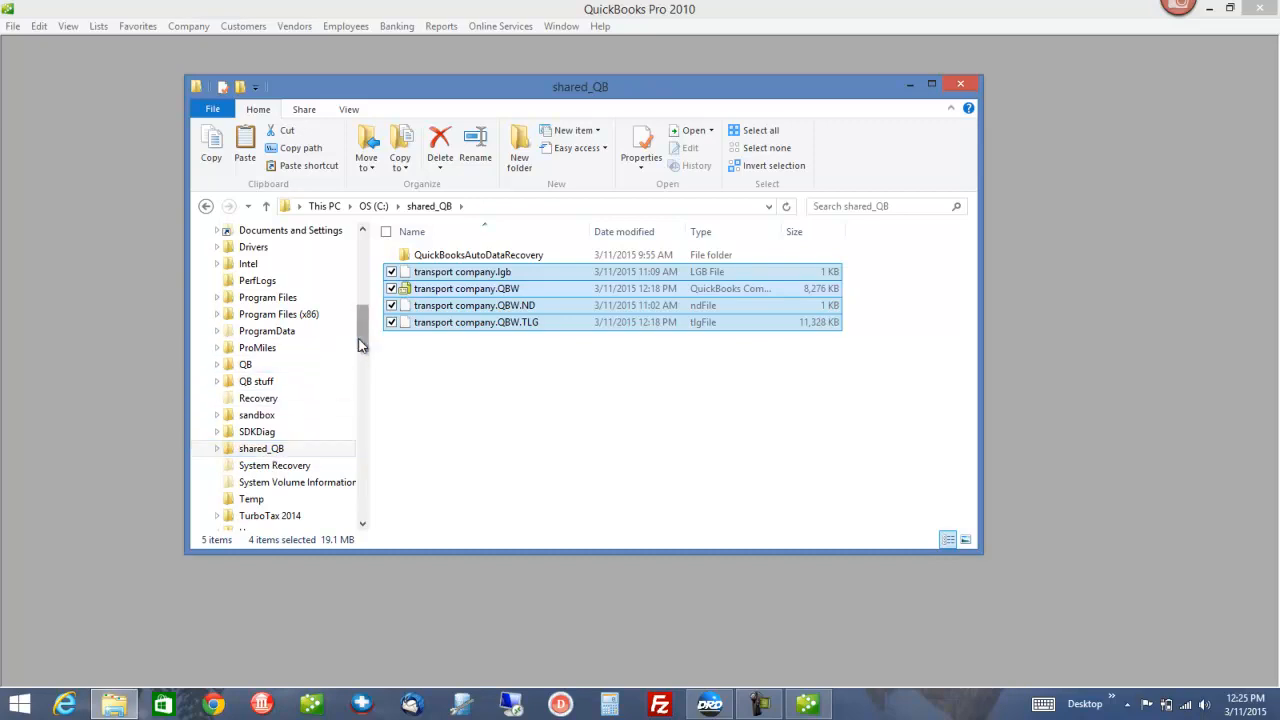
pyautogui.scroll(4, 360, 334)
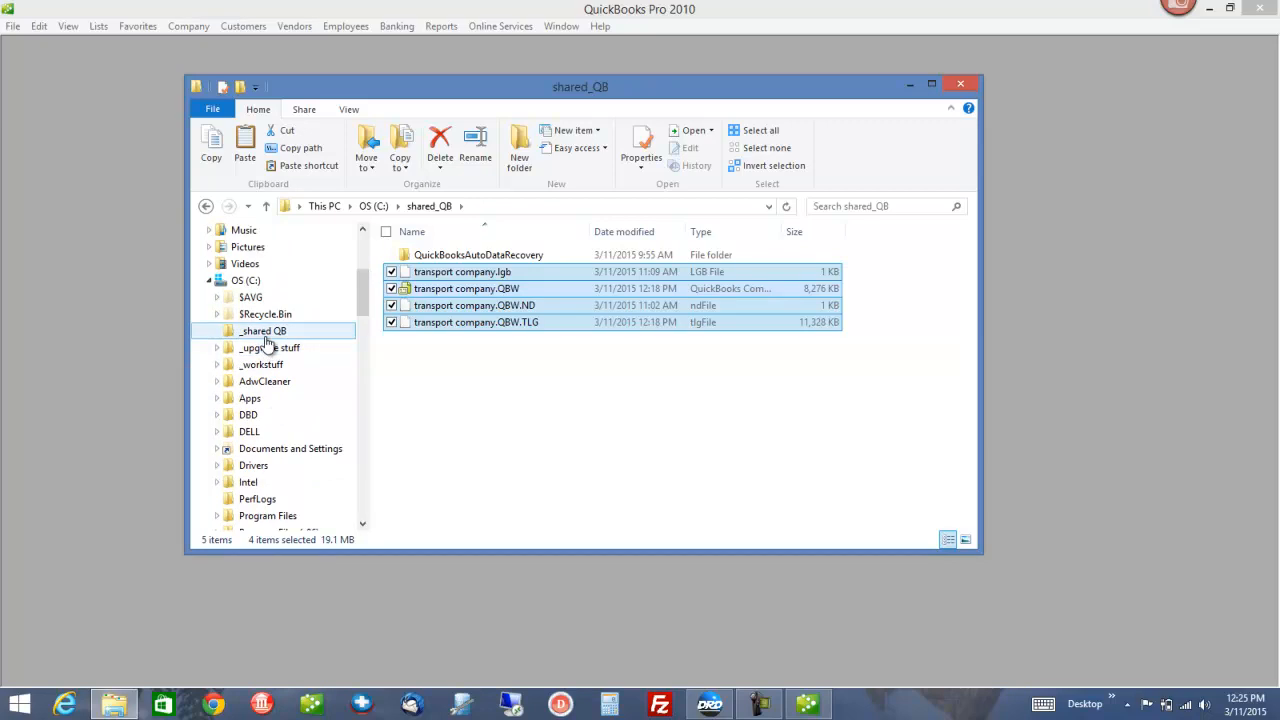
pyautogui.rightClick(265, 340)
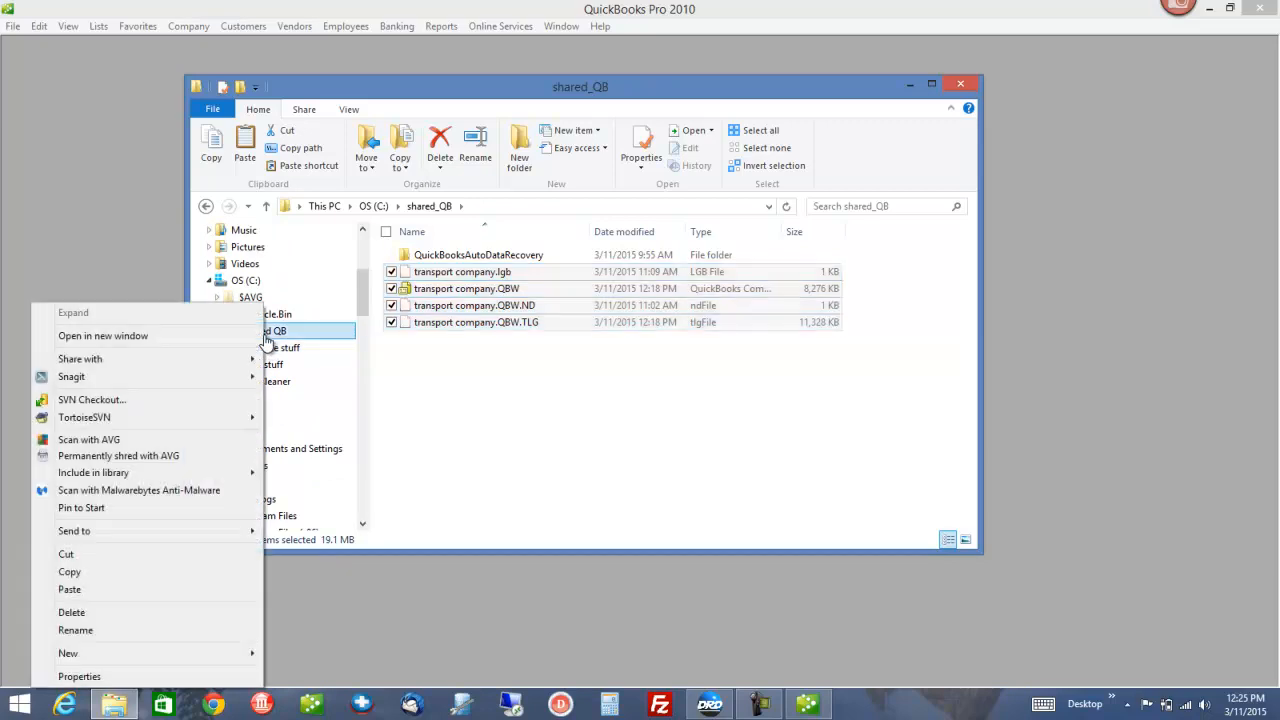
pyautogui.click(144, 592)
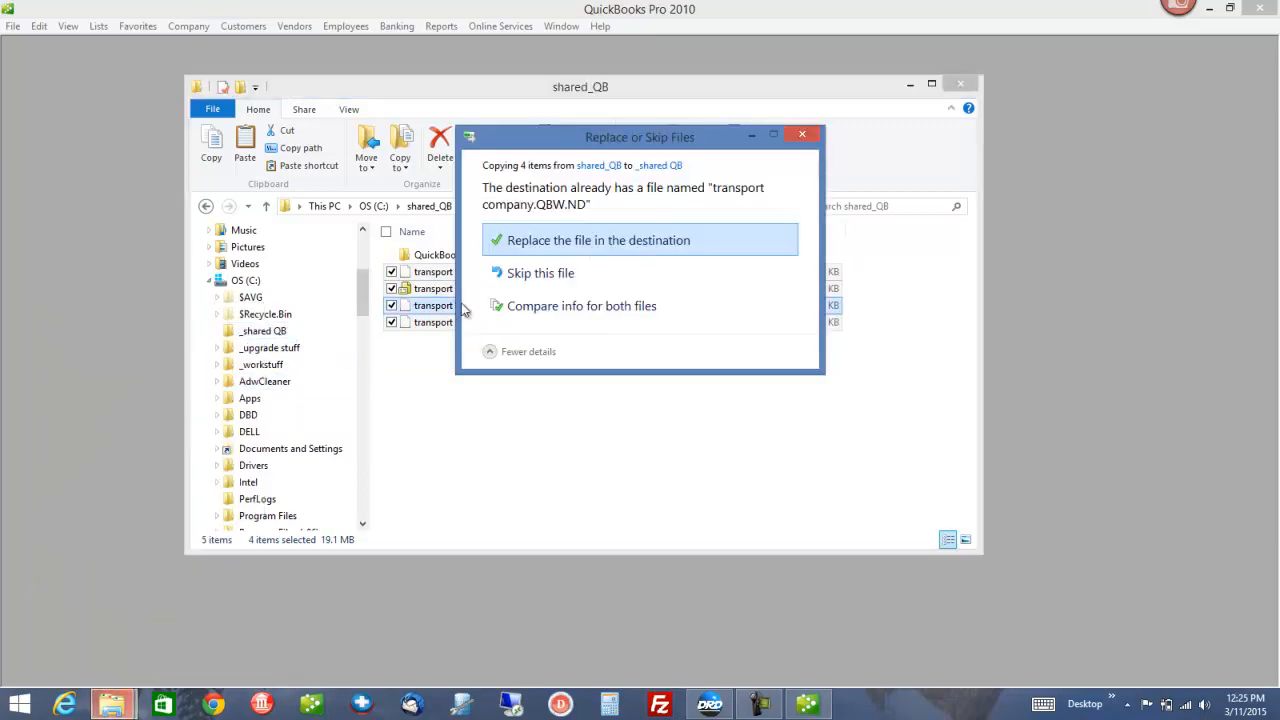
pyautogui.click(529, 242)
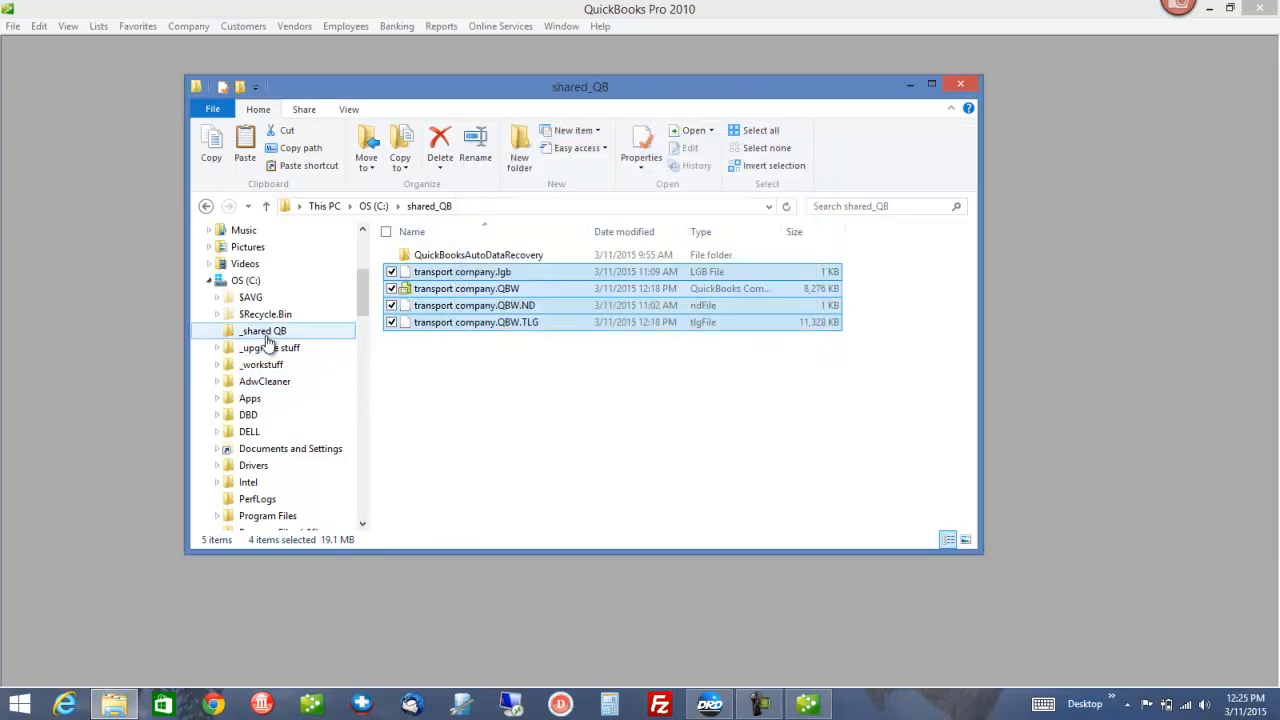
pyautogui.click(264, 332)
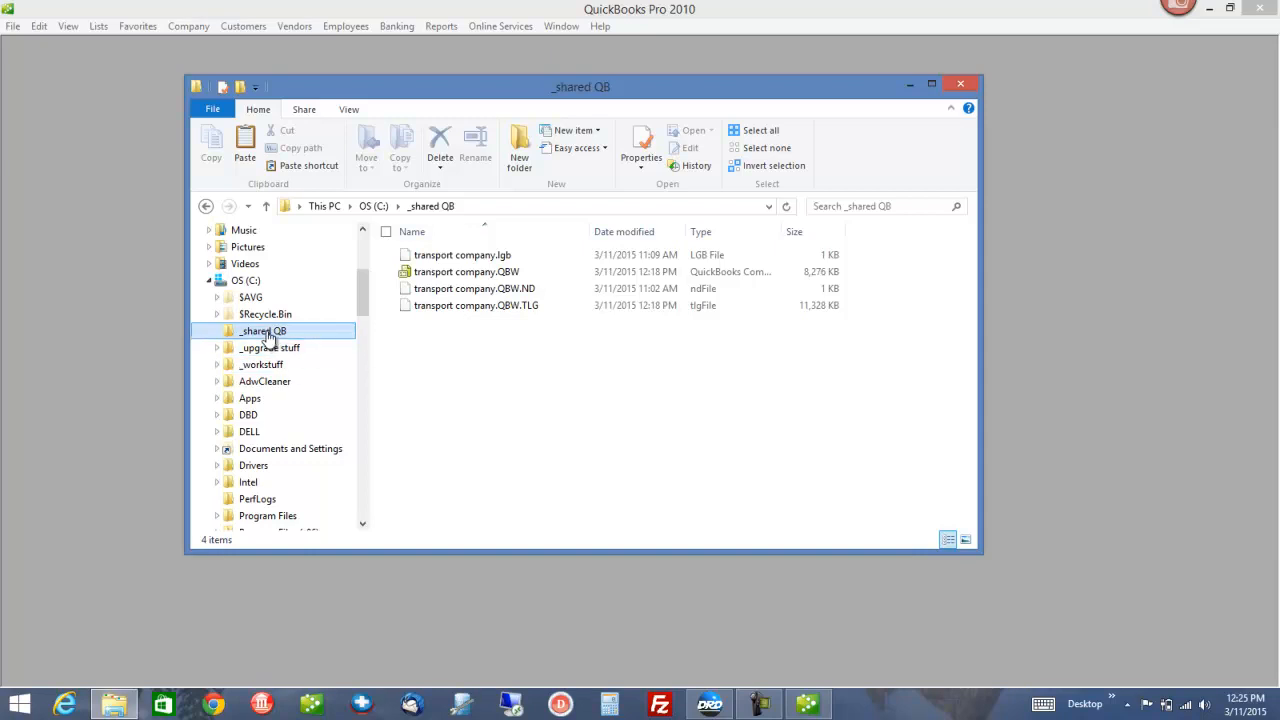
# Share the _shared QB folder with Everyone so it appears as \\DELLPAD\_shared QB
pyautogui.rightClick(268, 338)
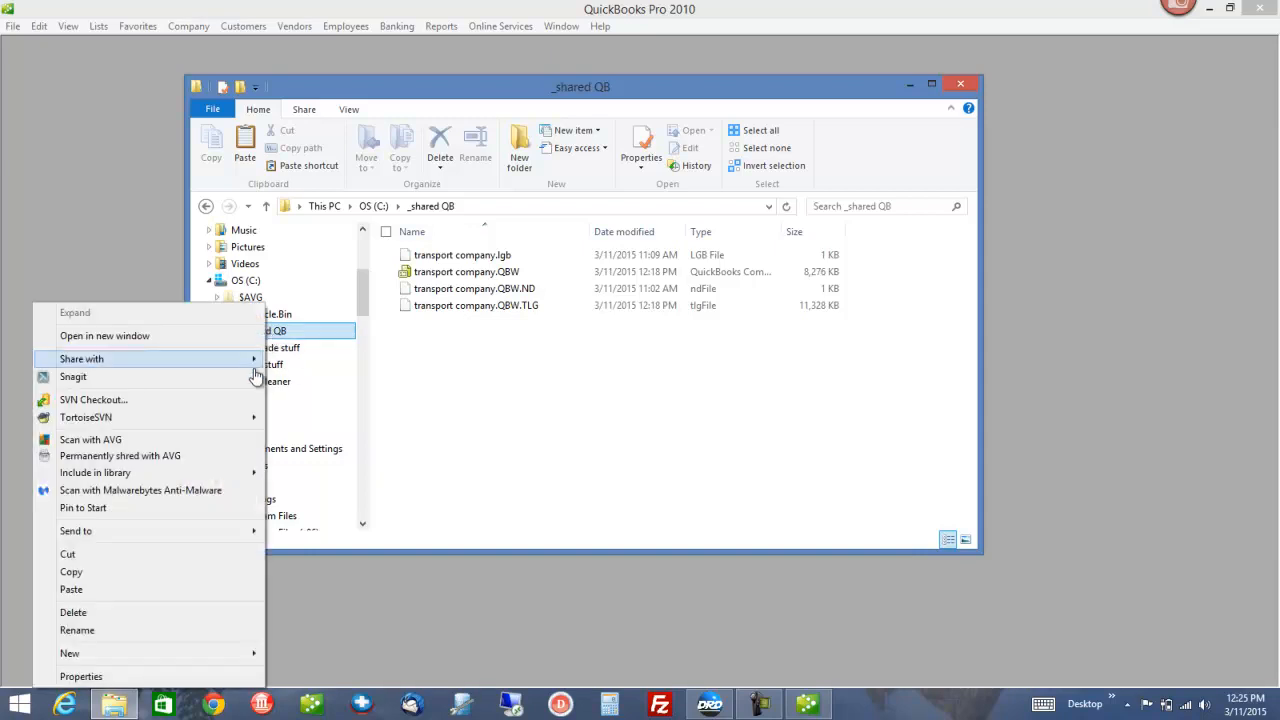
pyautogui.moveTo(248, 362)
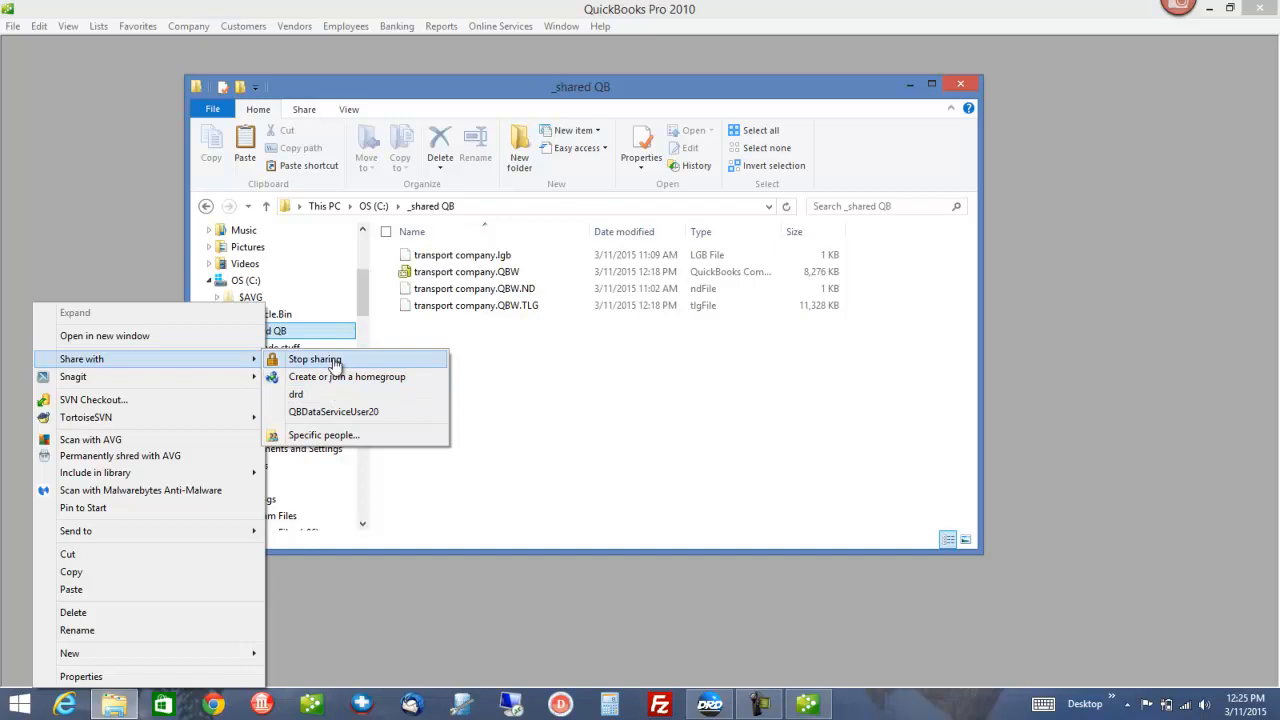
pyautogui.click(316, 436)
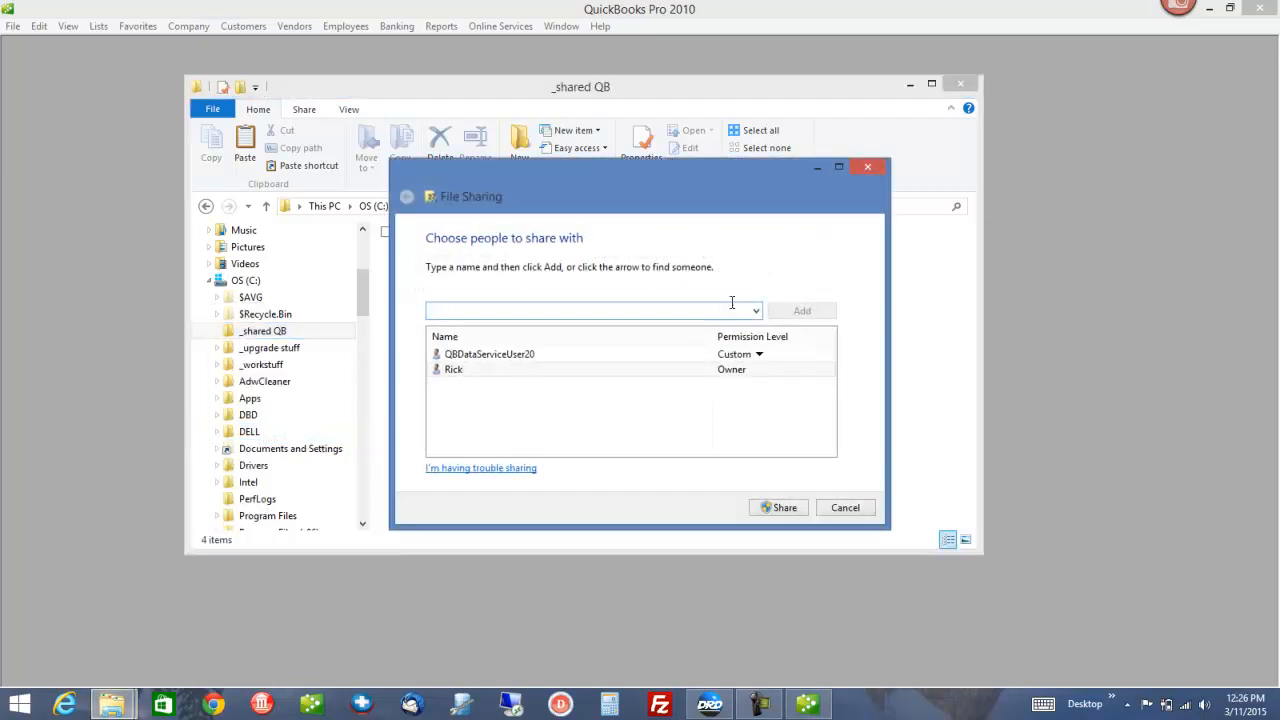
pyautogui.click(756, 311)
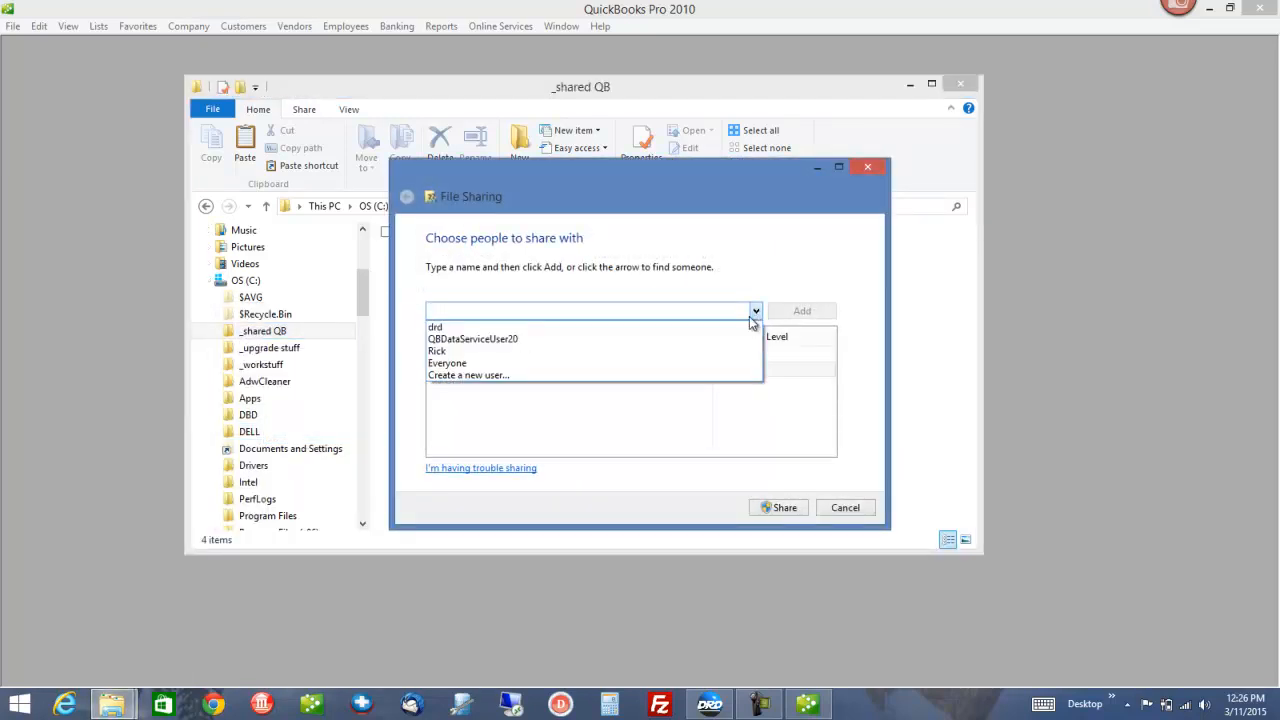
pyautogui.click(641, 364)
pyautogui.click(764, 510)
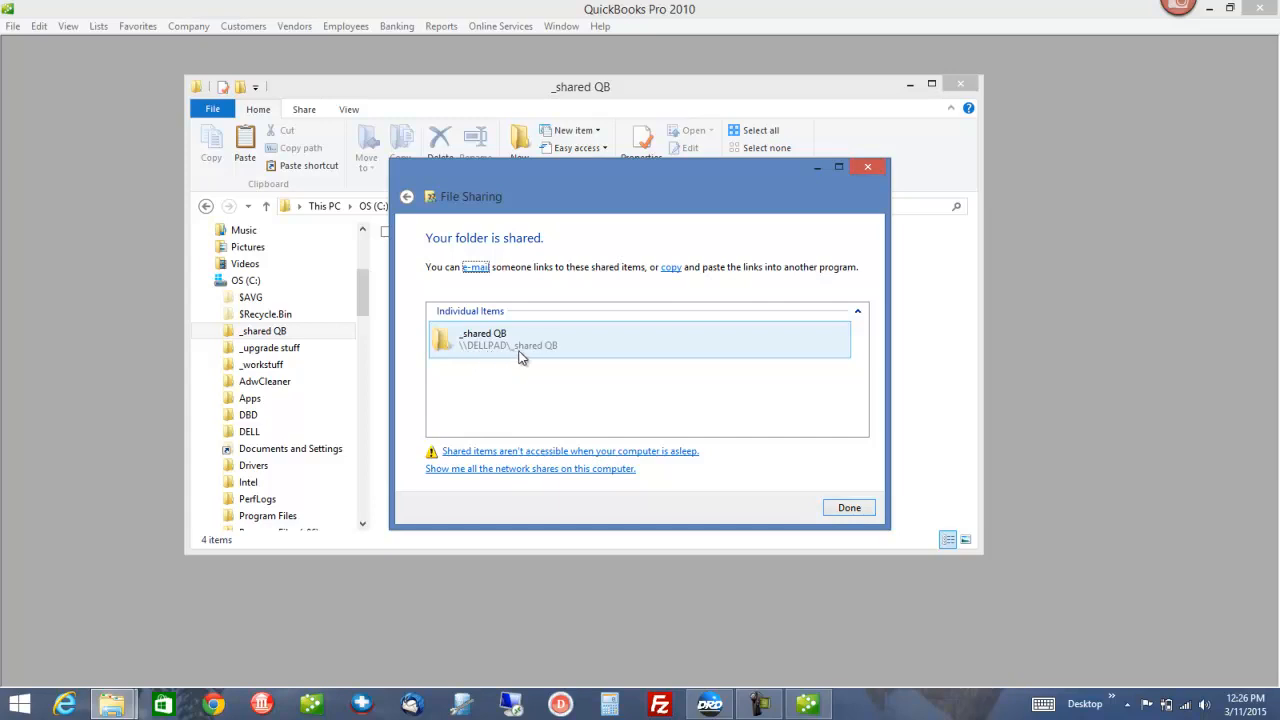
pyautogui.click(845, 509)
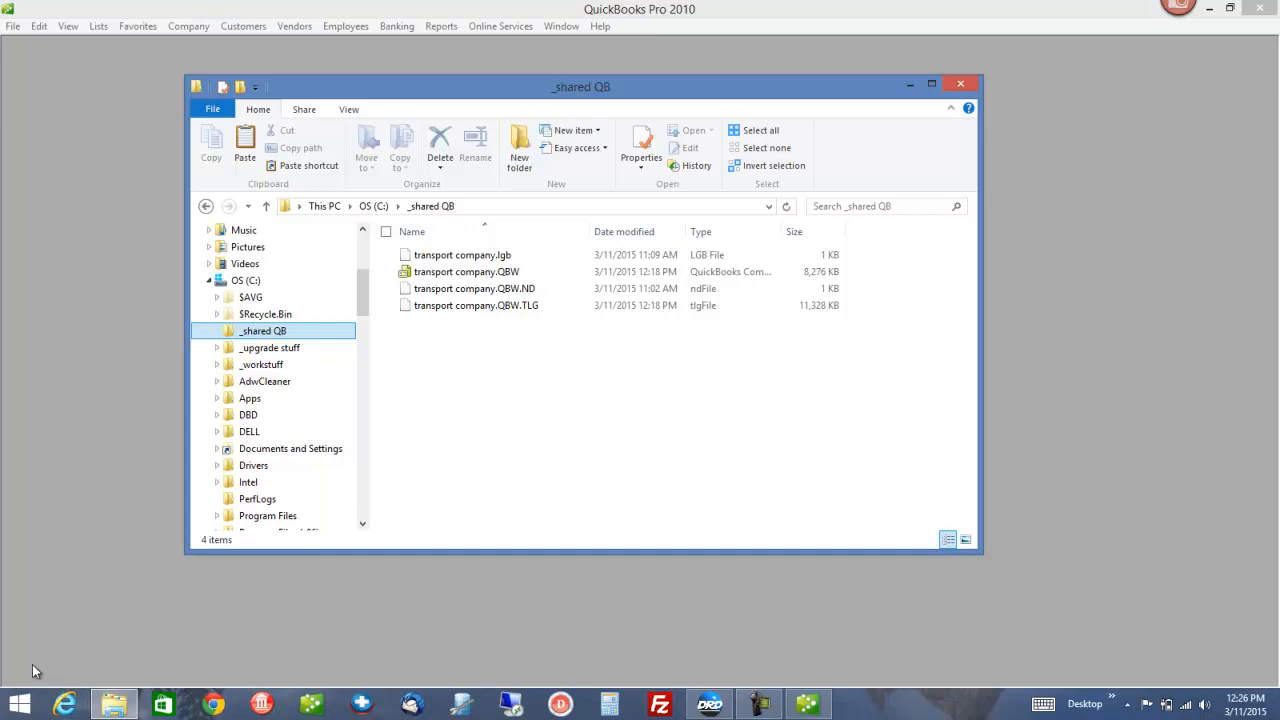
pyautogui.rightClick(15, 704)
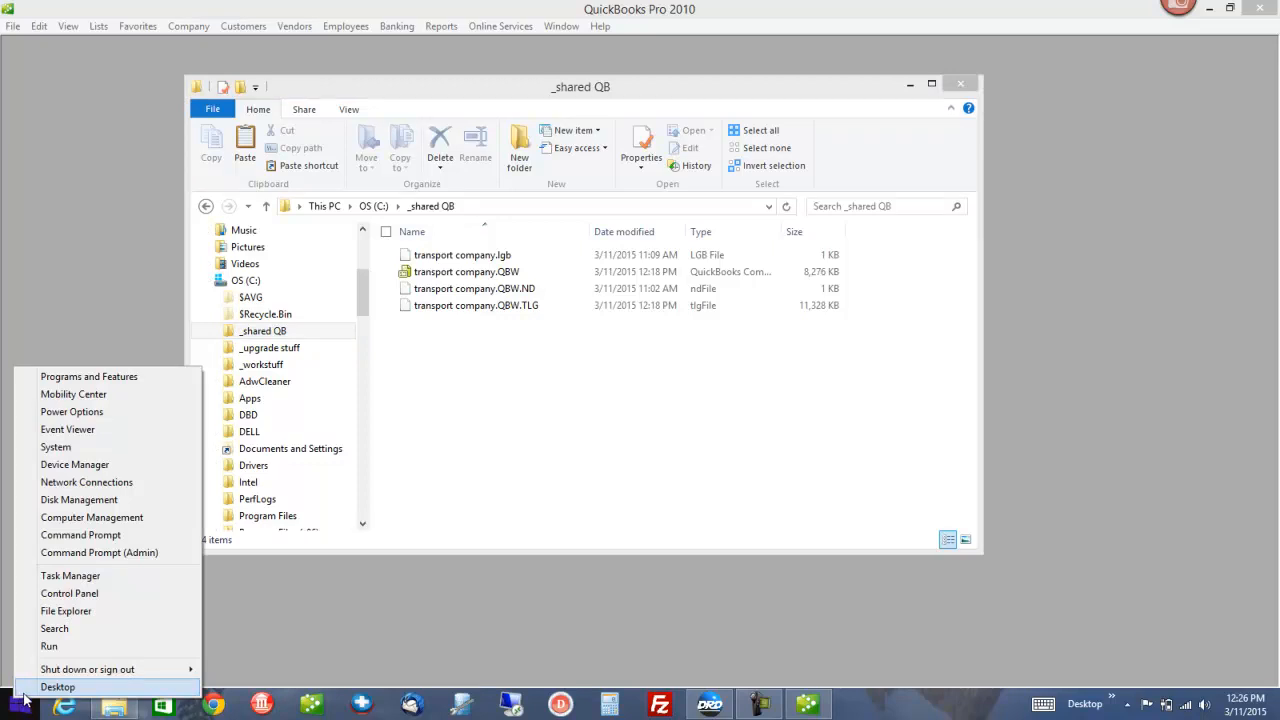
pyautogui.click(63, 451)
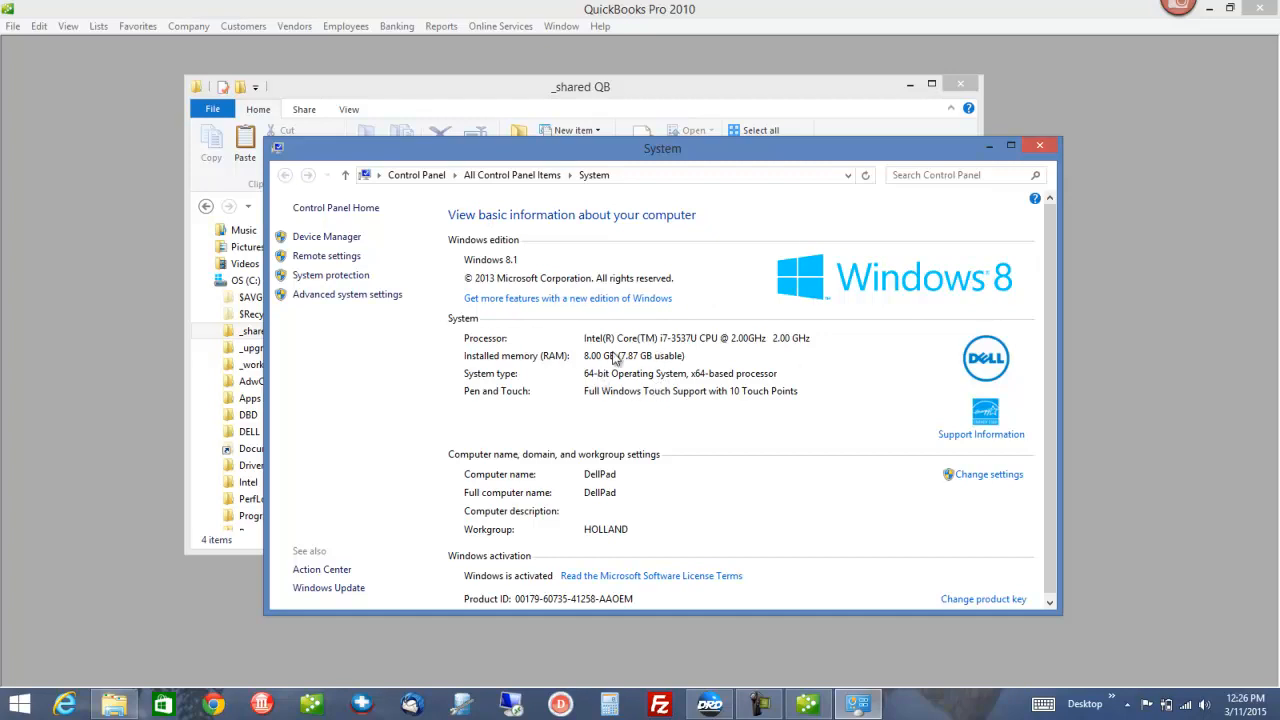
pyautogui.scroll(-1, 720, 475)
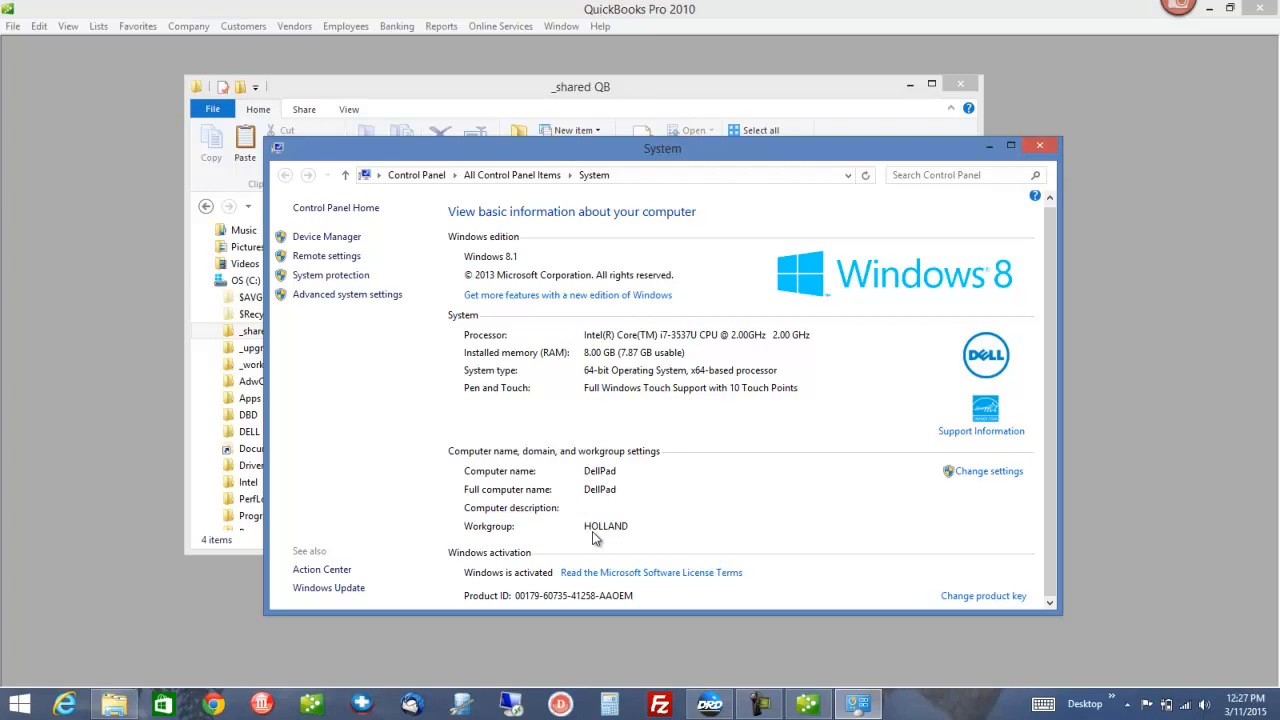
pyautogui.click(1042, 148)
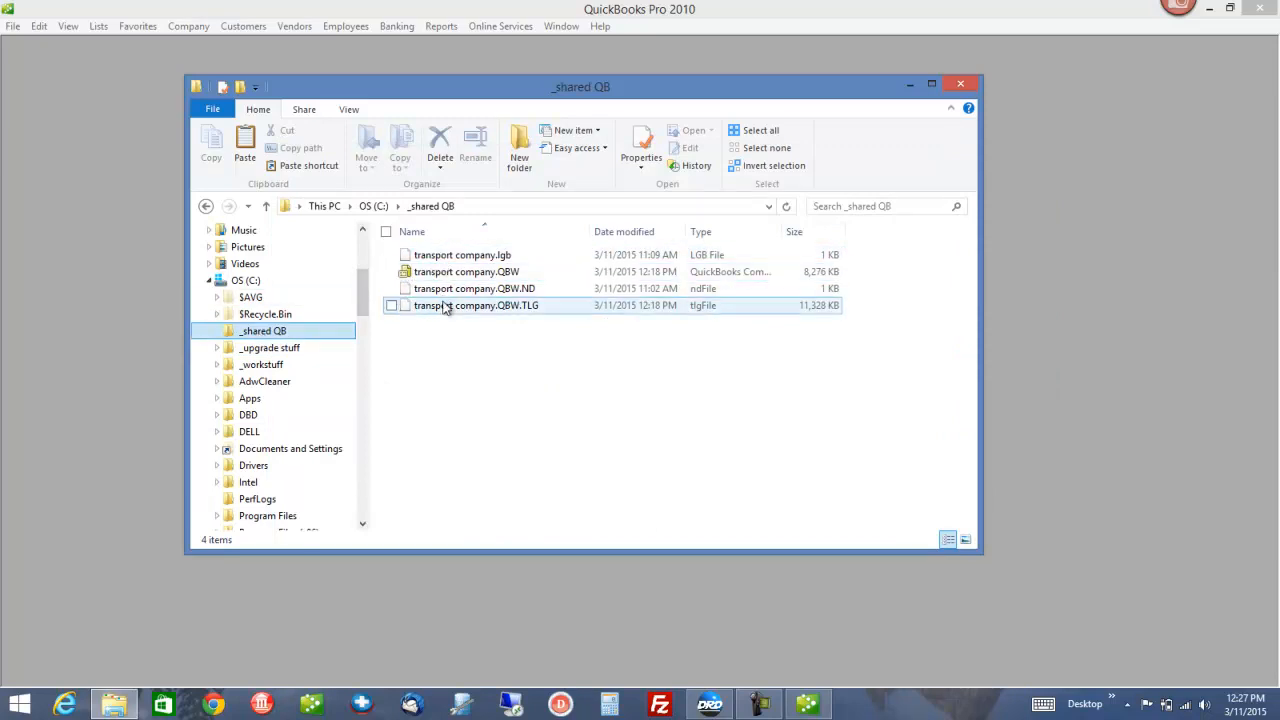
# Open transport company.QBW from Network > DELLPAD > _shared QB as an existing company
pyautogui.click(910, 86)
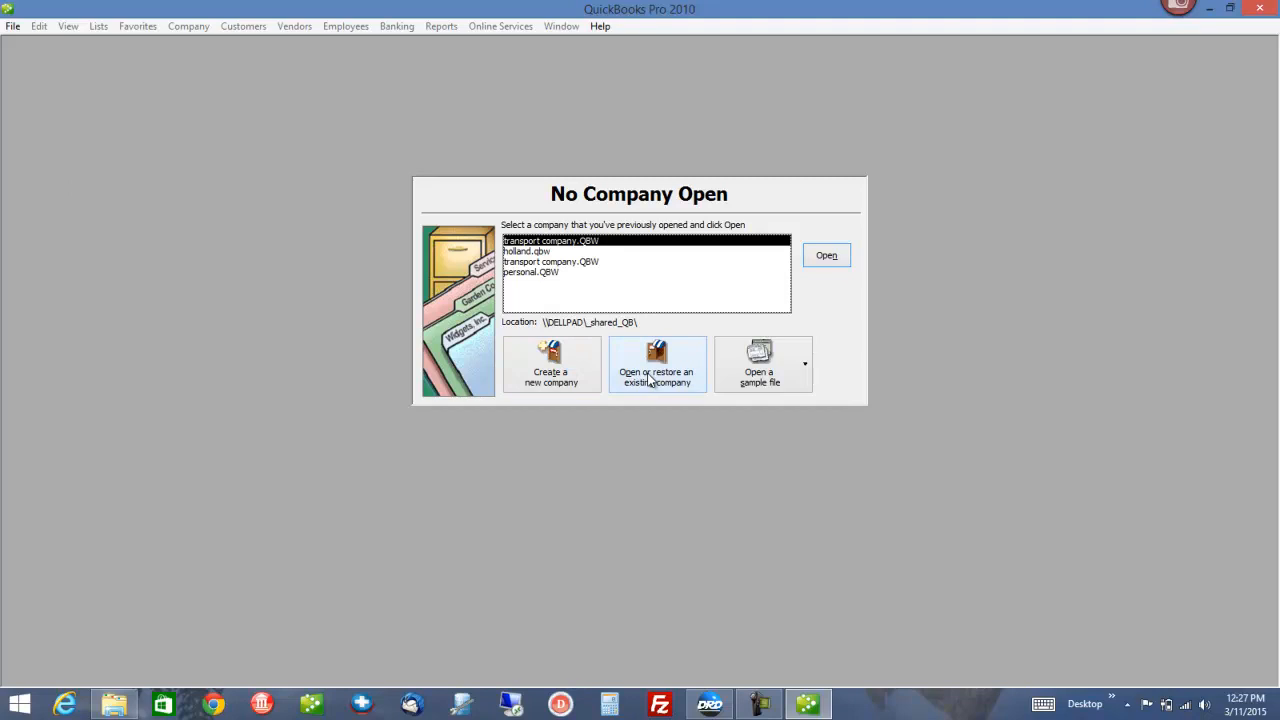
pyautogui.click(650, 379)
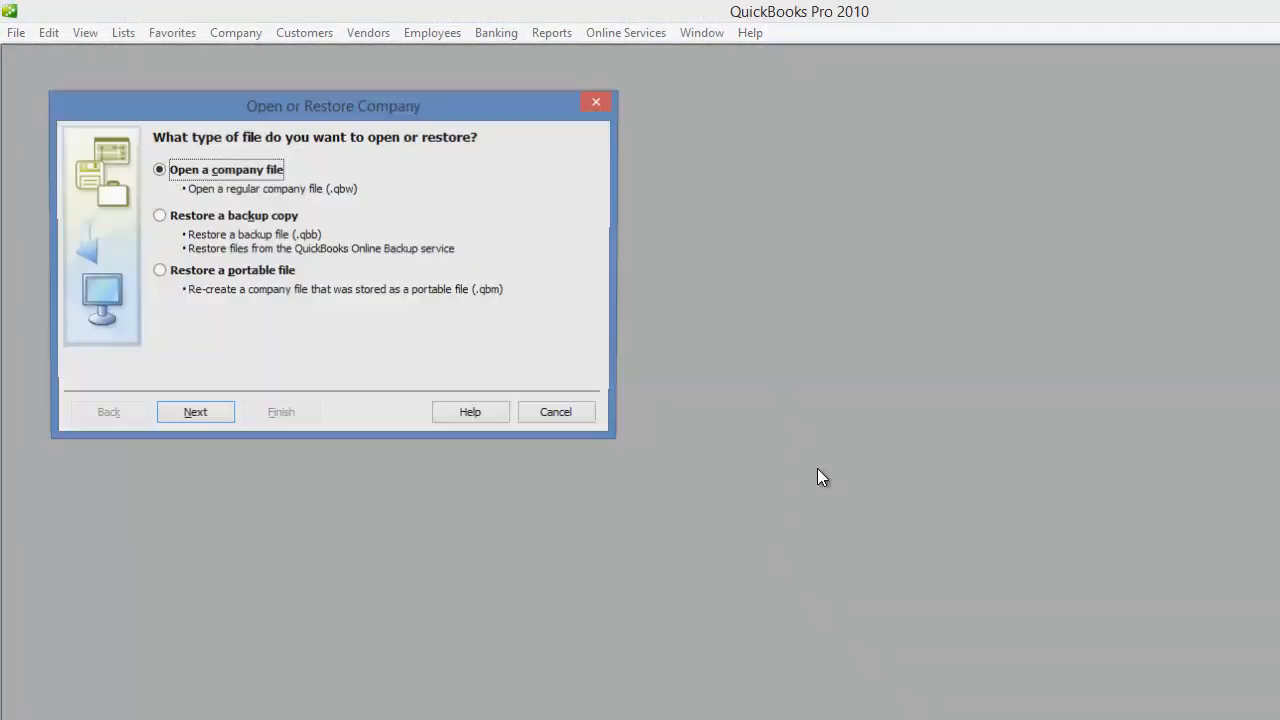
pyautogui.click(203, 413)
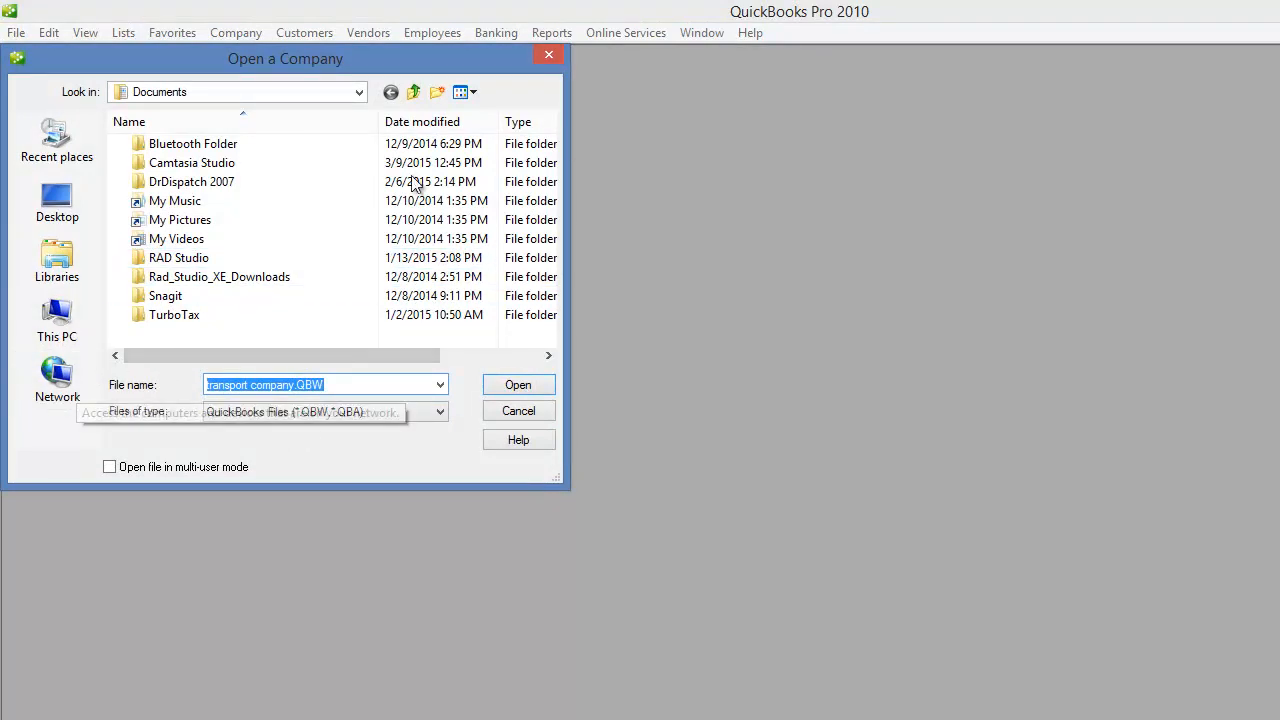
pyautogui.click(70, 386)
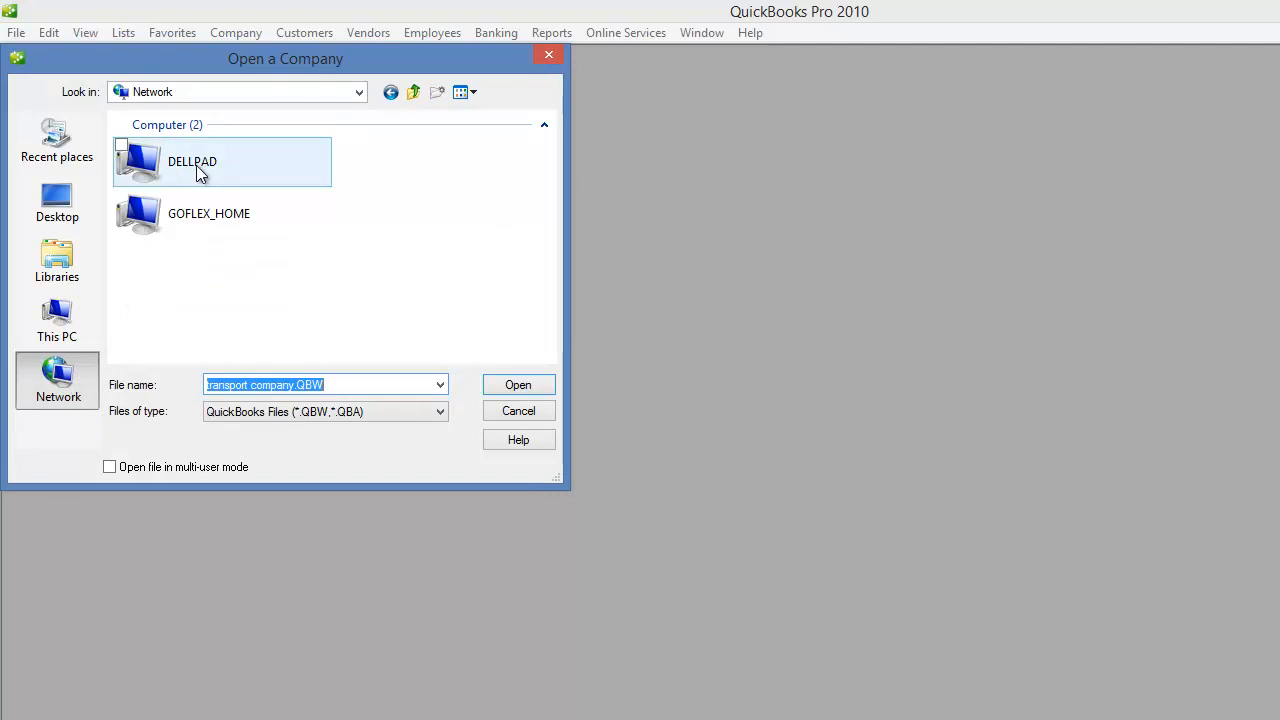
pyautogui.doubleClick(198, 172)
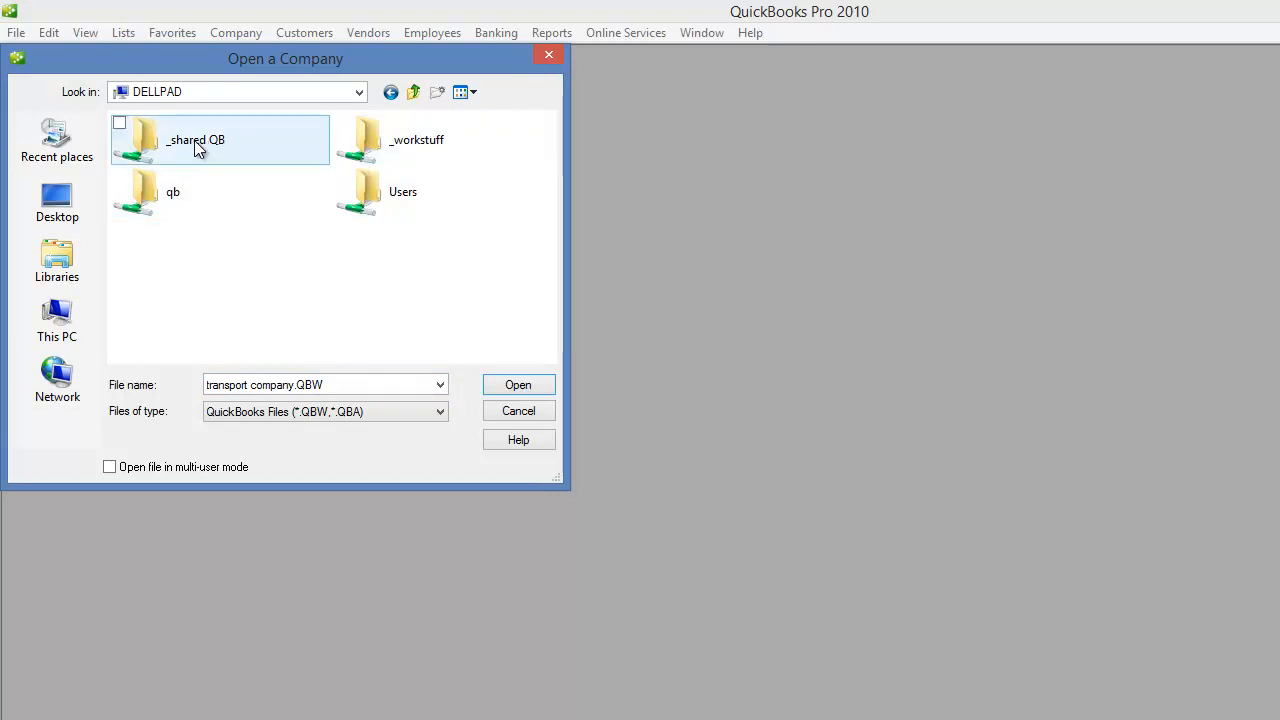
pyautogui.doubleClick(197, 146)
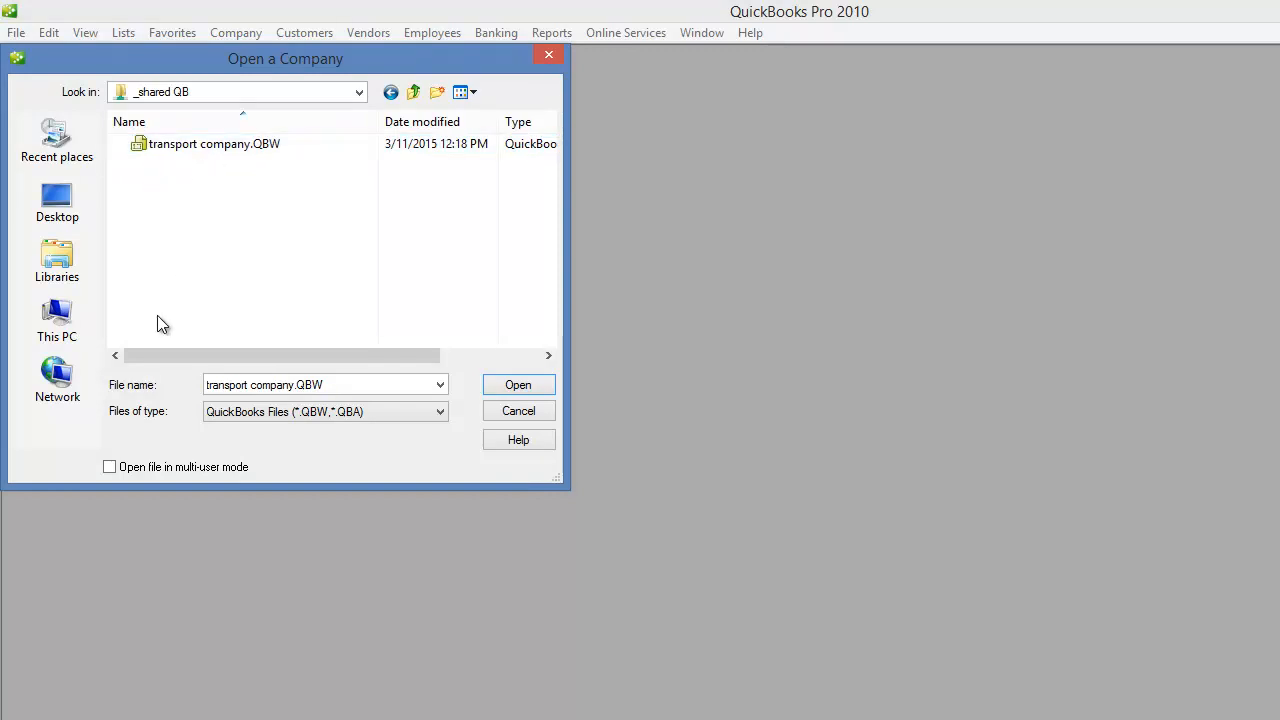
pyautogui.click(225, 149)
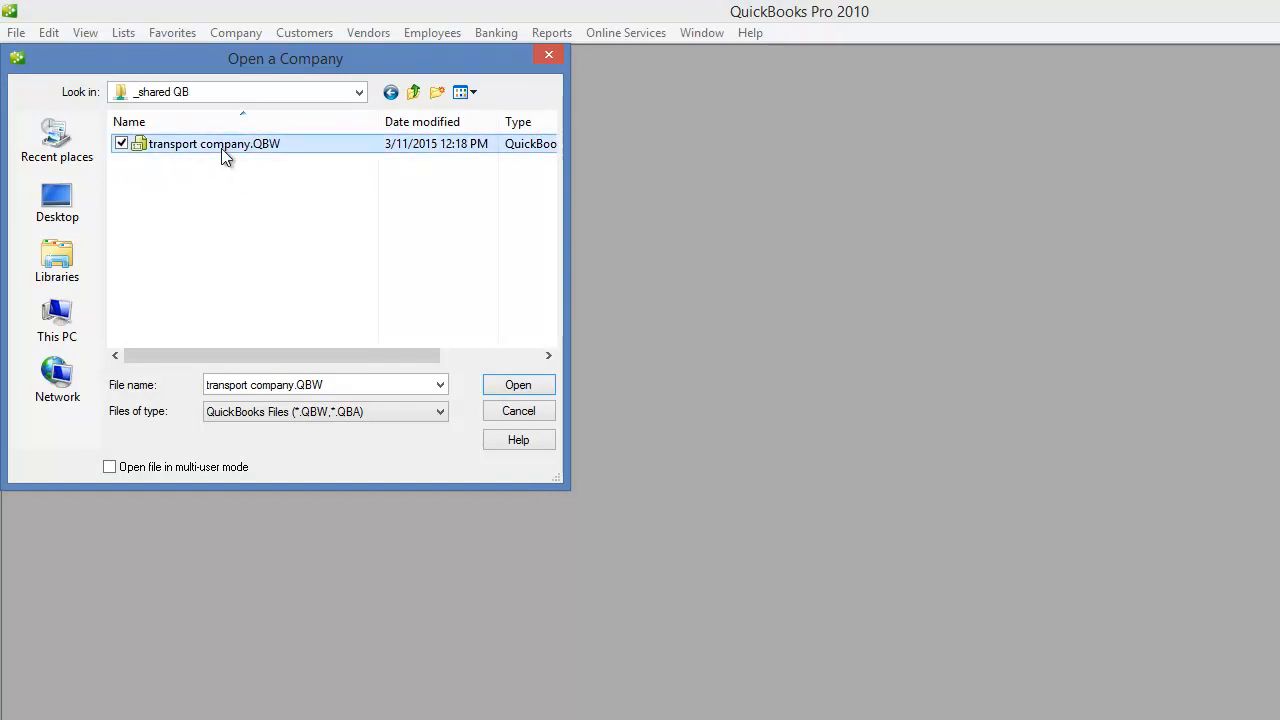
pyautogui.click(517, 388)
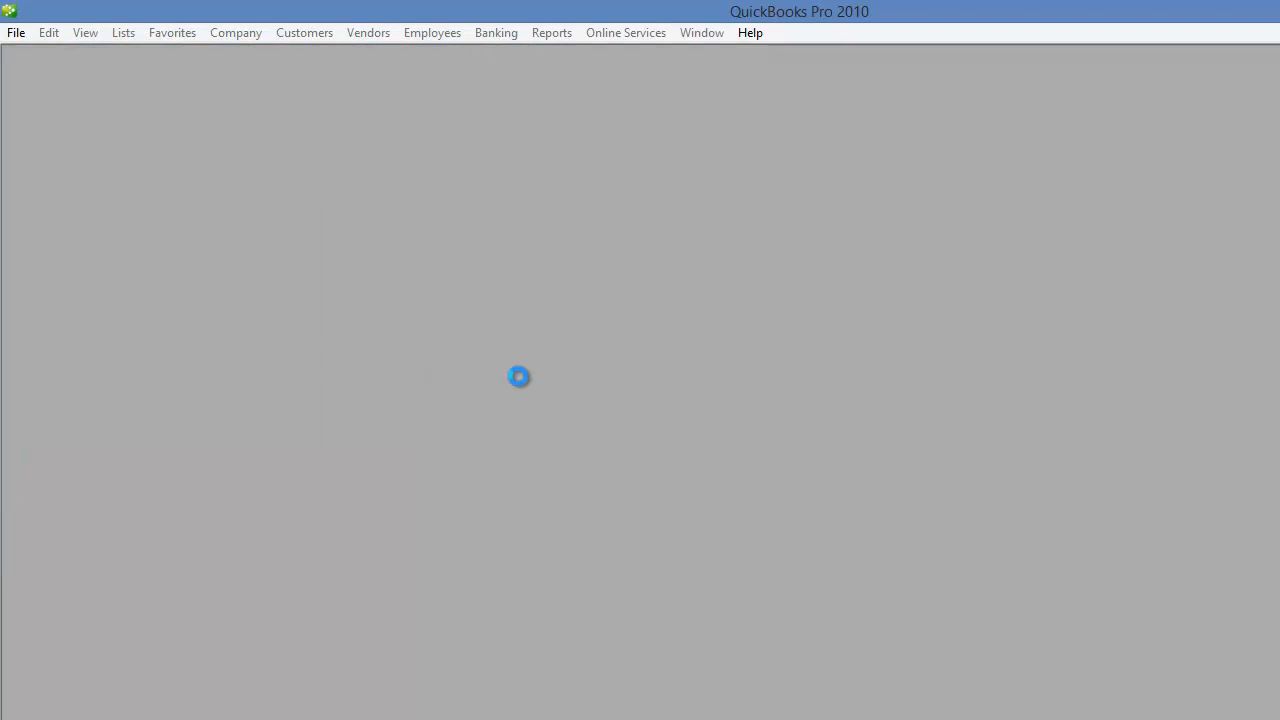
pyautogui.press('Return')
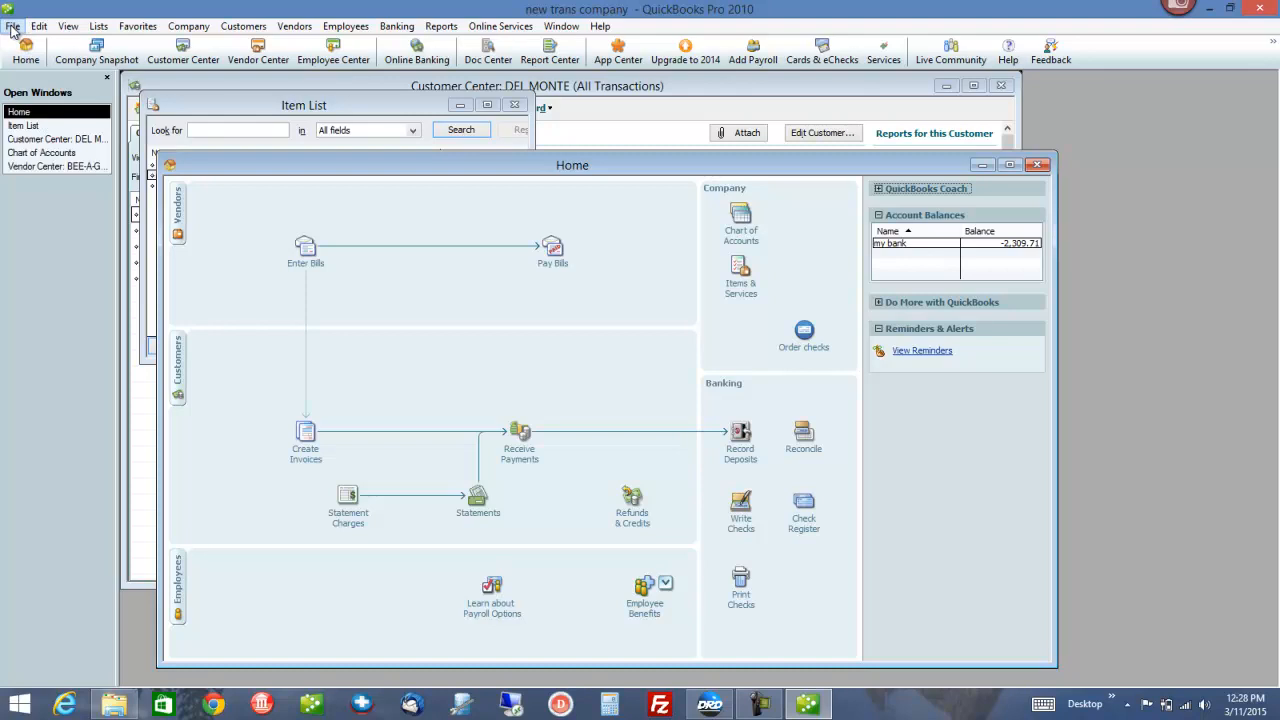
pyautogui.click(12, 27)
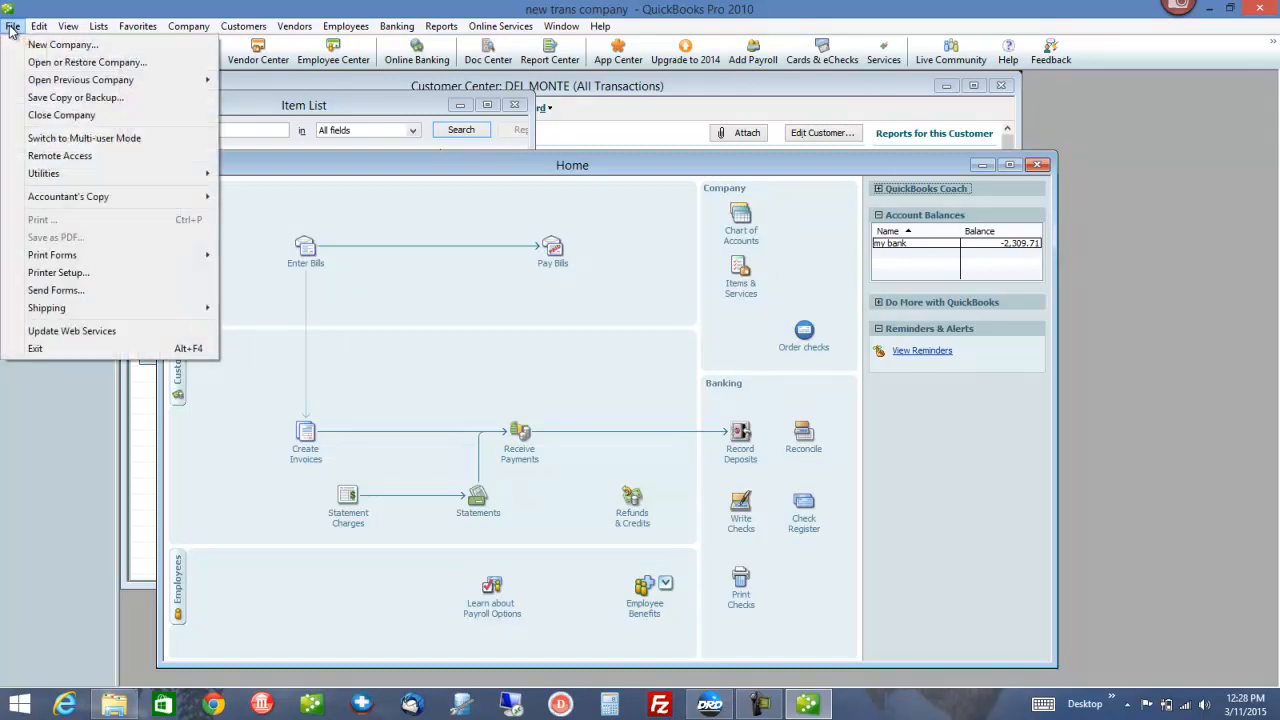
pyautogui.moveTo(200, 80)
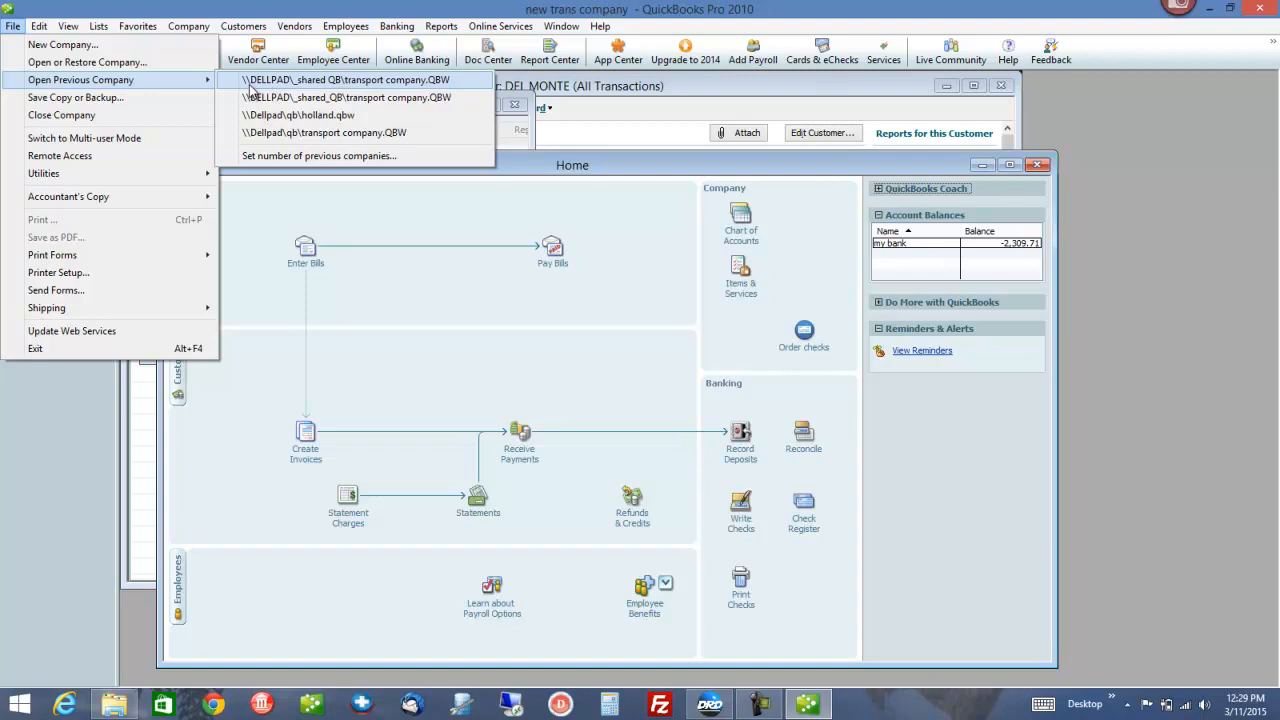
pyautogui.click(252, 84)
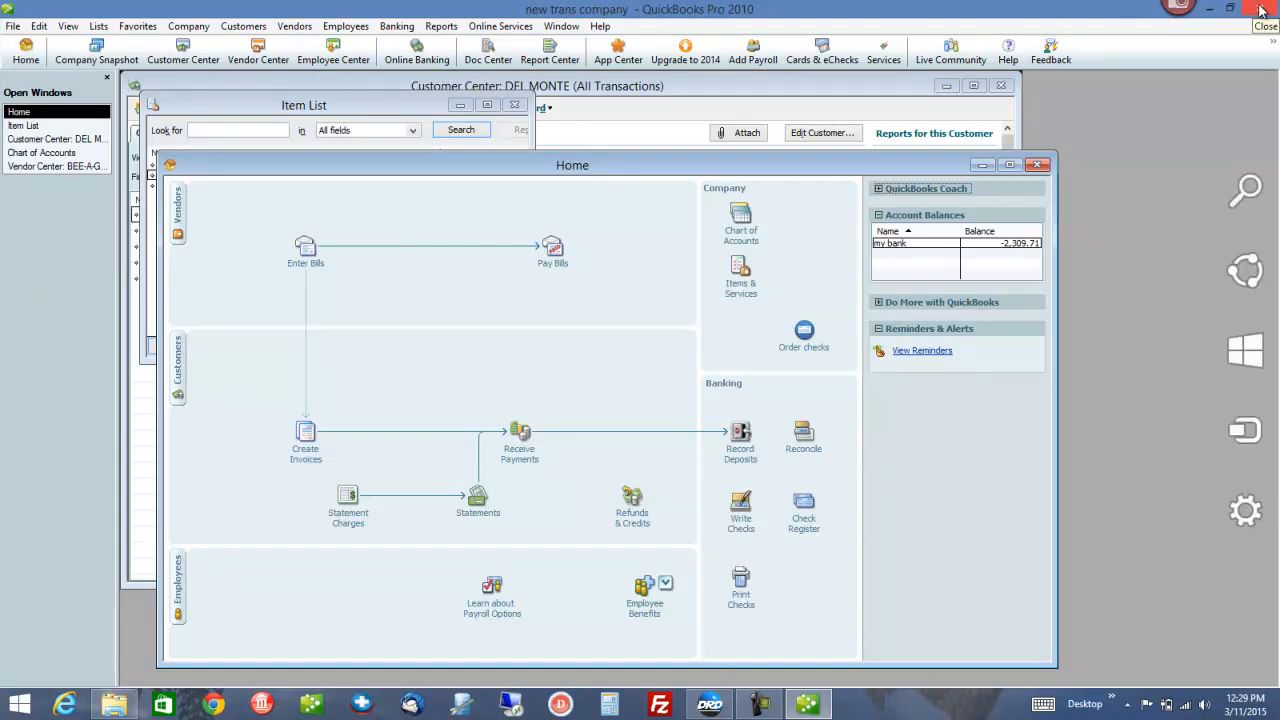
# Close the Home window and log back in with the administrator password
pyautogui.click(1037, 165)
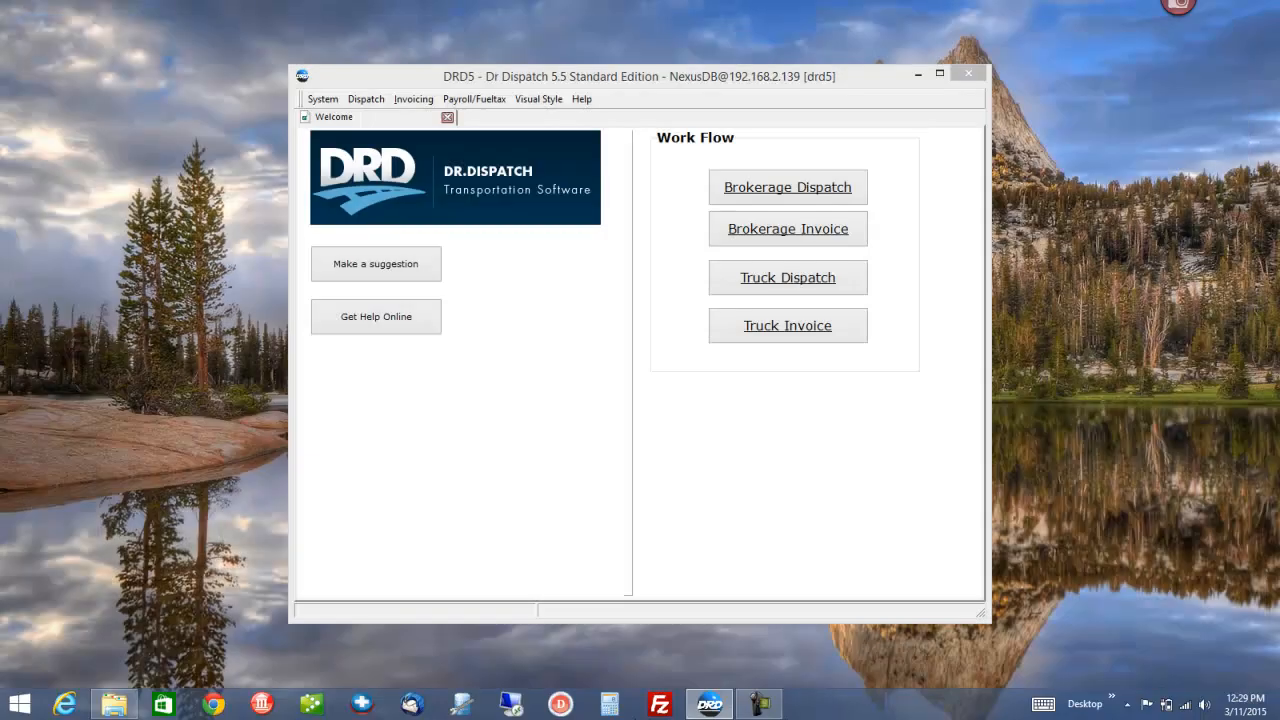
pyautogui.click(312, 705)
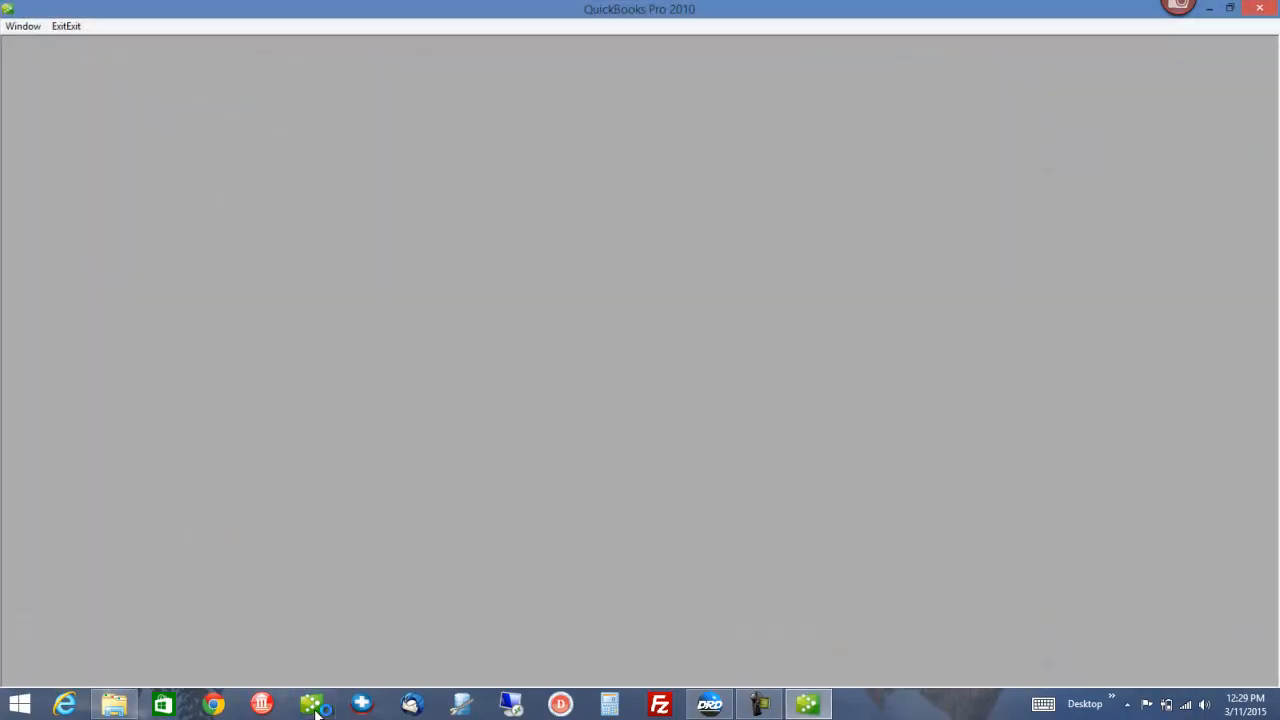
pyautogui.write('••')
pyautogui.press('Tab')
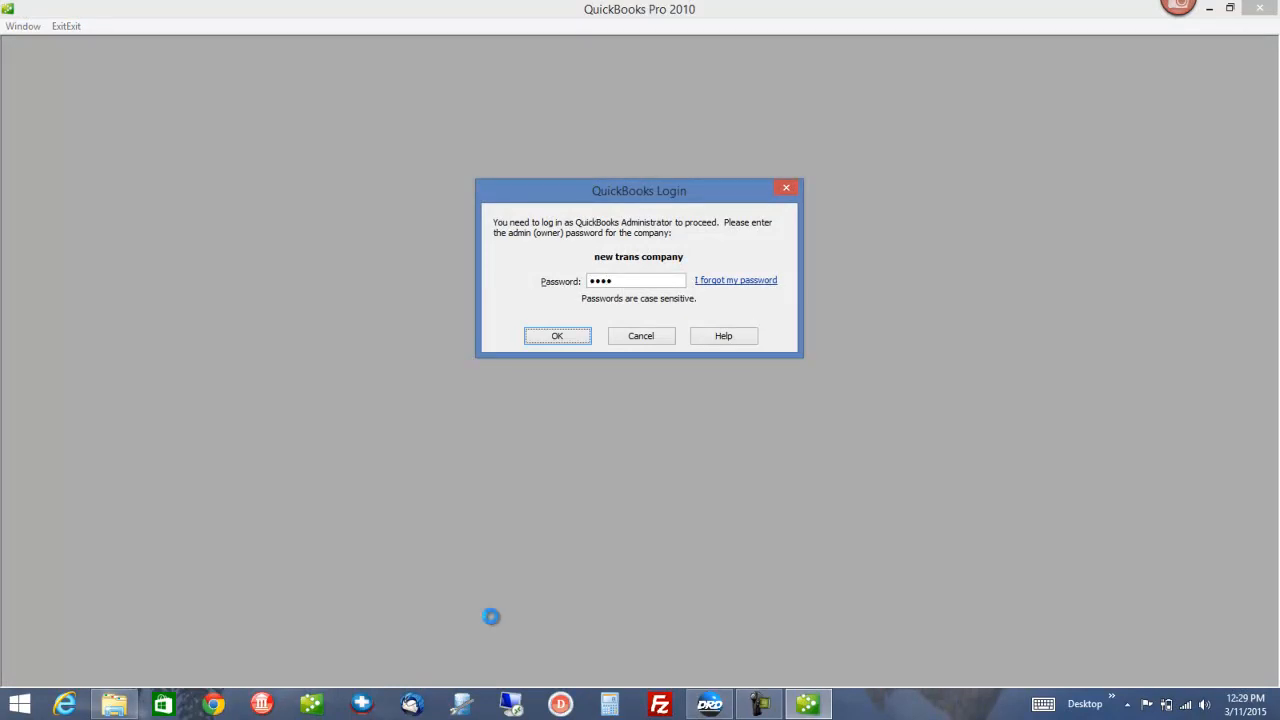
pyautogui.press('Return')
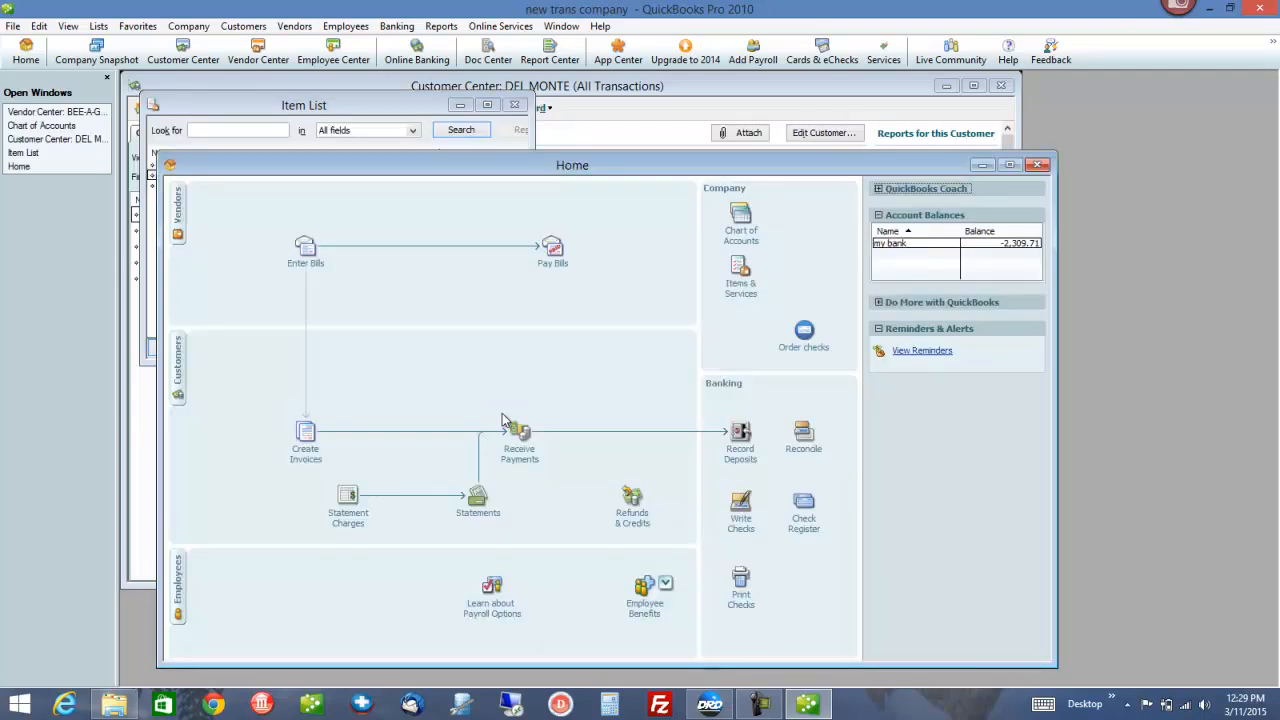
# Close the company and select the \\DELLPAD\_shared QB\ transport company.QBW entry among recent files
pyautogui.click(13, 27)
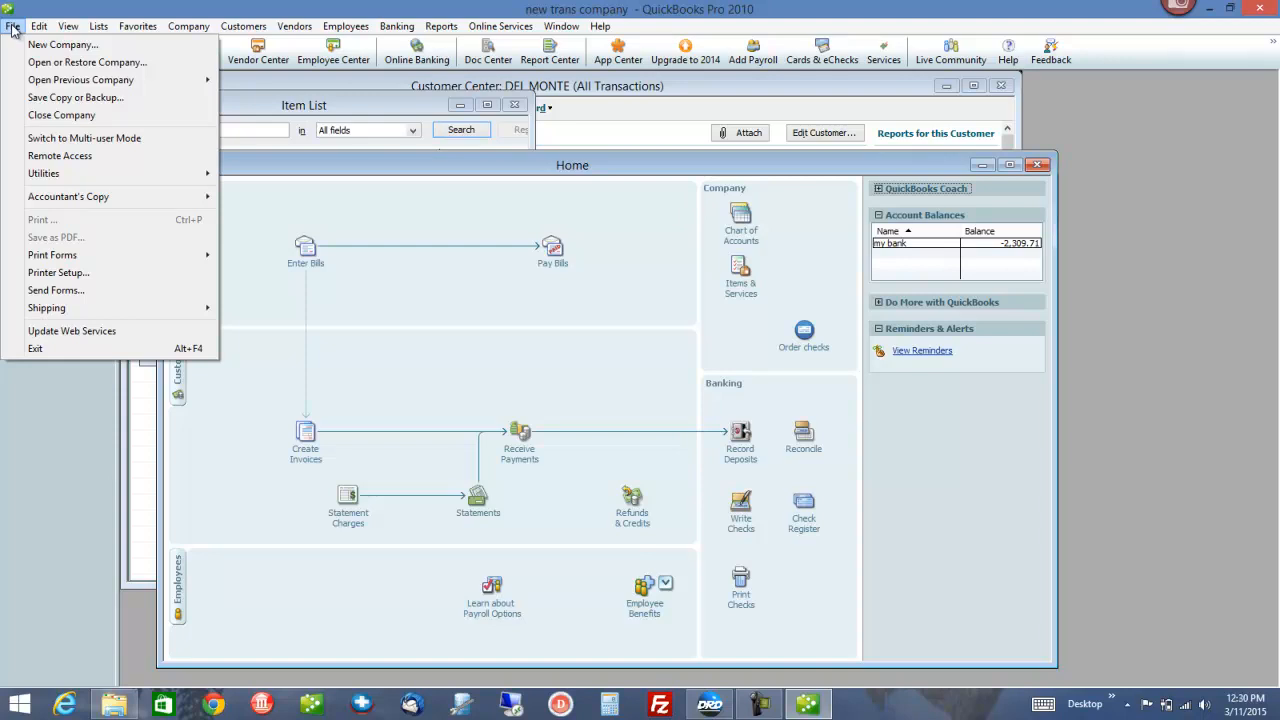
pyautogui.click(62, 115)
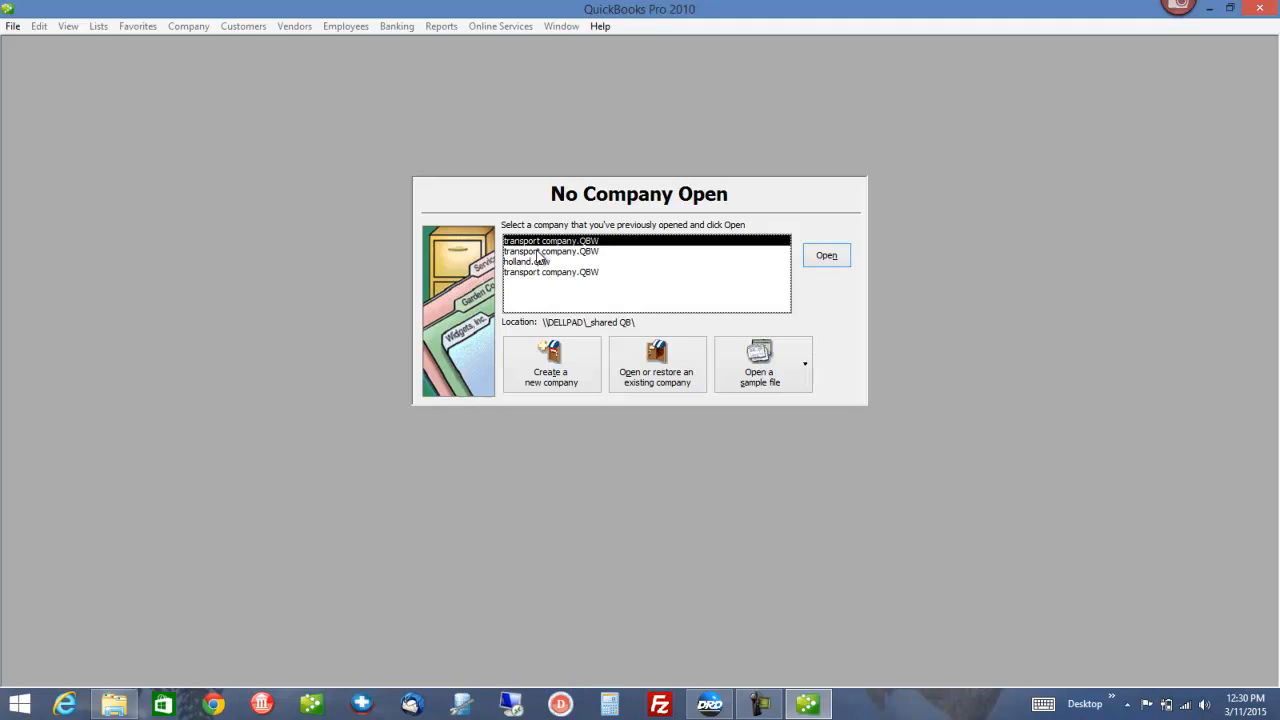
pyautogui.click(540, 251)
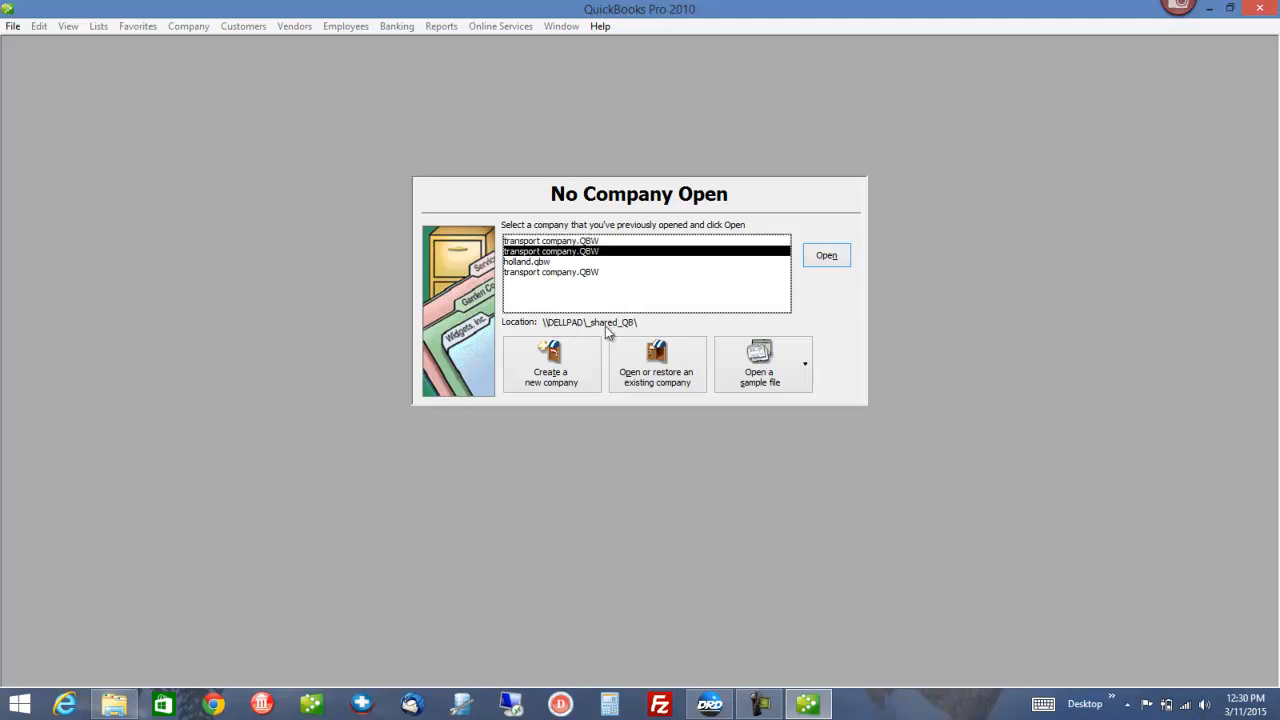
pyautogui.click(577, 241)
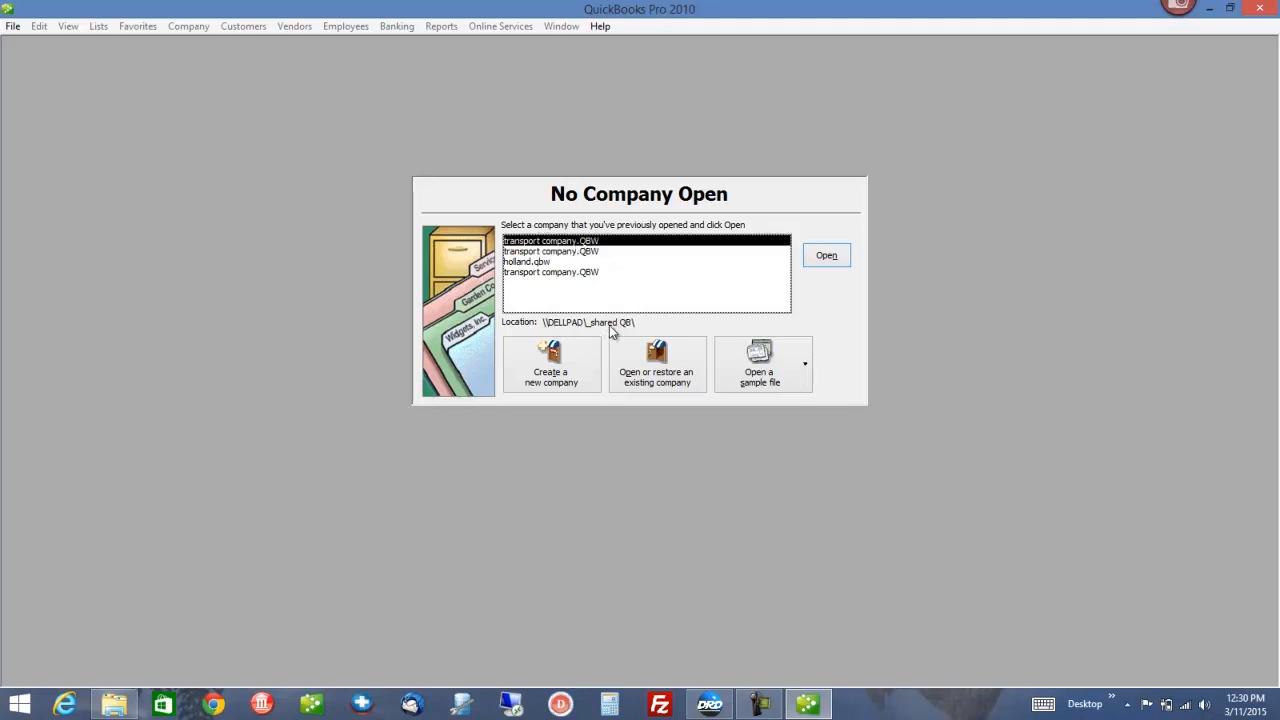
pyautogui.click(585, 251)
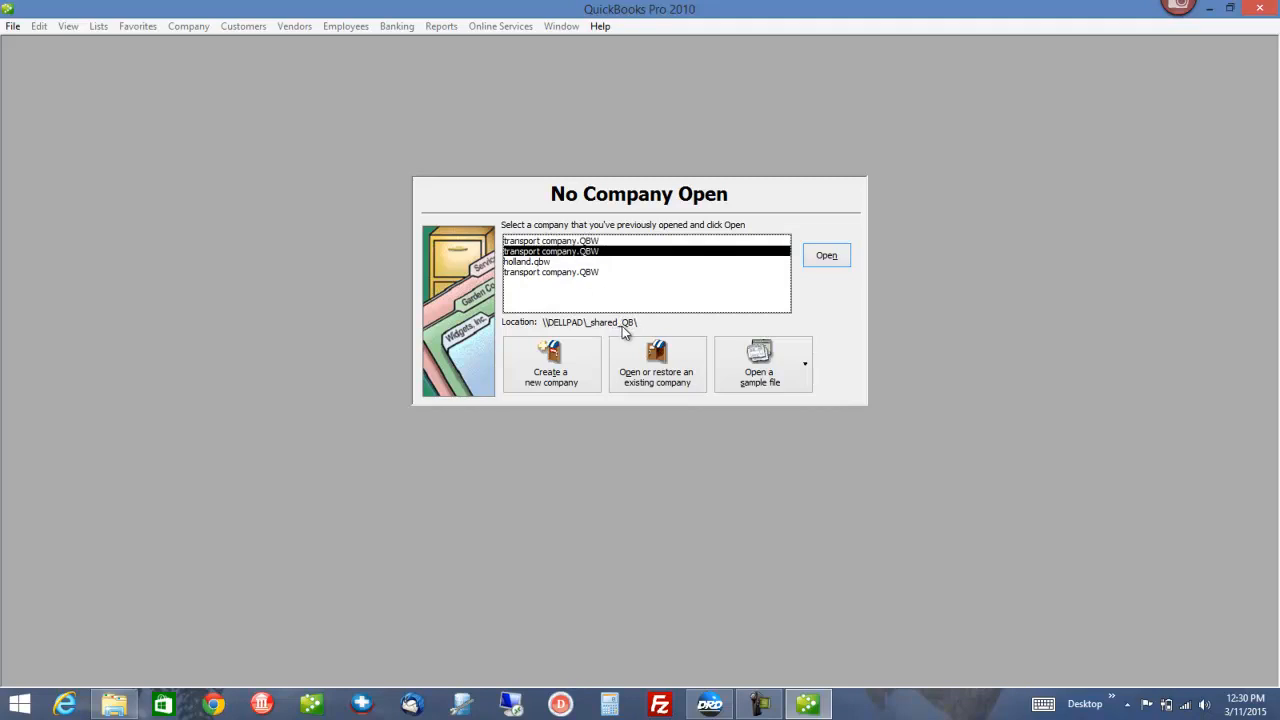
pyautogui.click(534, 274)
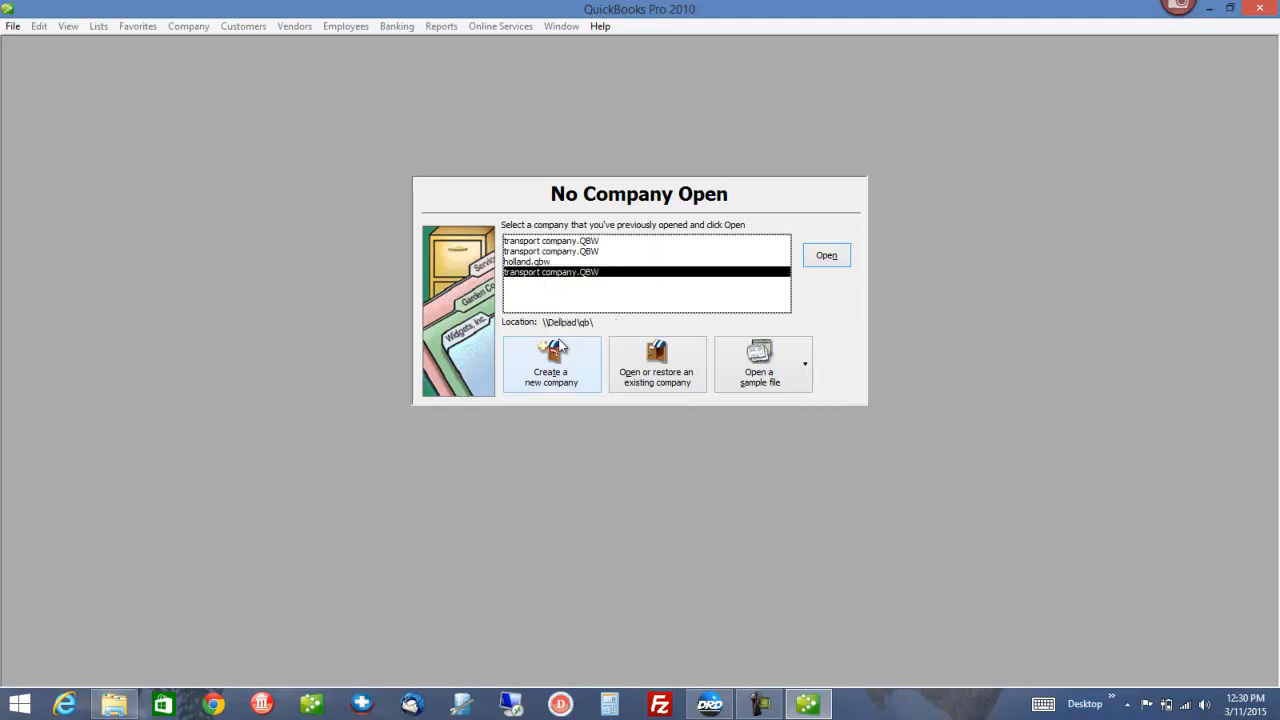
pyautogui.click(577, 243)
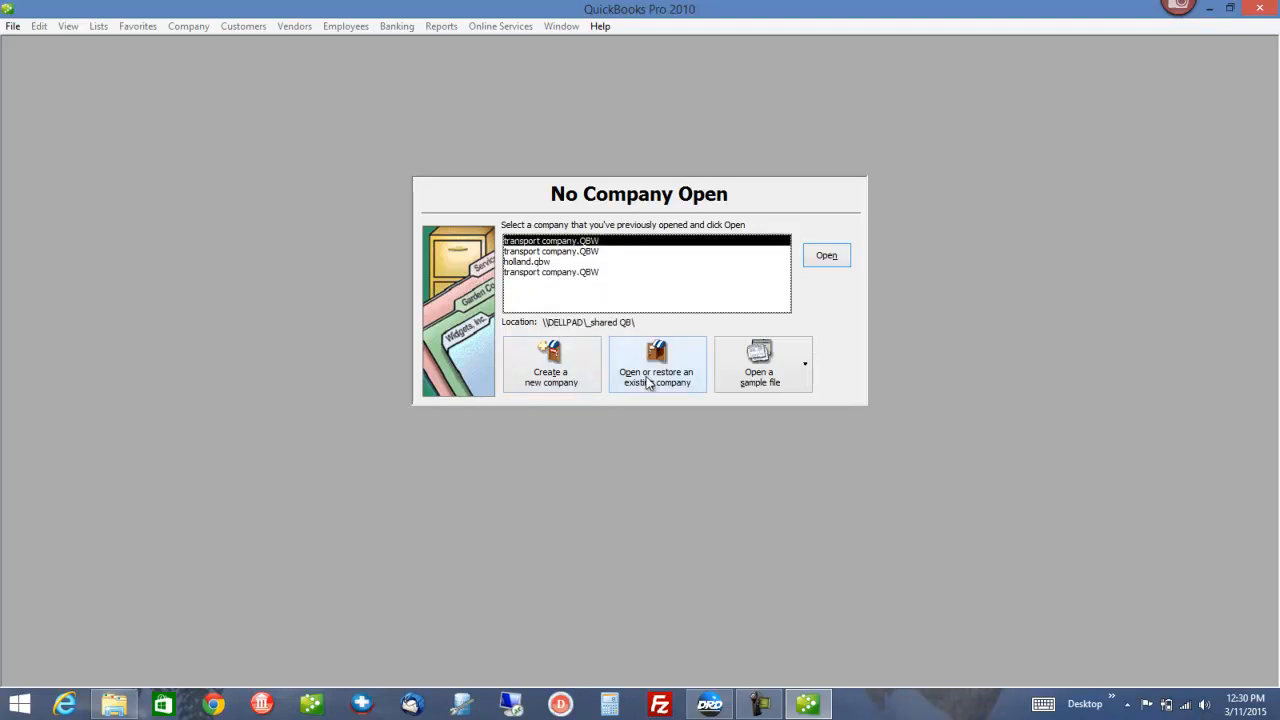
# Open the selected network transport company.QBW and log in with the administrator password
pyautogui.click(838, 260)
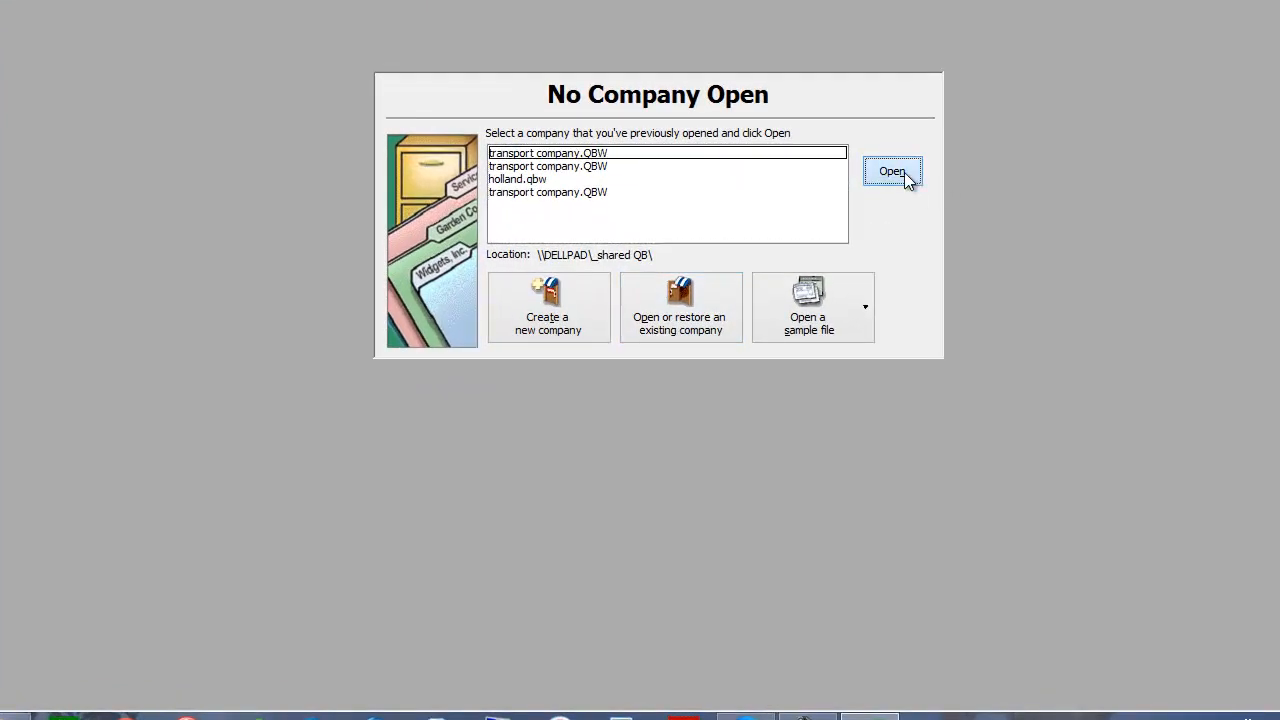
pyautogui.click(905, 176)
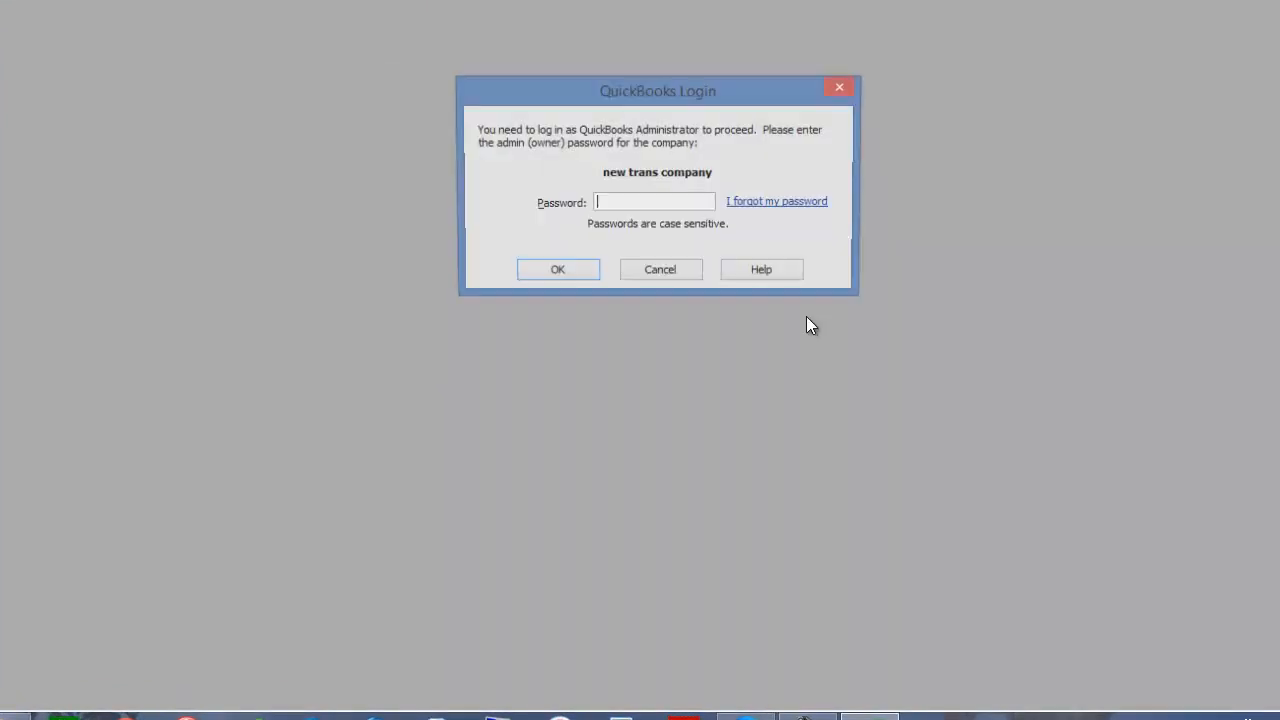
pyautogui.write('****')
pyautogui.press('Return')
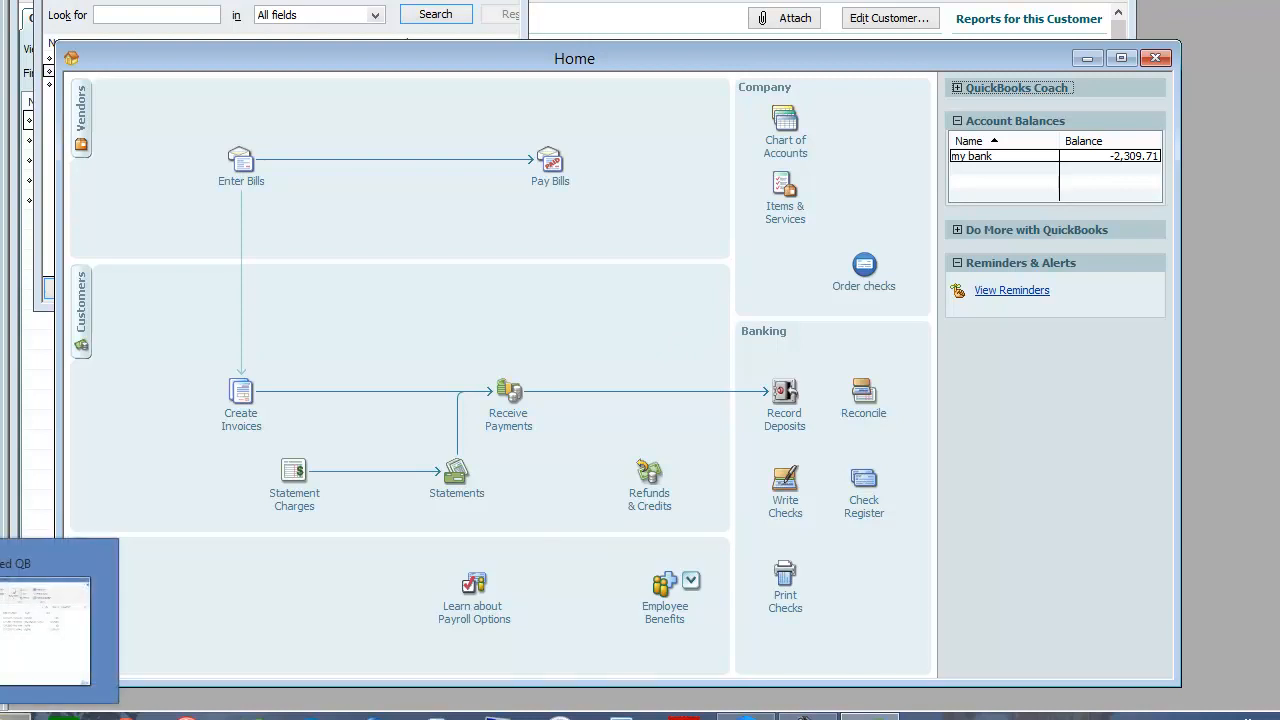
# Bring the _shared QB Explorer window back and expand Users > All Users > Intuit in the folder tree
pyautogui.click(10, 717)
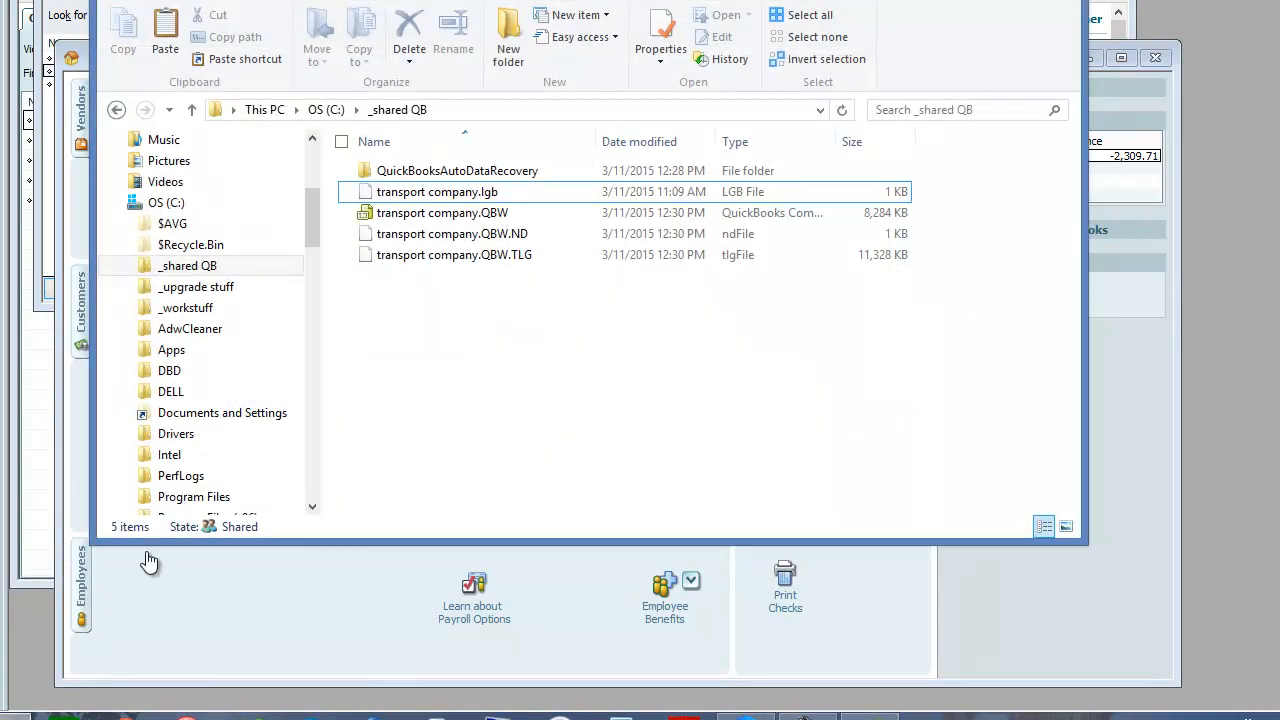
pyautogui.moveTo(313, 238); pyautogui.dragTo(322, 319)
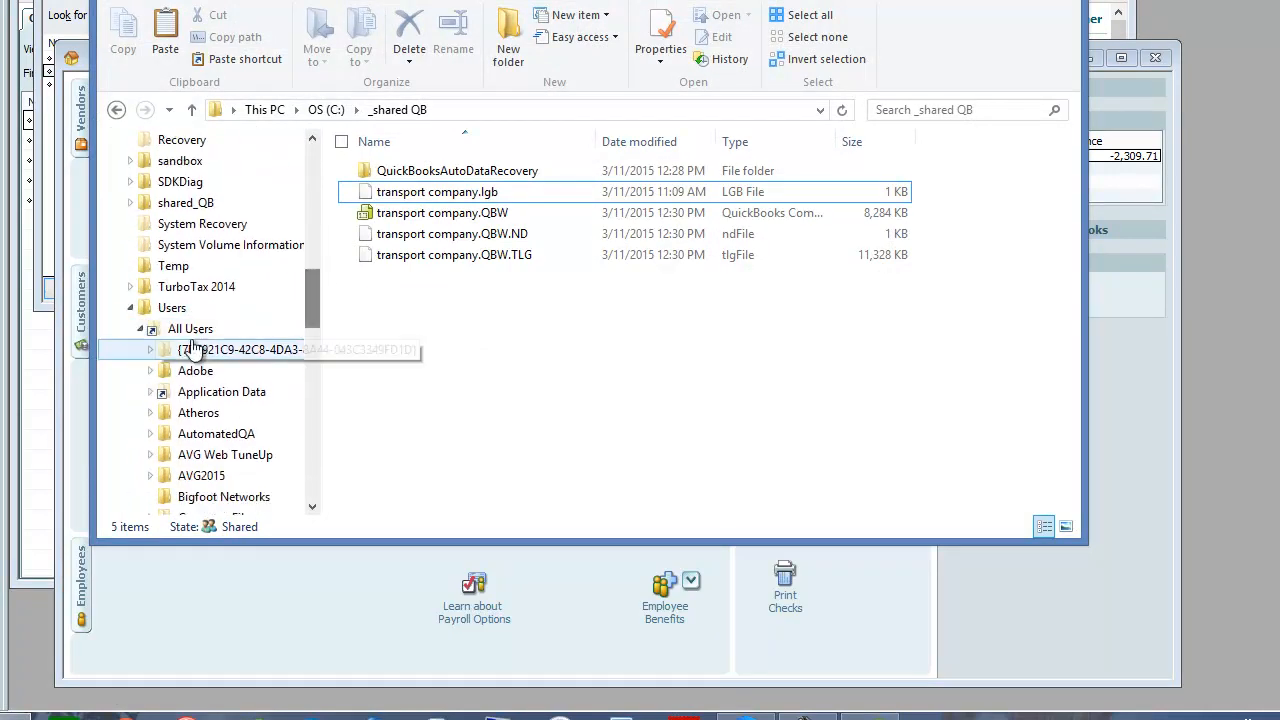
pyautogui.click(139, 330)
pyautogui.click(168, 309)
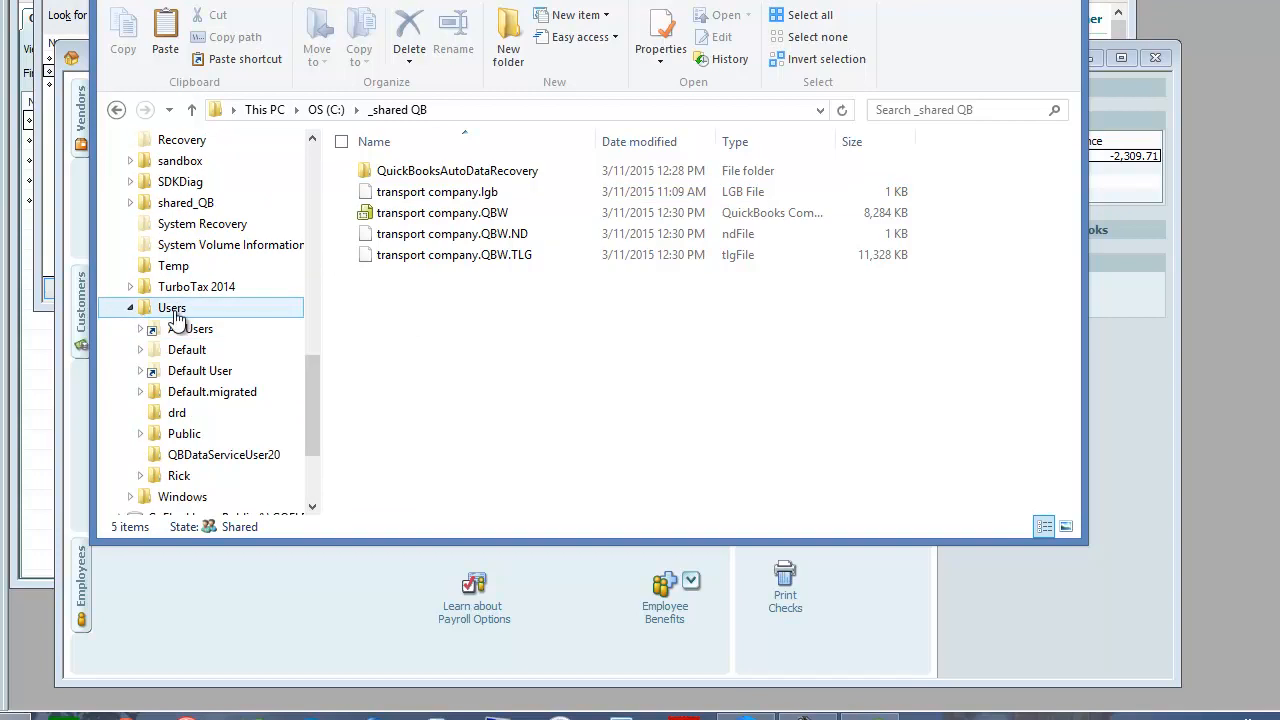
pyautogui.click(130, 309)
pyautogui.click(130, 329)
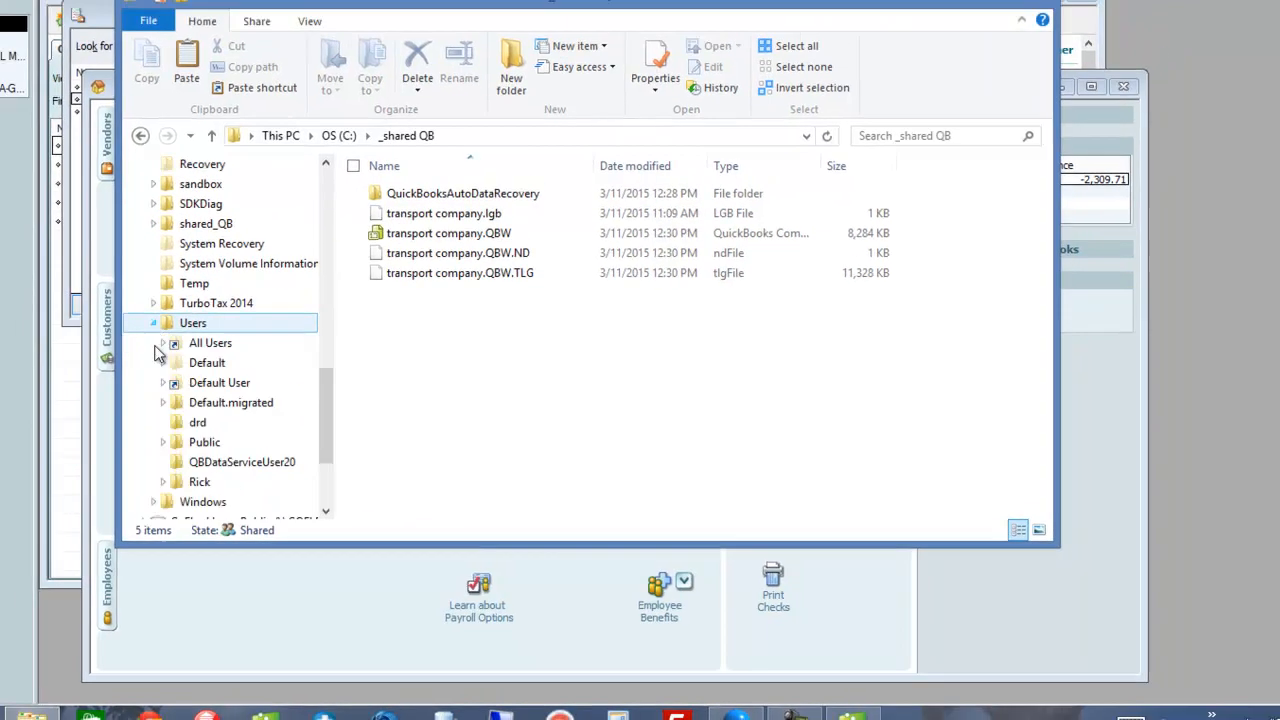
pyautogui.click(226, 382)
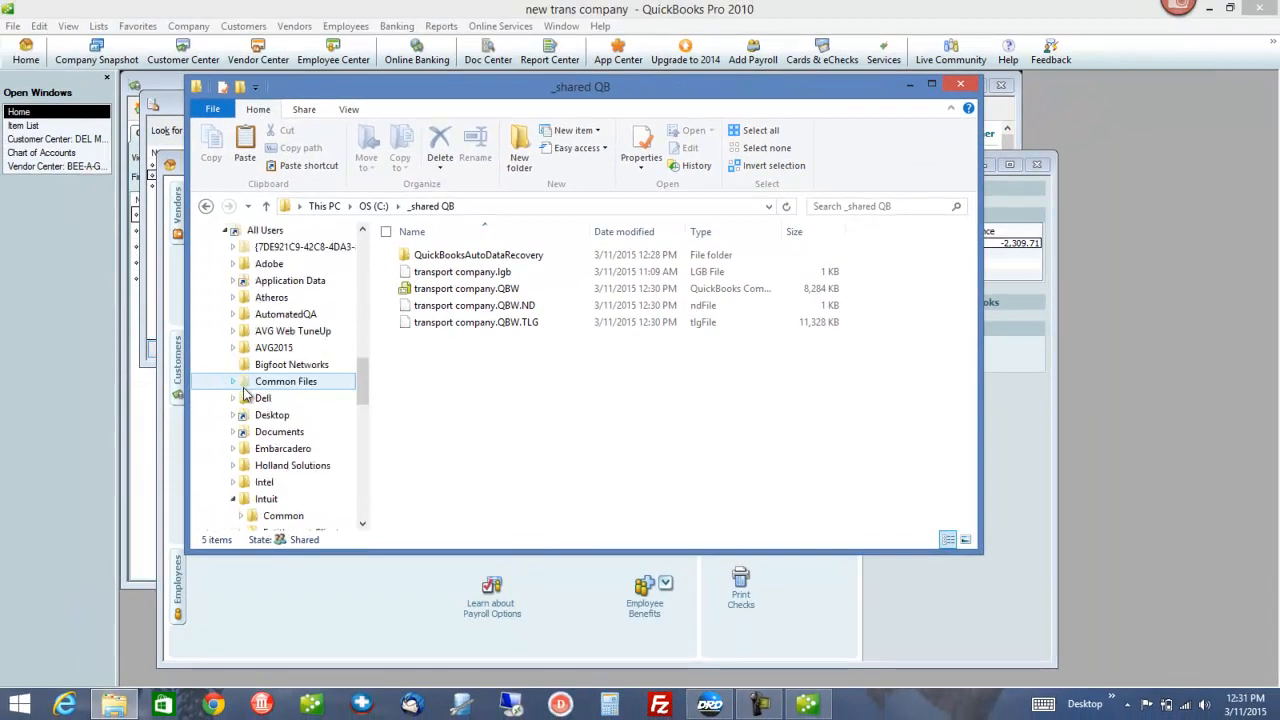
pyautogui.click(233, 499)
pyautogui.scroll(-2, 267, 500)
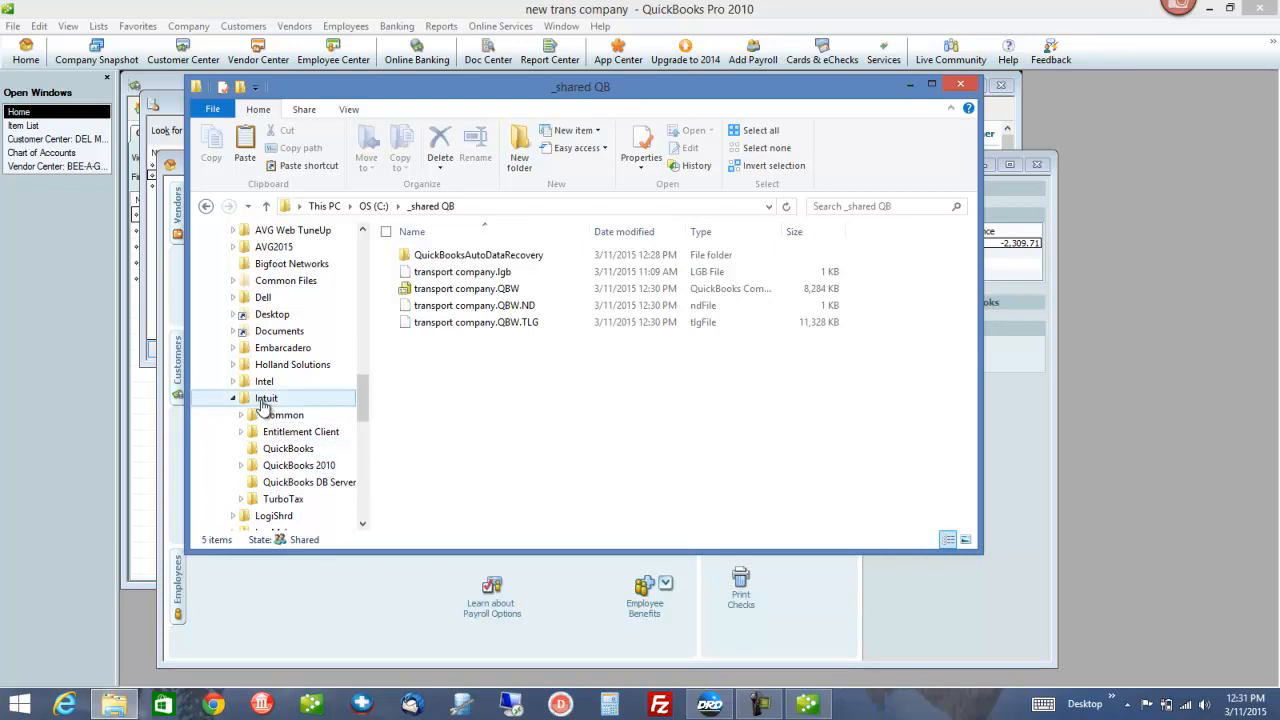
# Share the Intuit folder under All Users with Everyone
pyautogui.rightClick(262, 402)
pyautogui.moveTo(183, 75)
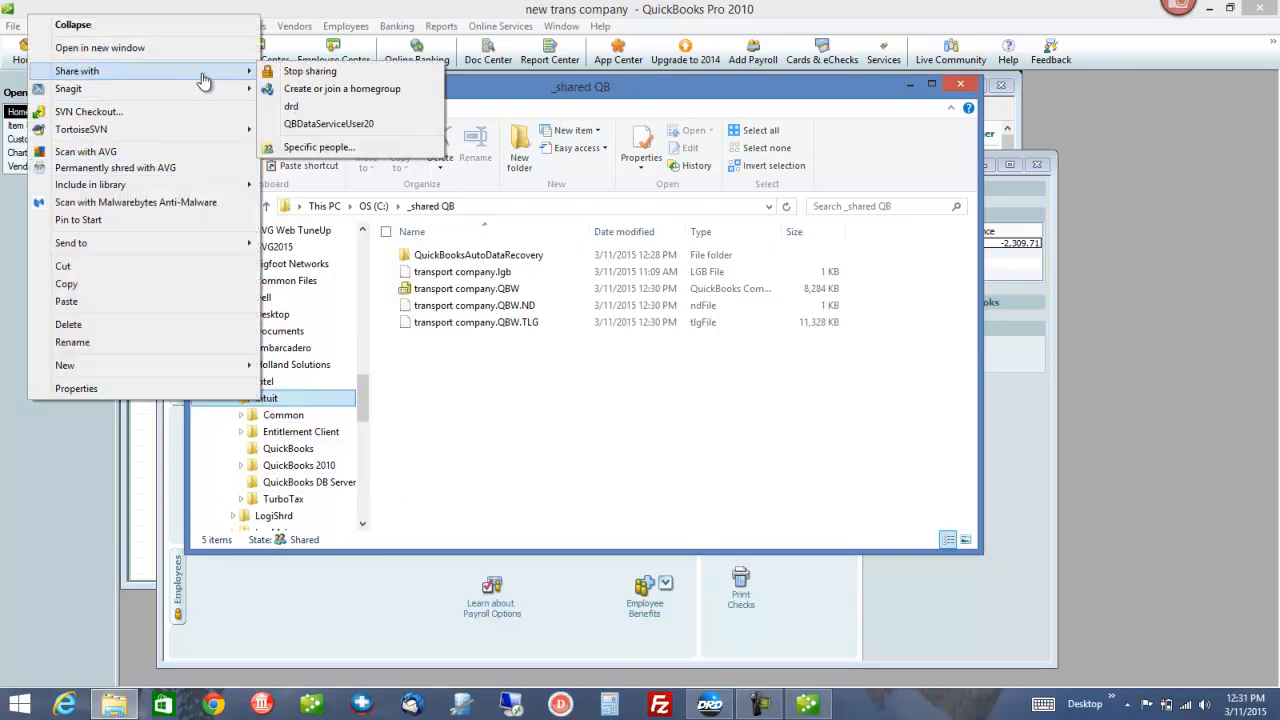
pyautogui.click(318, 147)
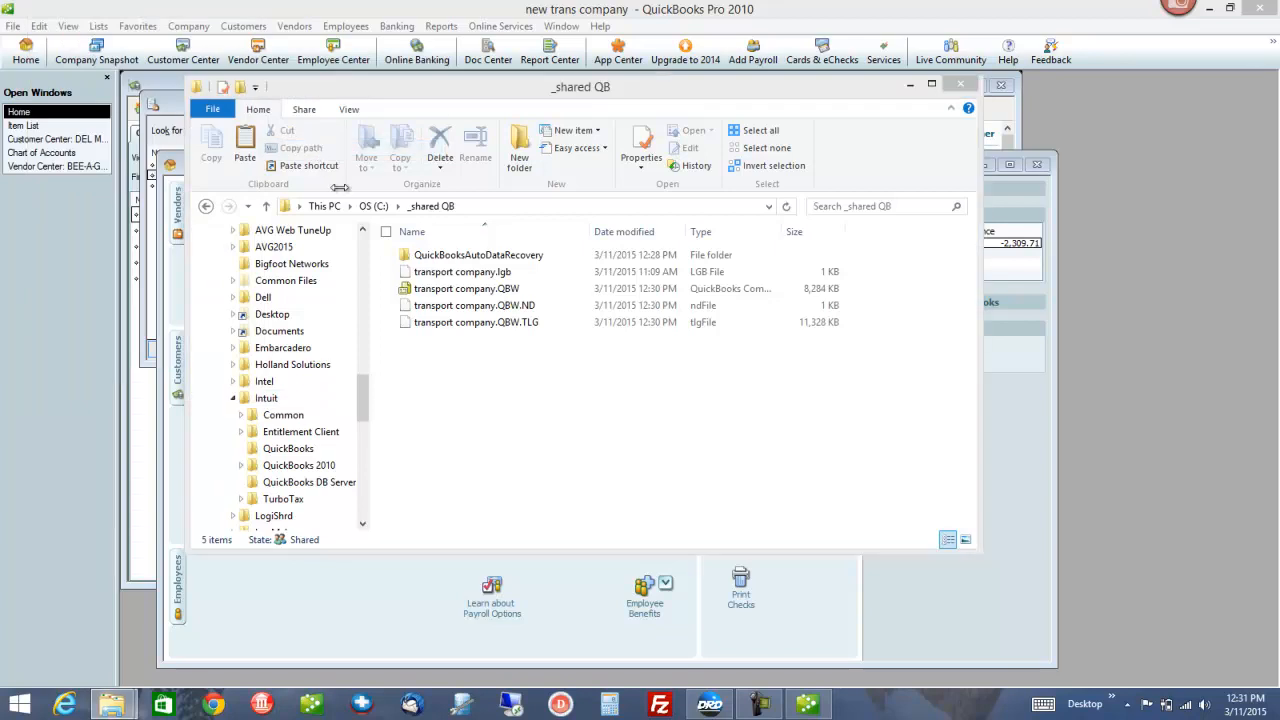
pyautogui.click(756, 311)
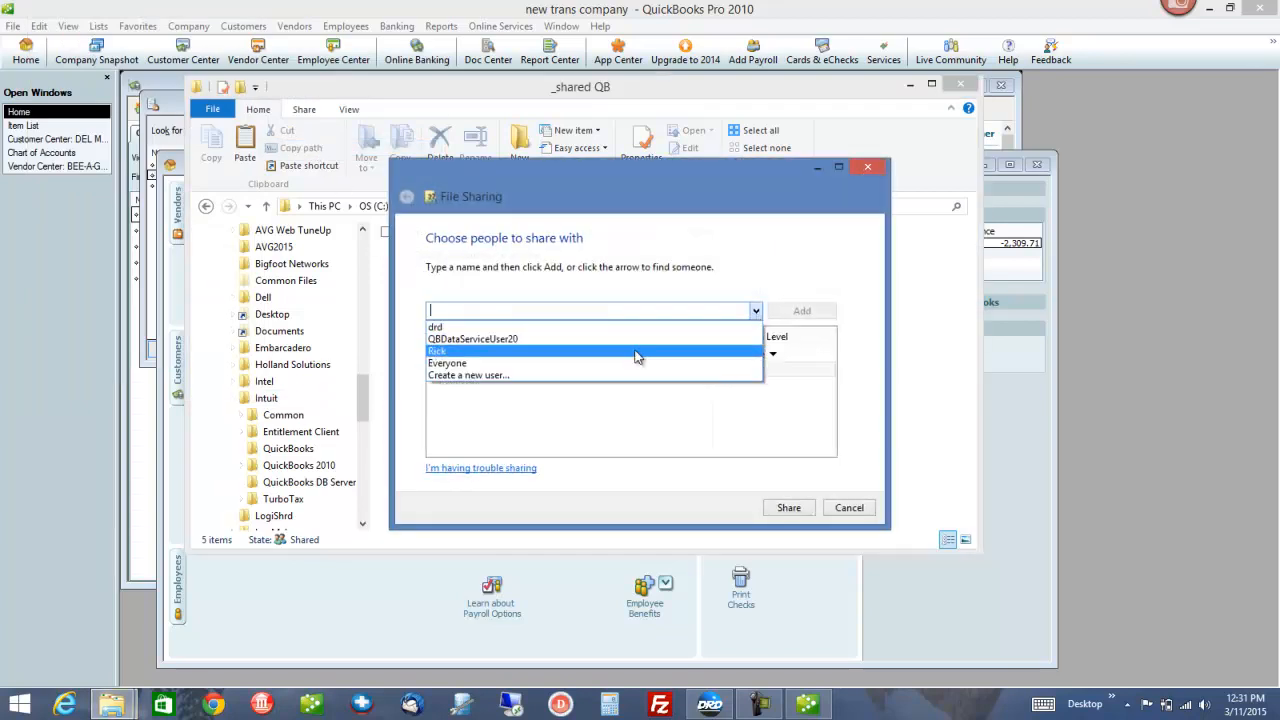
pyautogui.click(581, 366)
pyautogui.click(786, 506)
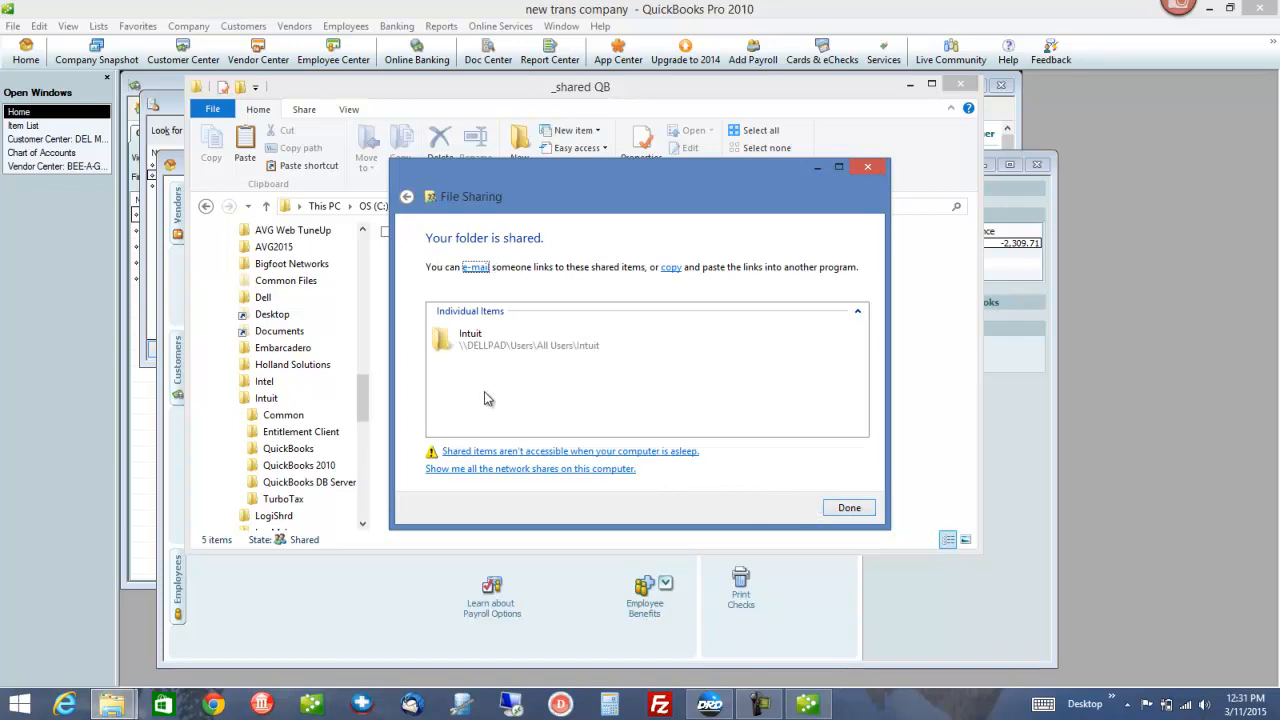
pyautogui.click(849, 507)
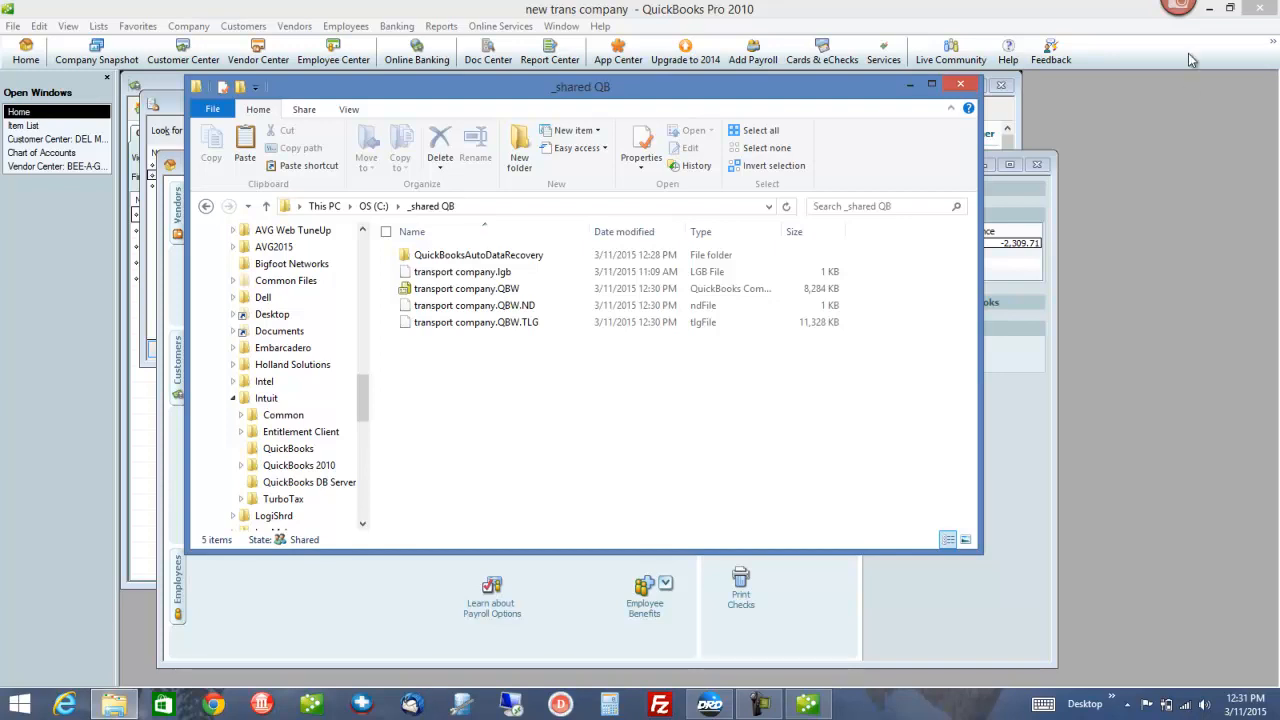
# Close the current QuickBooks company and start opening a regular company file
pyautogui.click(910, 86)
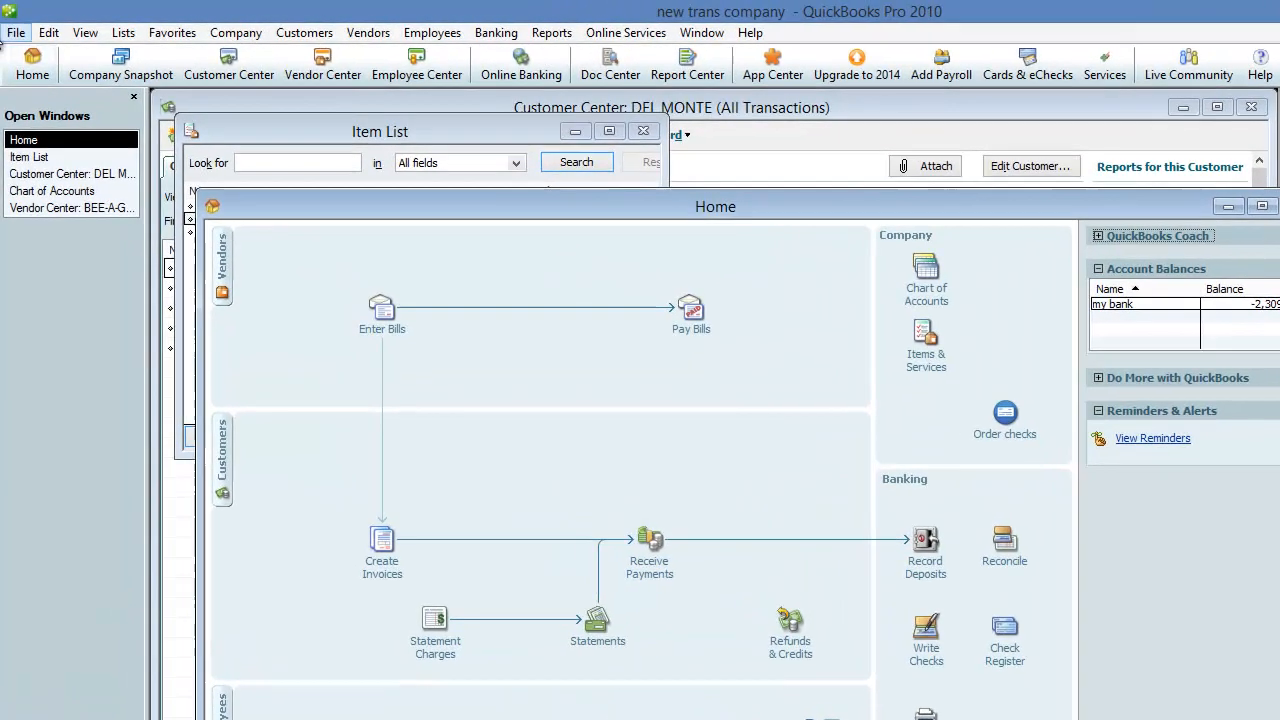
pyautogui.click(16, 32)
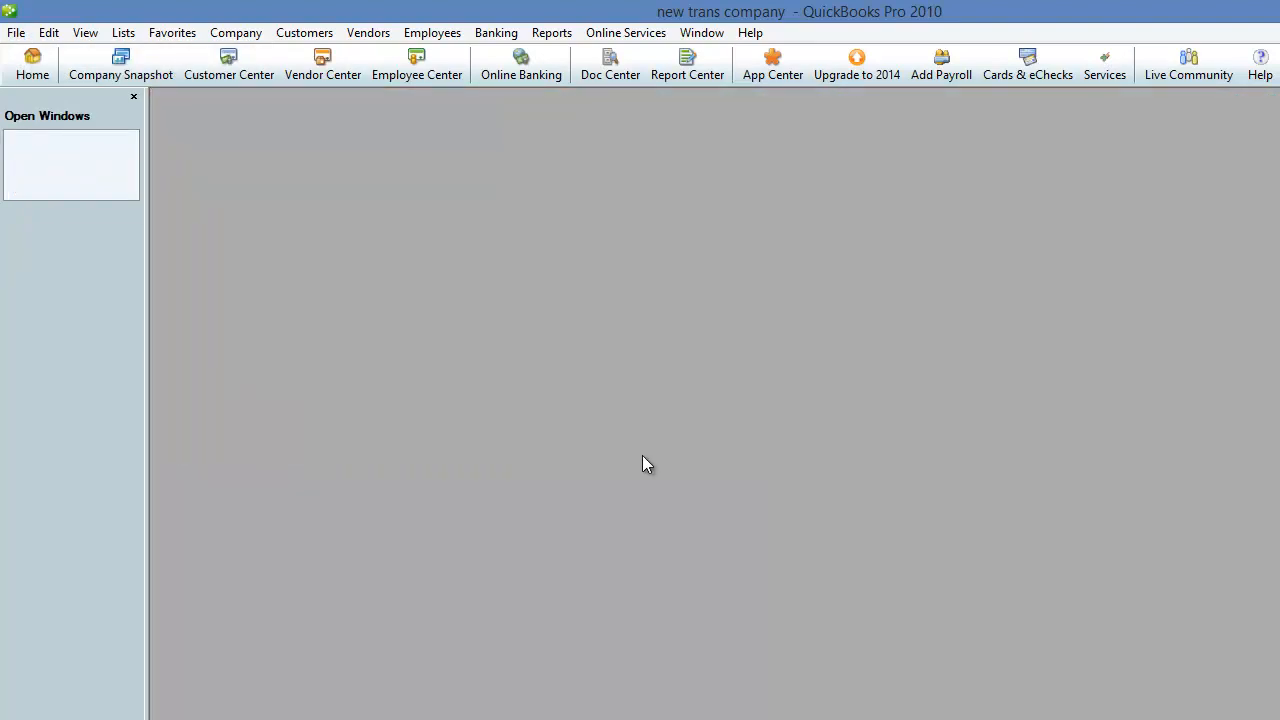
pyautogui.click(693, 396)
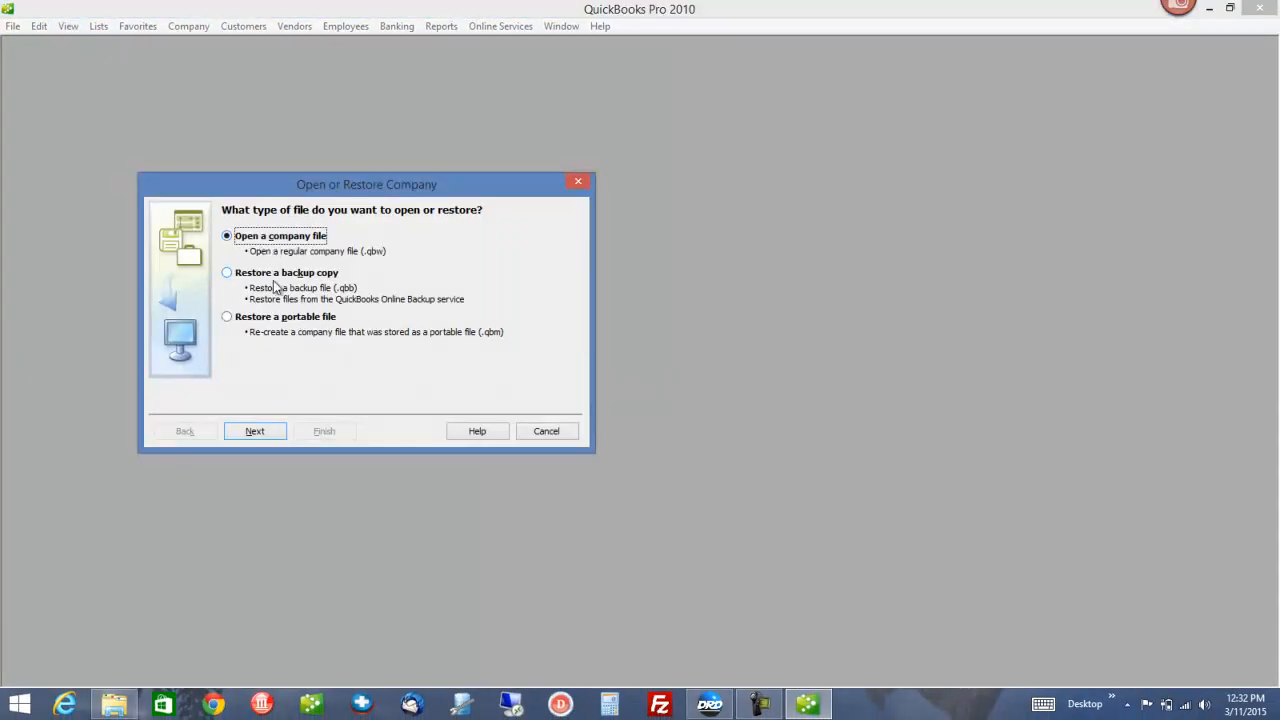
pyautogui.click(266, 432)
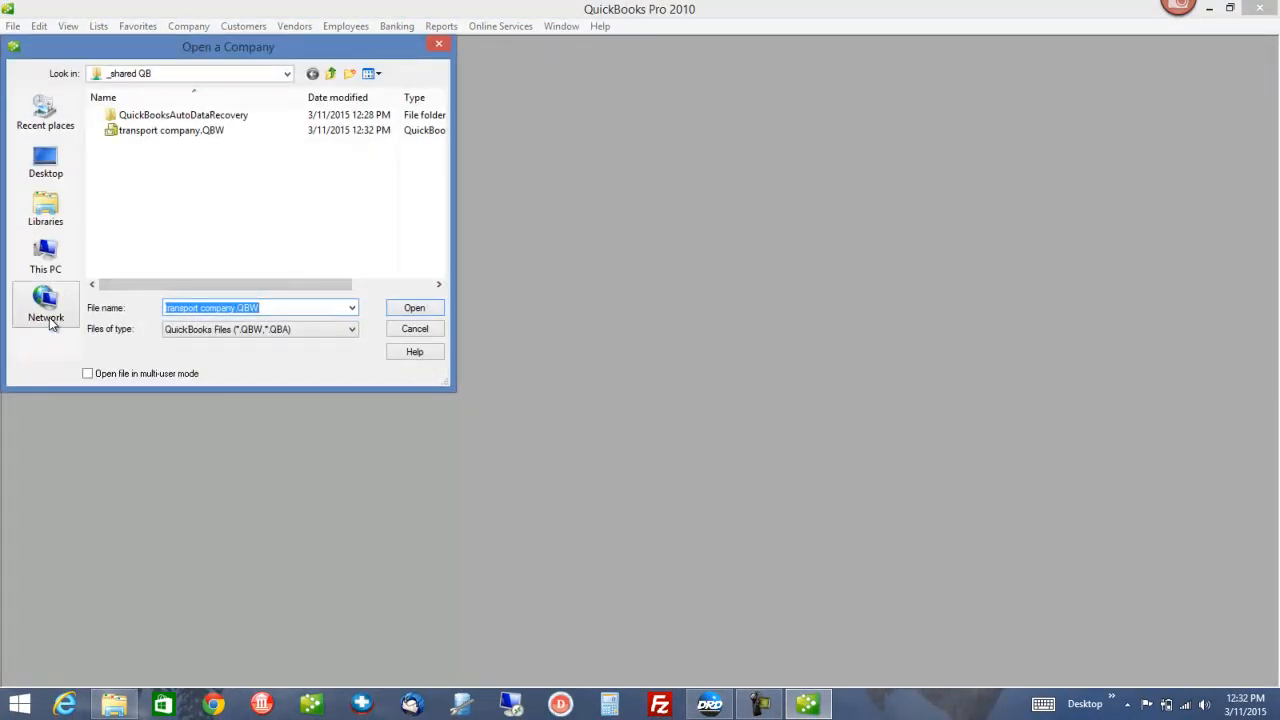
# Open transport company.QBW from DELLPAD's _shared QB folder and log in with the admin password
pyautogui.click(50, 320)
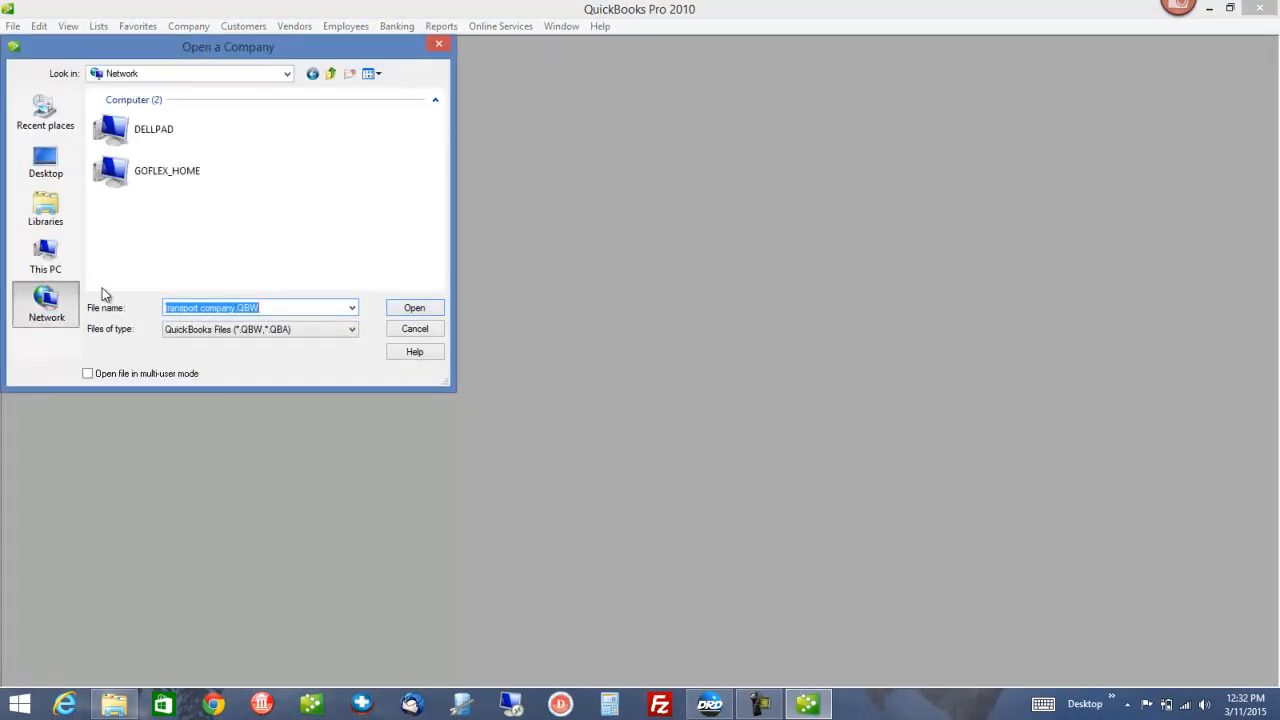
pyautogui.doubleClick(153, 134)
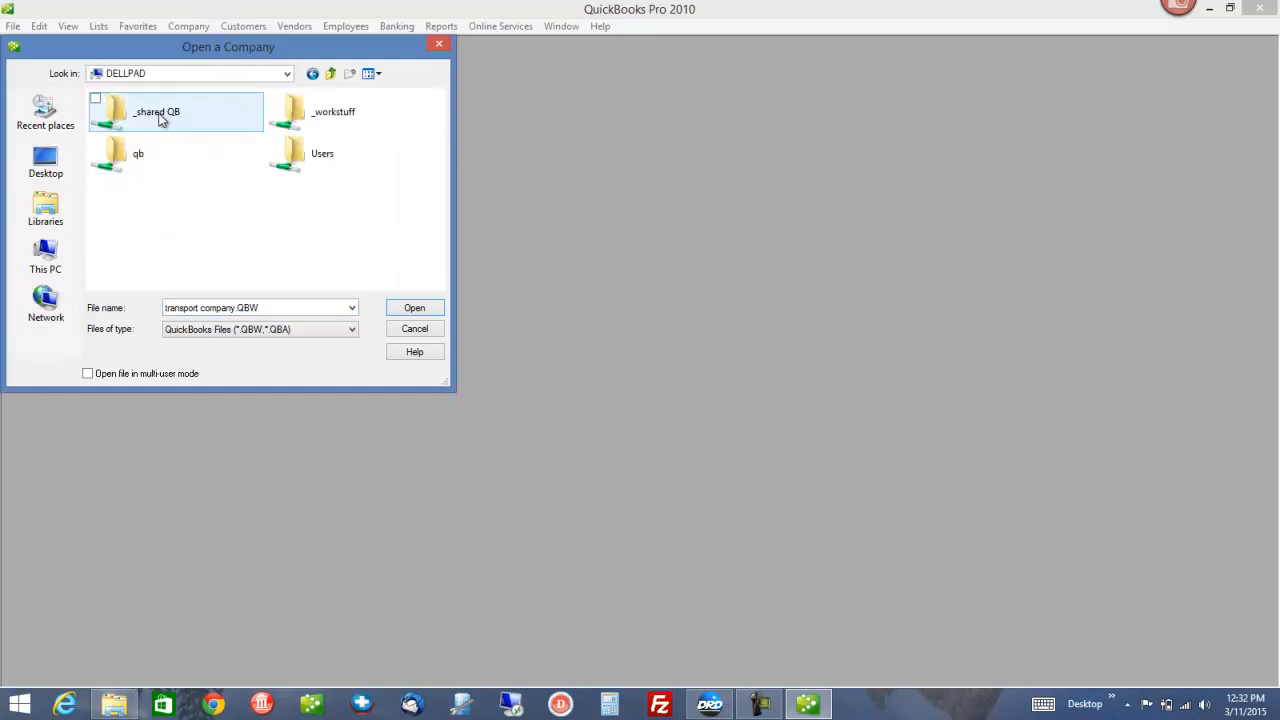
pyautogui.doubleClick(158, 113)
pyautogui.click(172, 131)
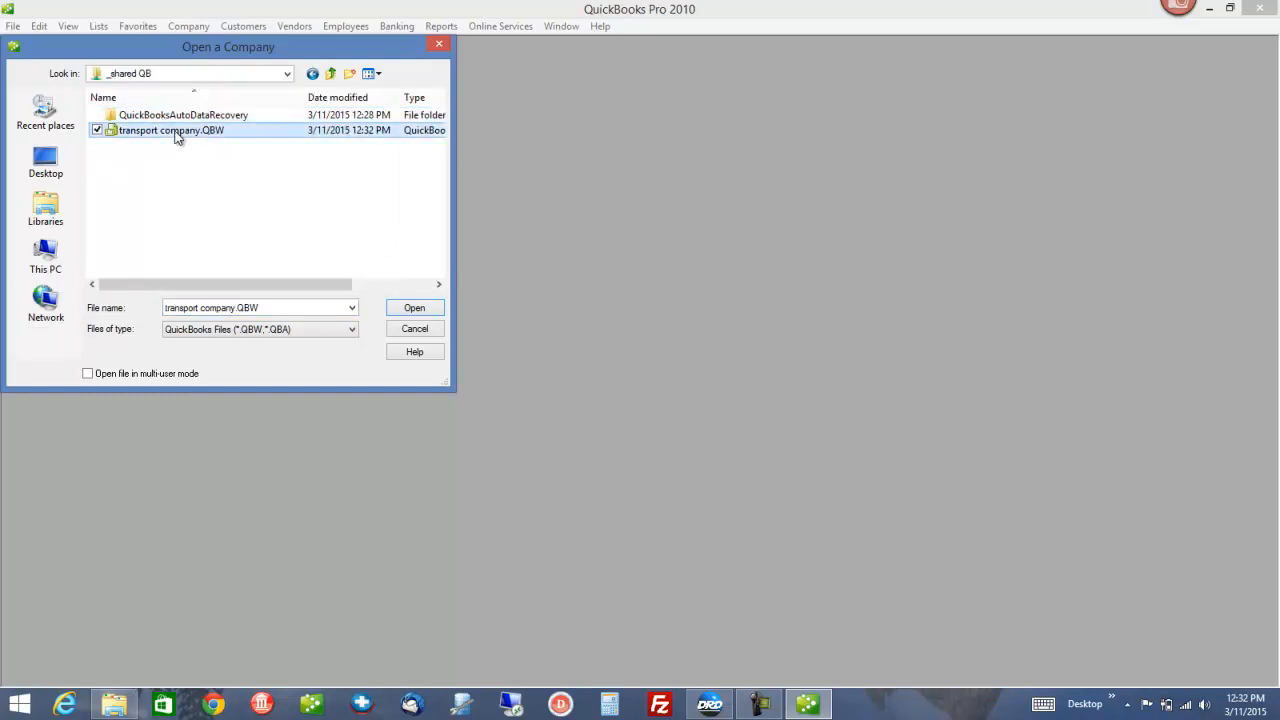
pyautogui.click(414, 308)
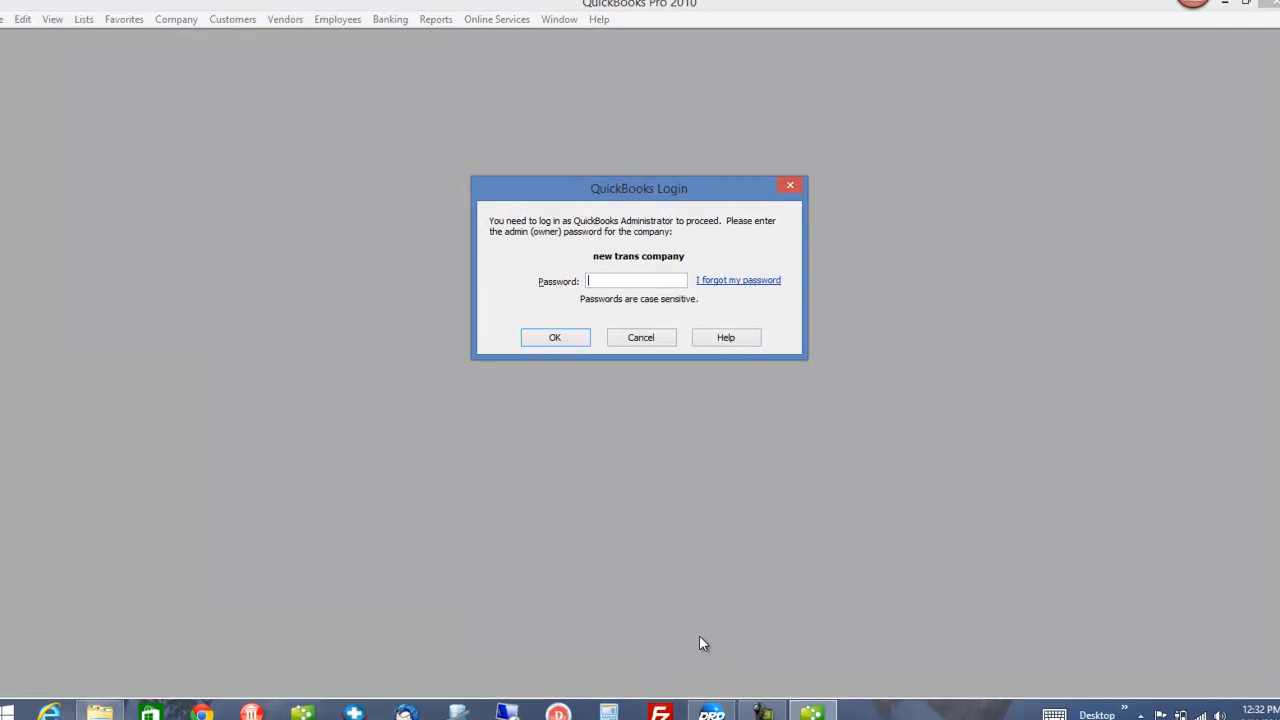
pyautogui.write('****')
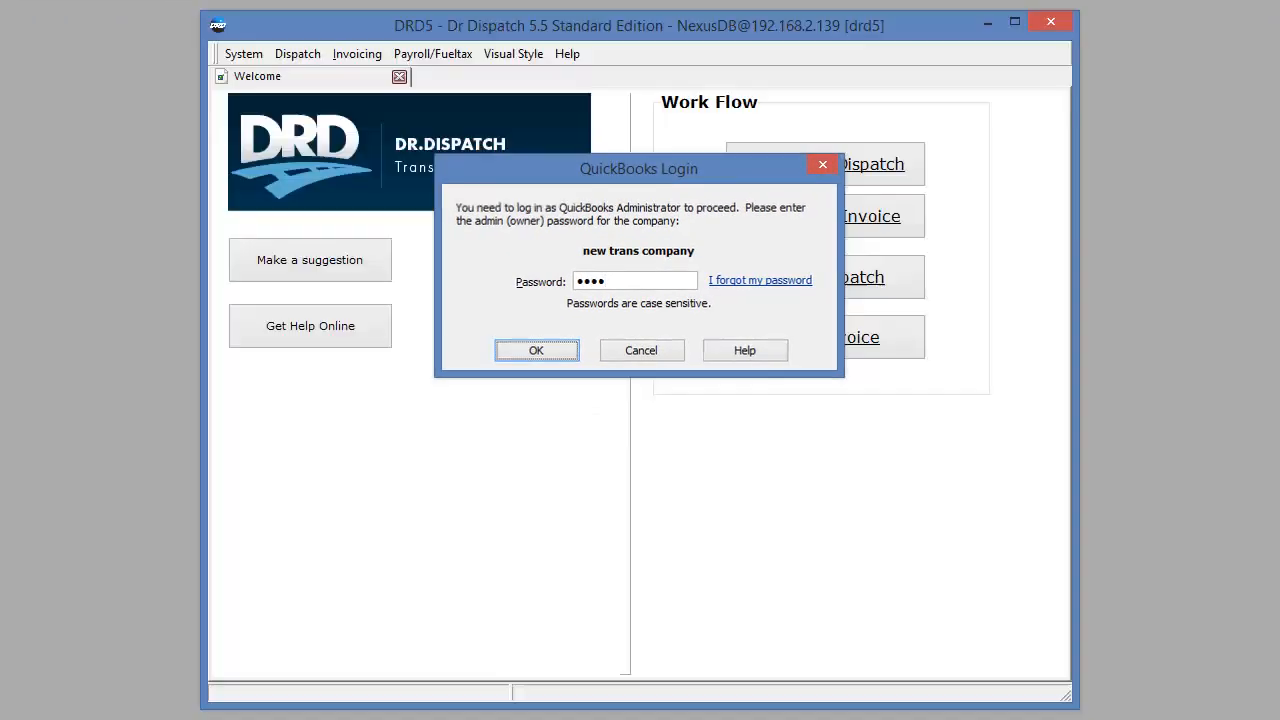
pyautogui.press('Return')
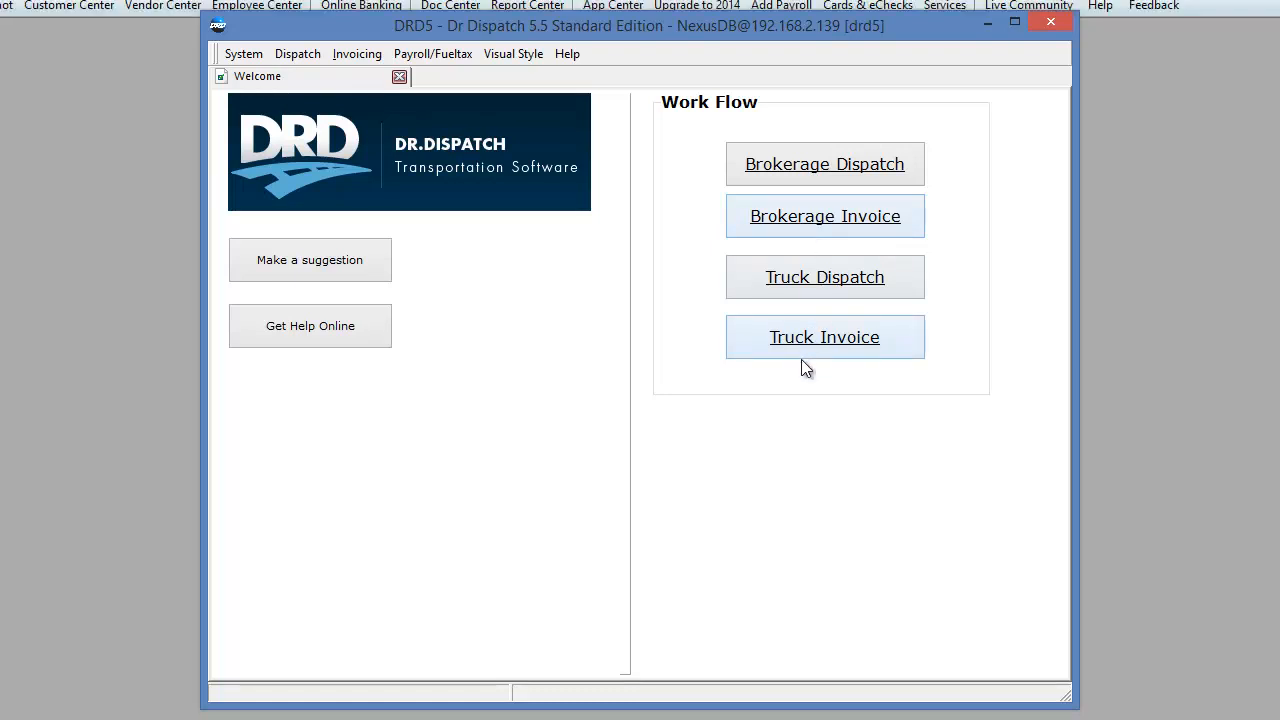
pyautogui.click(807, 219)
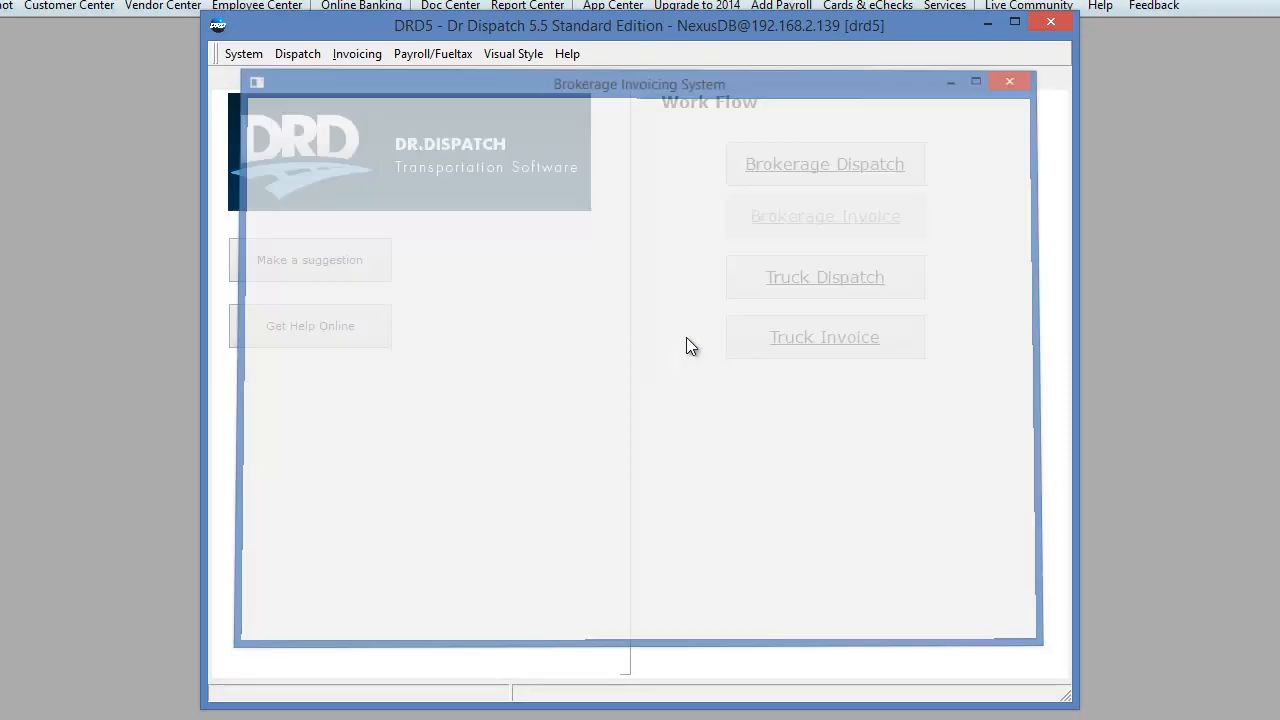
pyautogui.click(628, 303)
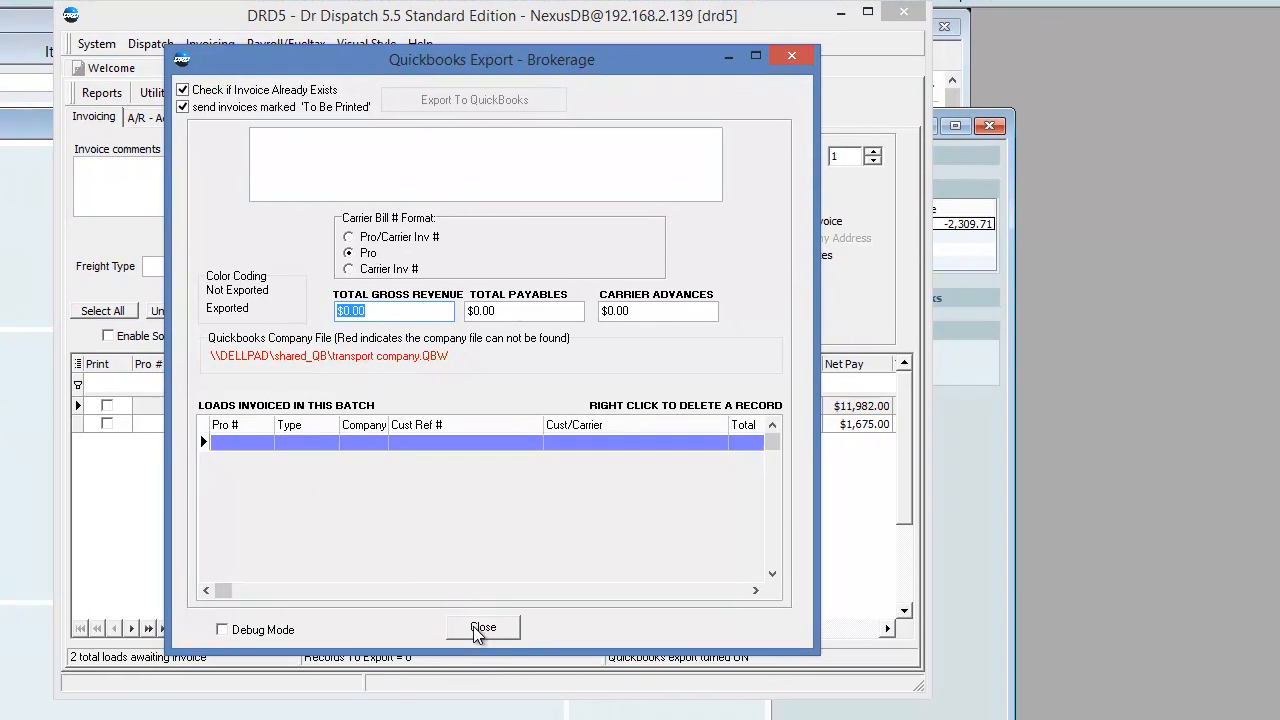
pyautogui.click(624, 639)
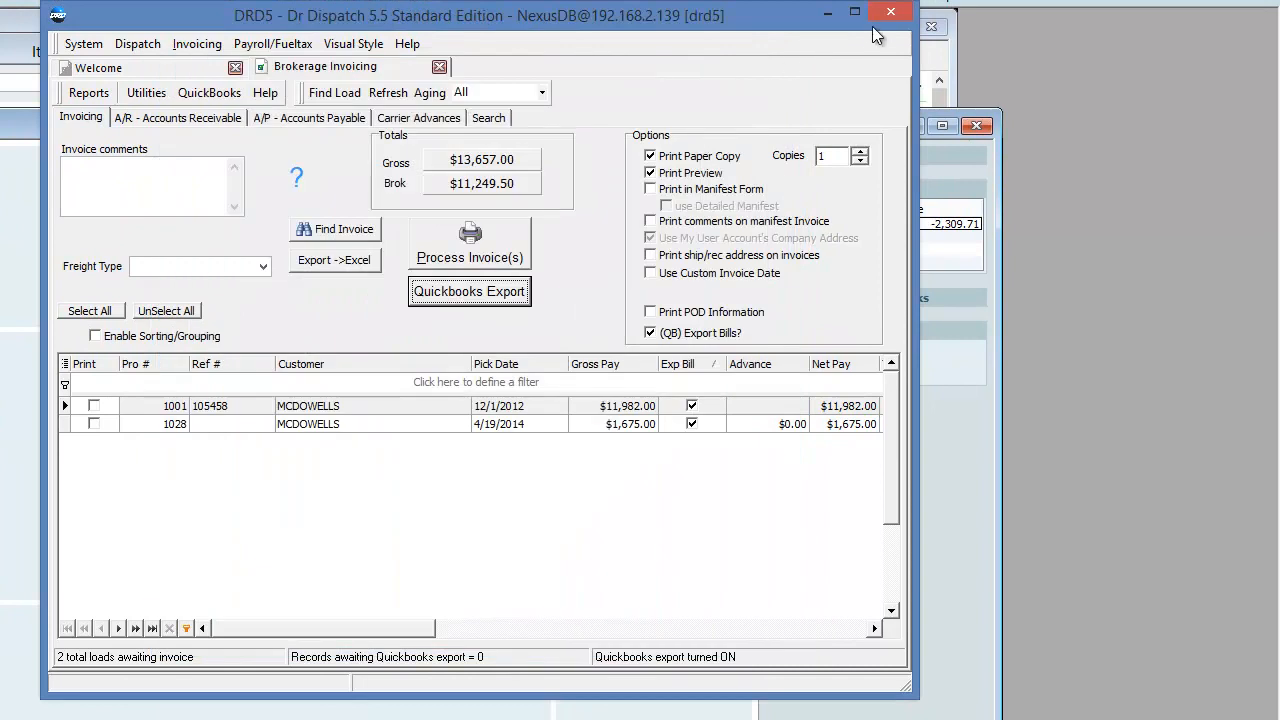
pyautogui.click(891, 11)
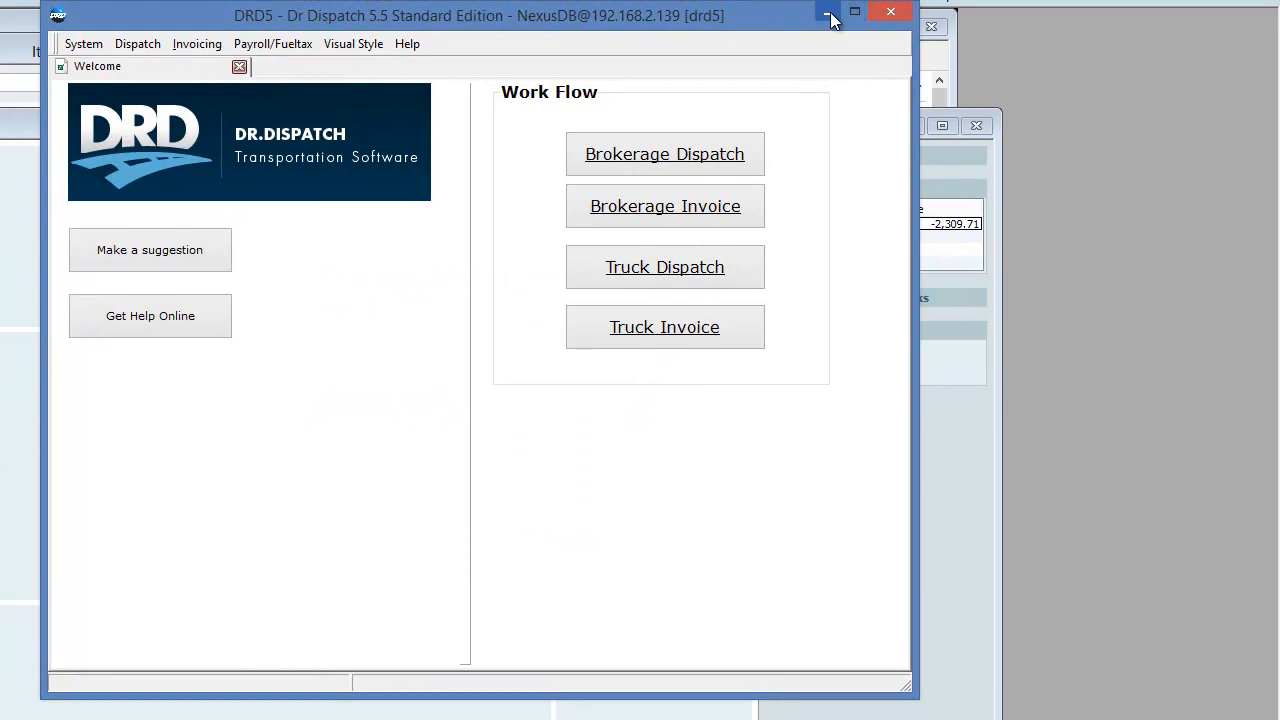
# Open Dr Dispatch's QuickBooks Setup from System > Setup and select the Brokerage file path
pyautogui.click(833, 12)
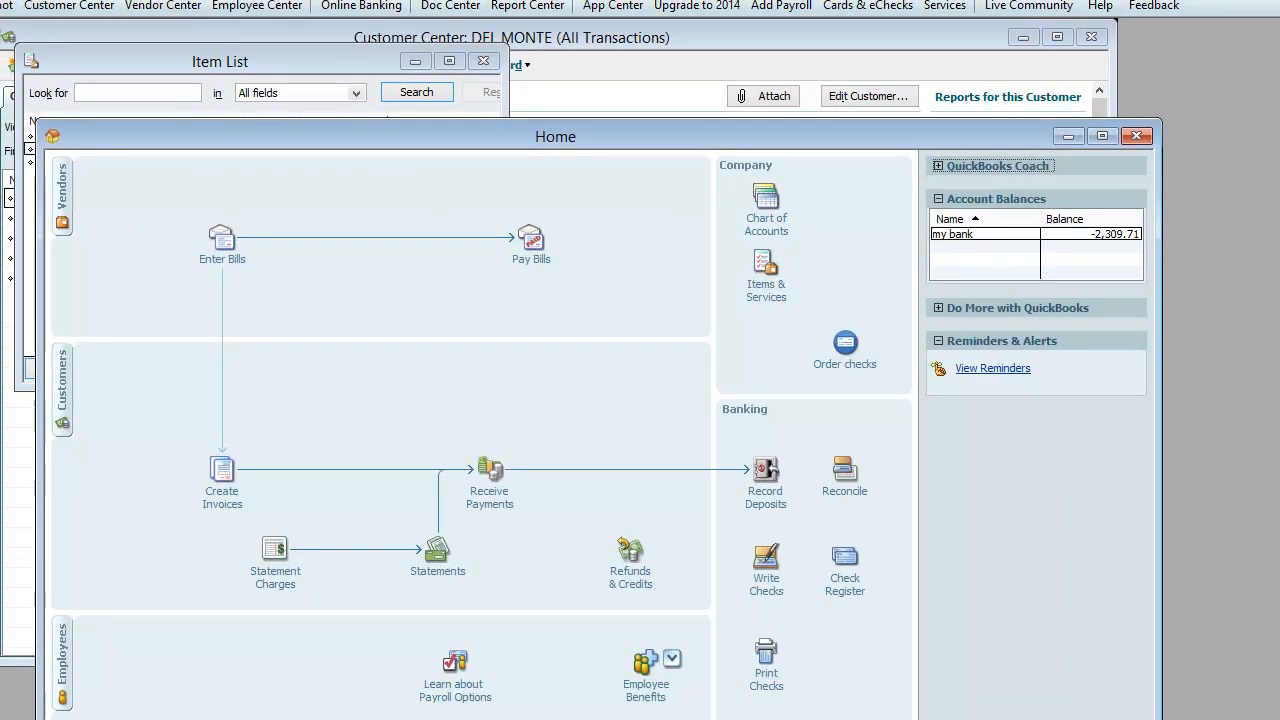
pyautogui.click(110, 718)
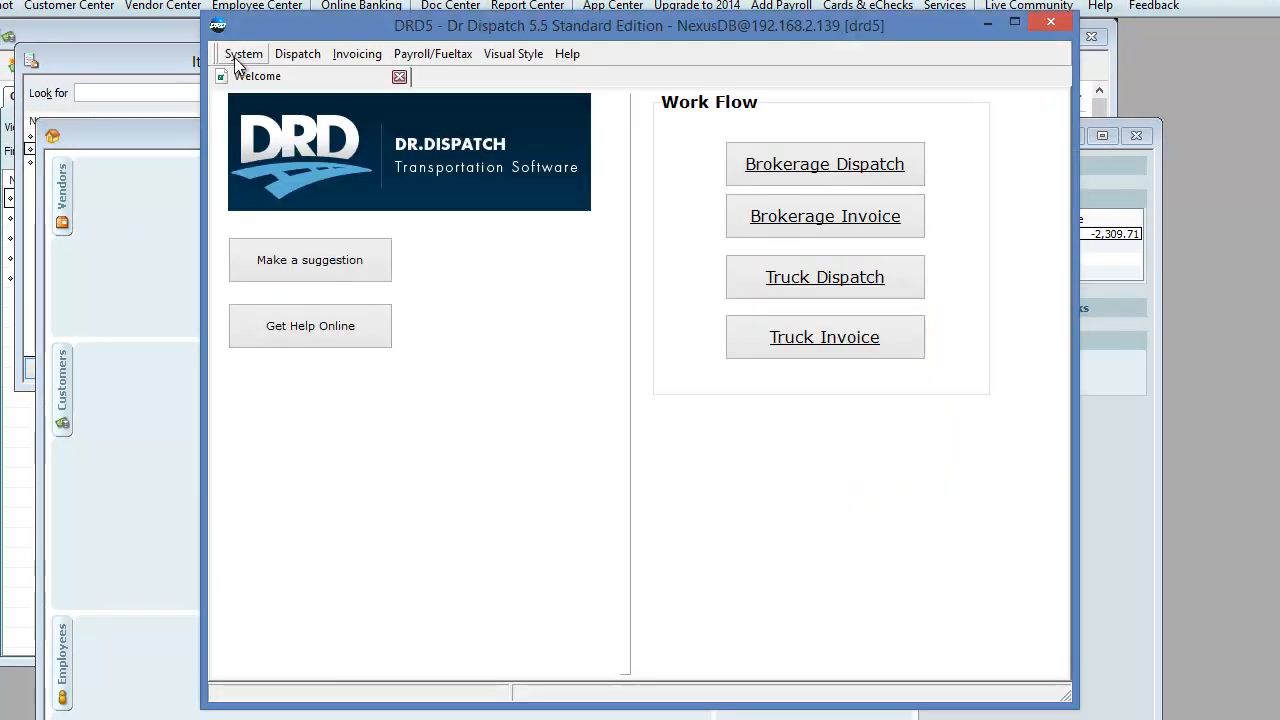
pyautogui.click(240, 54)
pyautogui.click(240, 78)
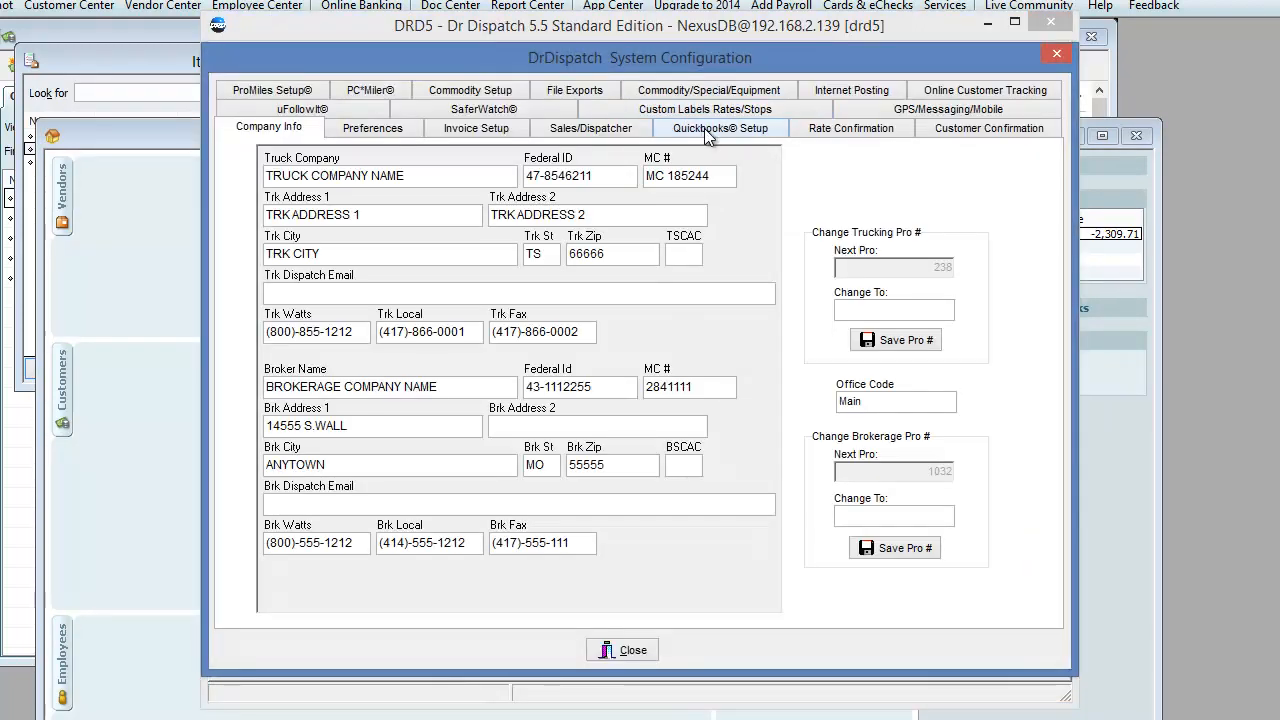
pyautogui.click(705, 128)
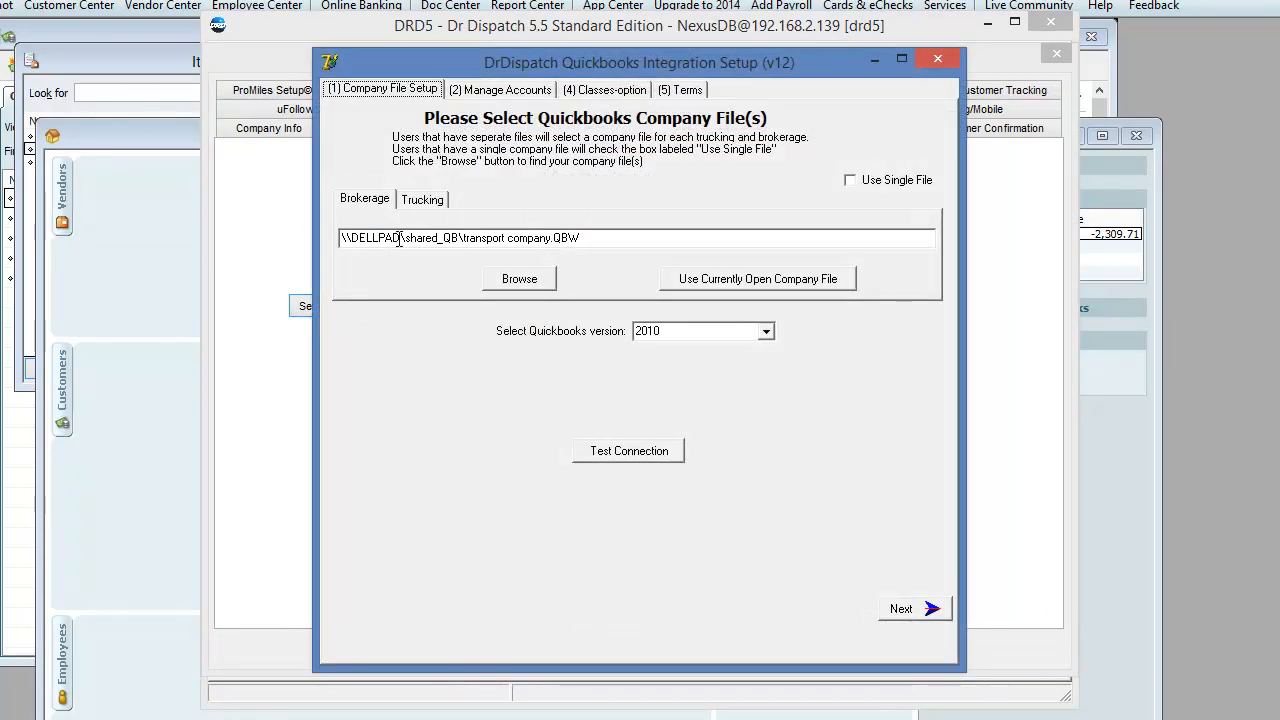
pyautogui.moveTo(343, 240); pyautogui.dragTo(352, 240)
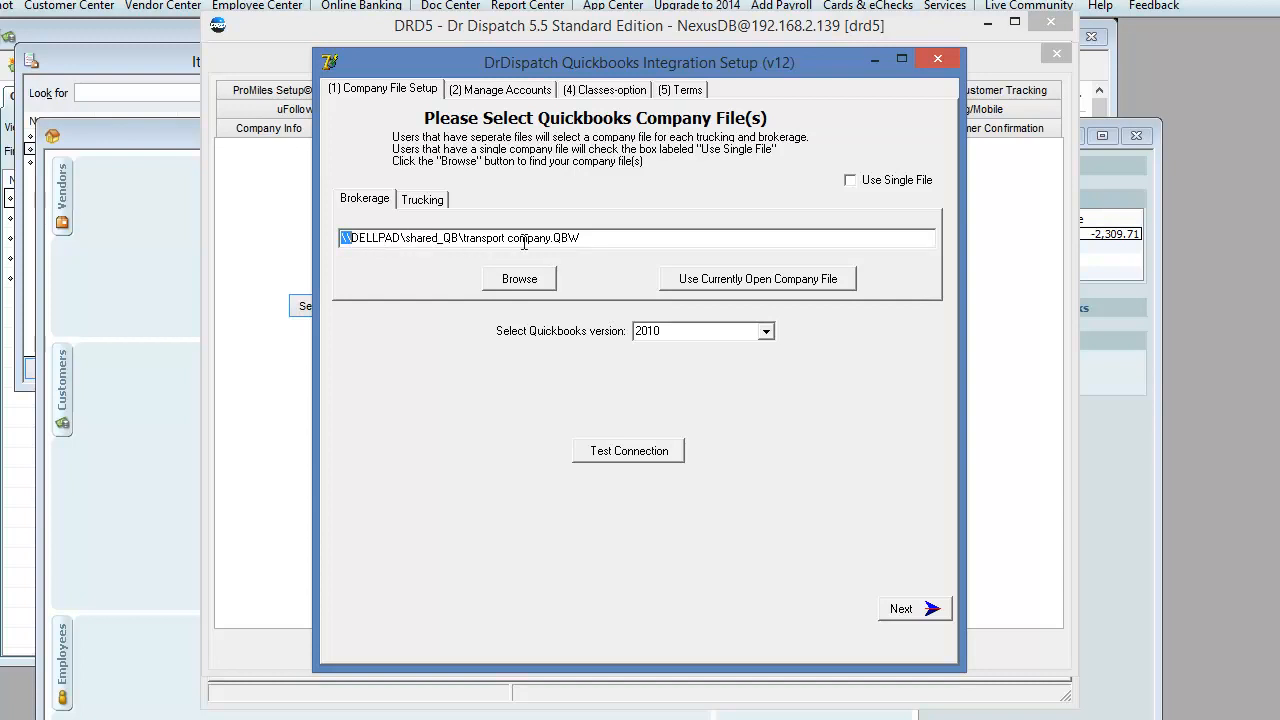
pyautogui.moveTo(600, 238); pyautogui.dragTo(114, 254)
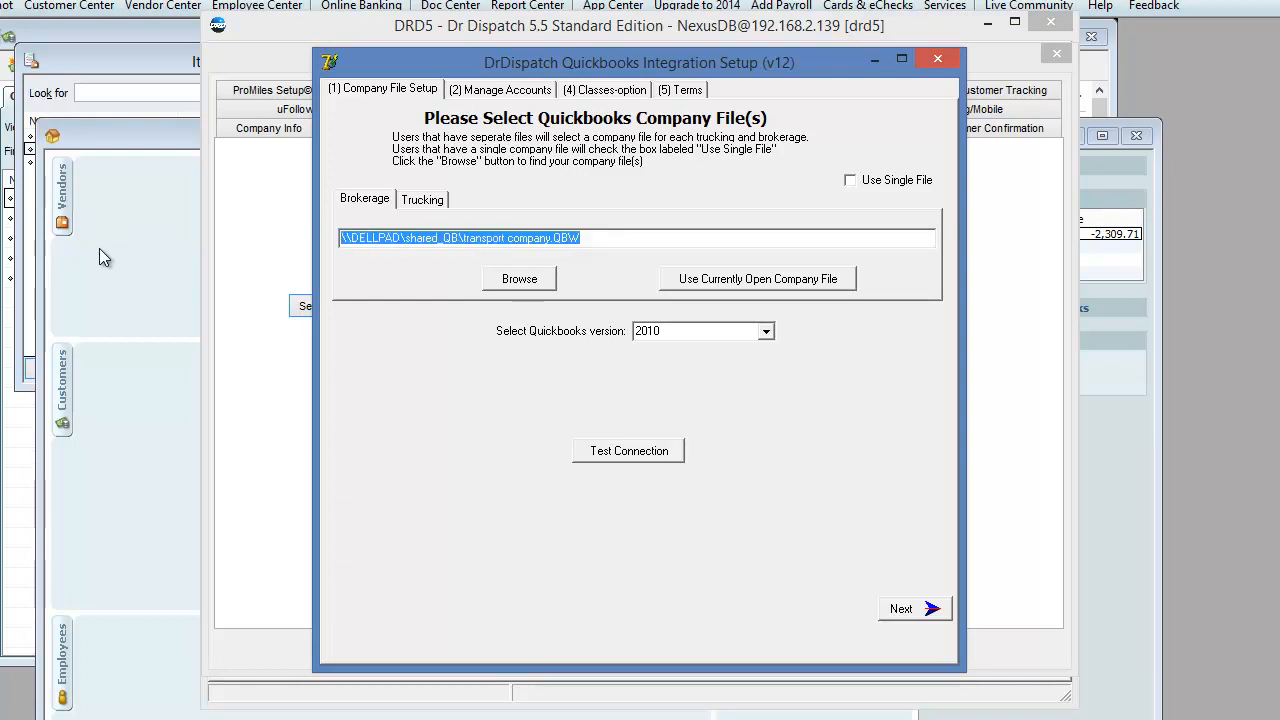
# Link both Brokerage and Trucking to the currently open company file, then close the setup
pyautogui.click(362, 204)
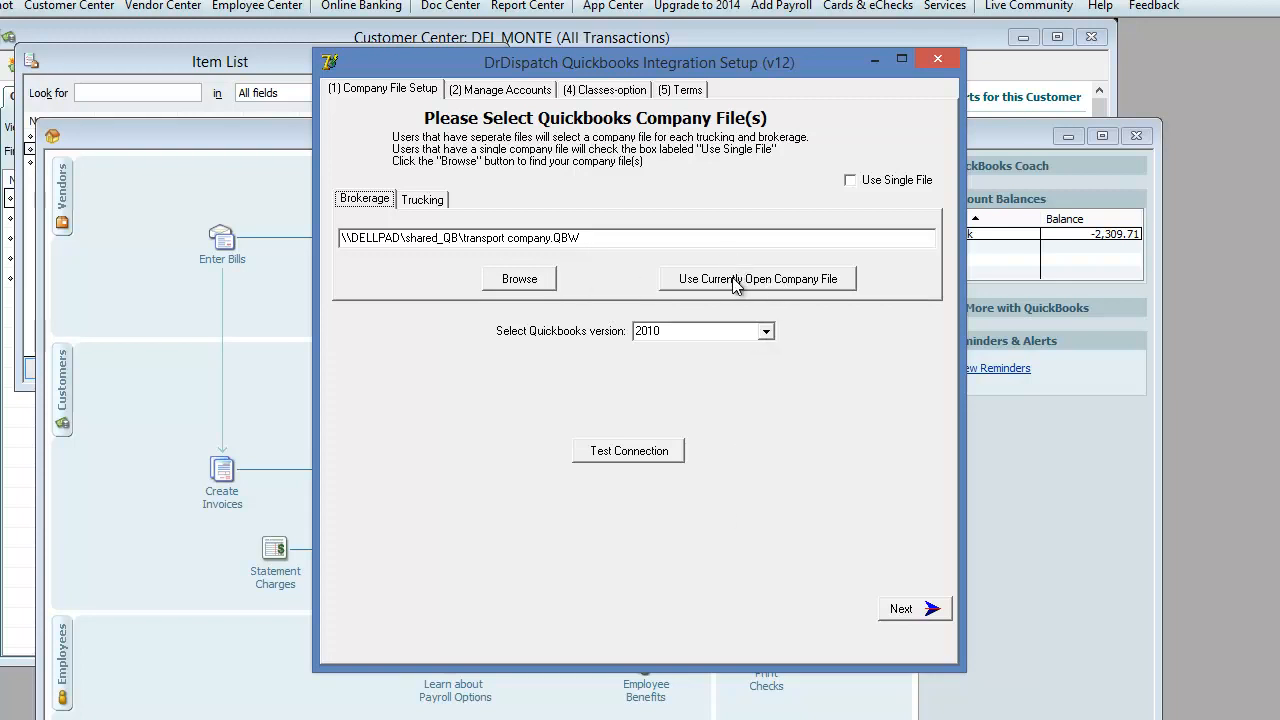
pyautogui.click(735, 283)
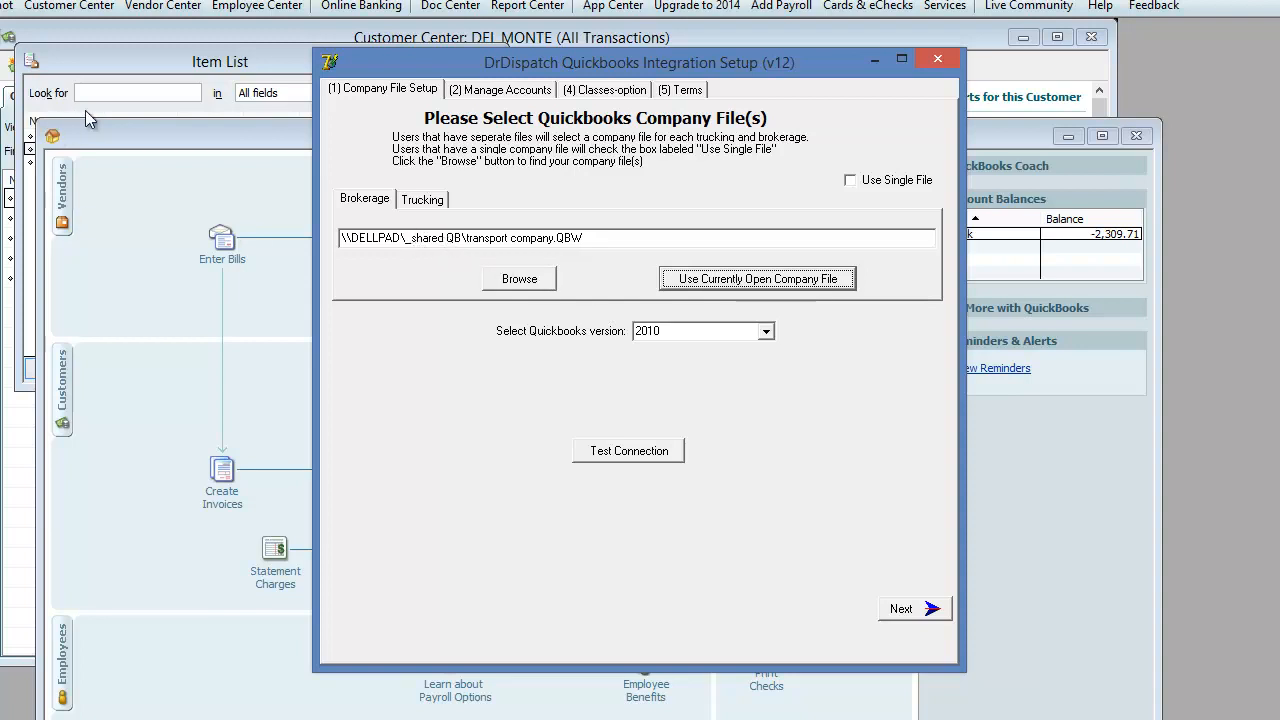
pyautogui.click(432, 203)
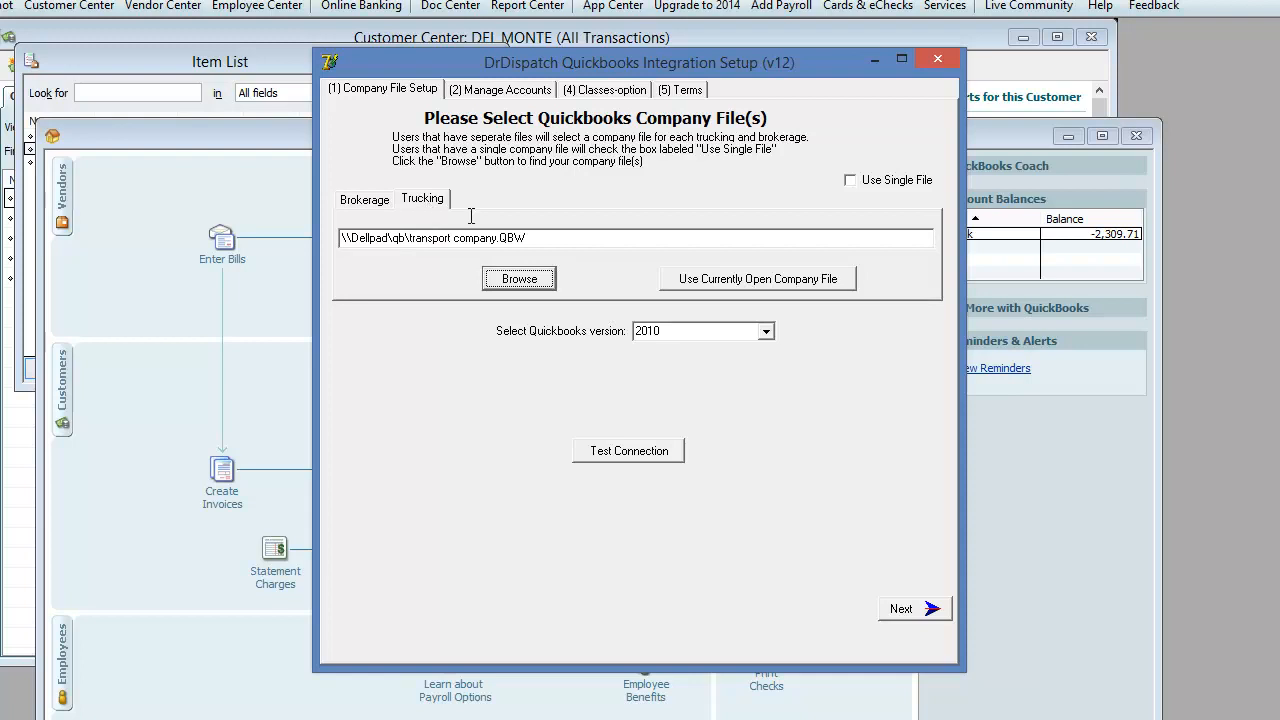
pyautogui.click(716, 285)
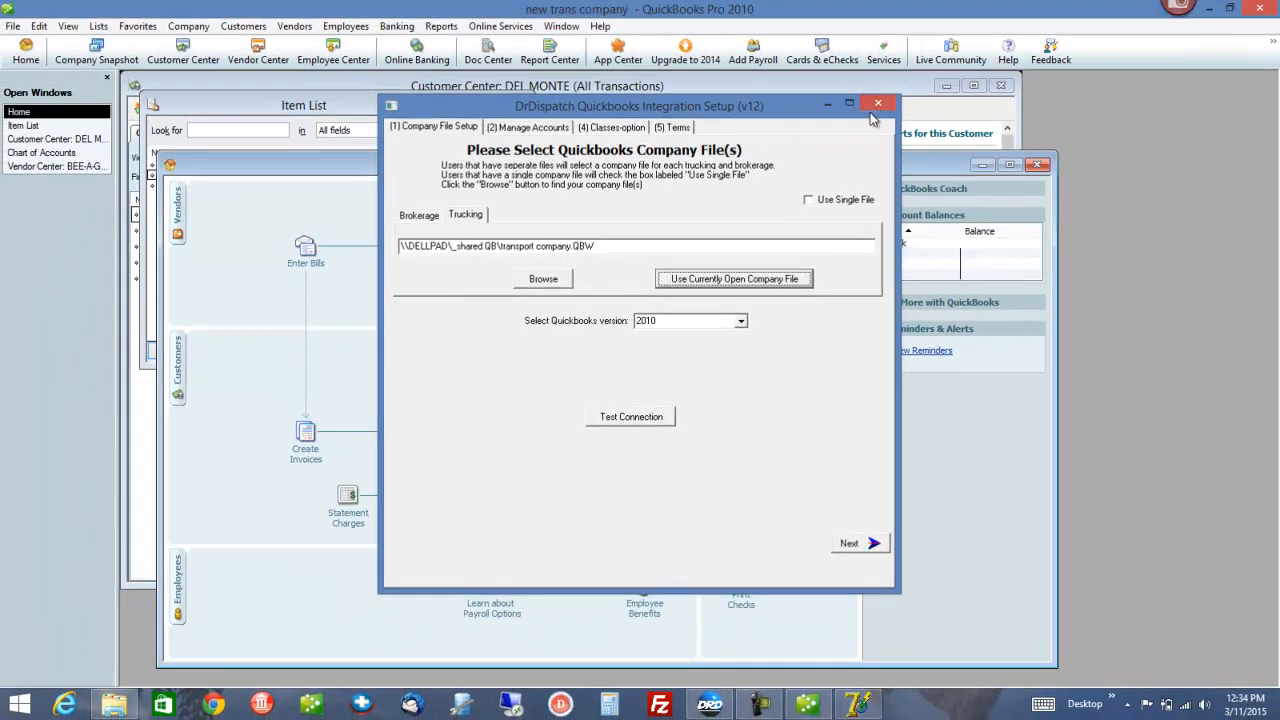
pyautogui.click(935, 60)
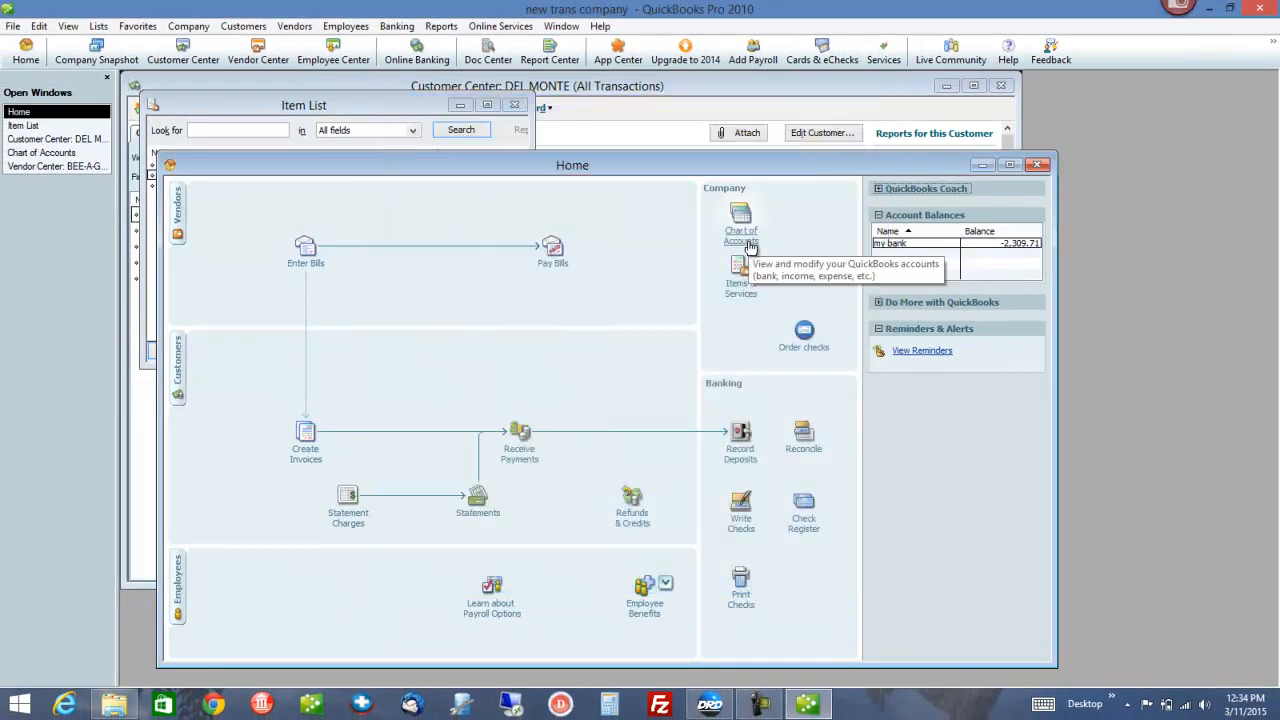